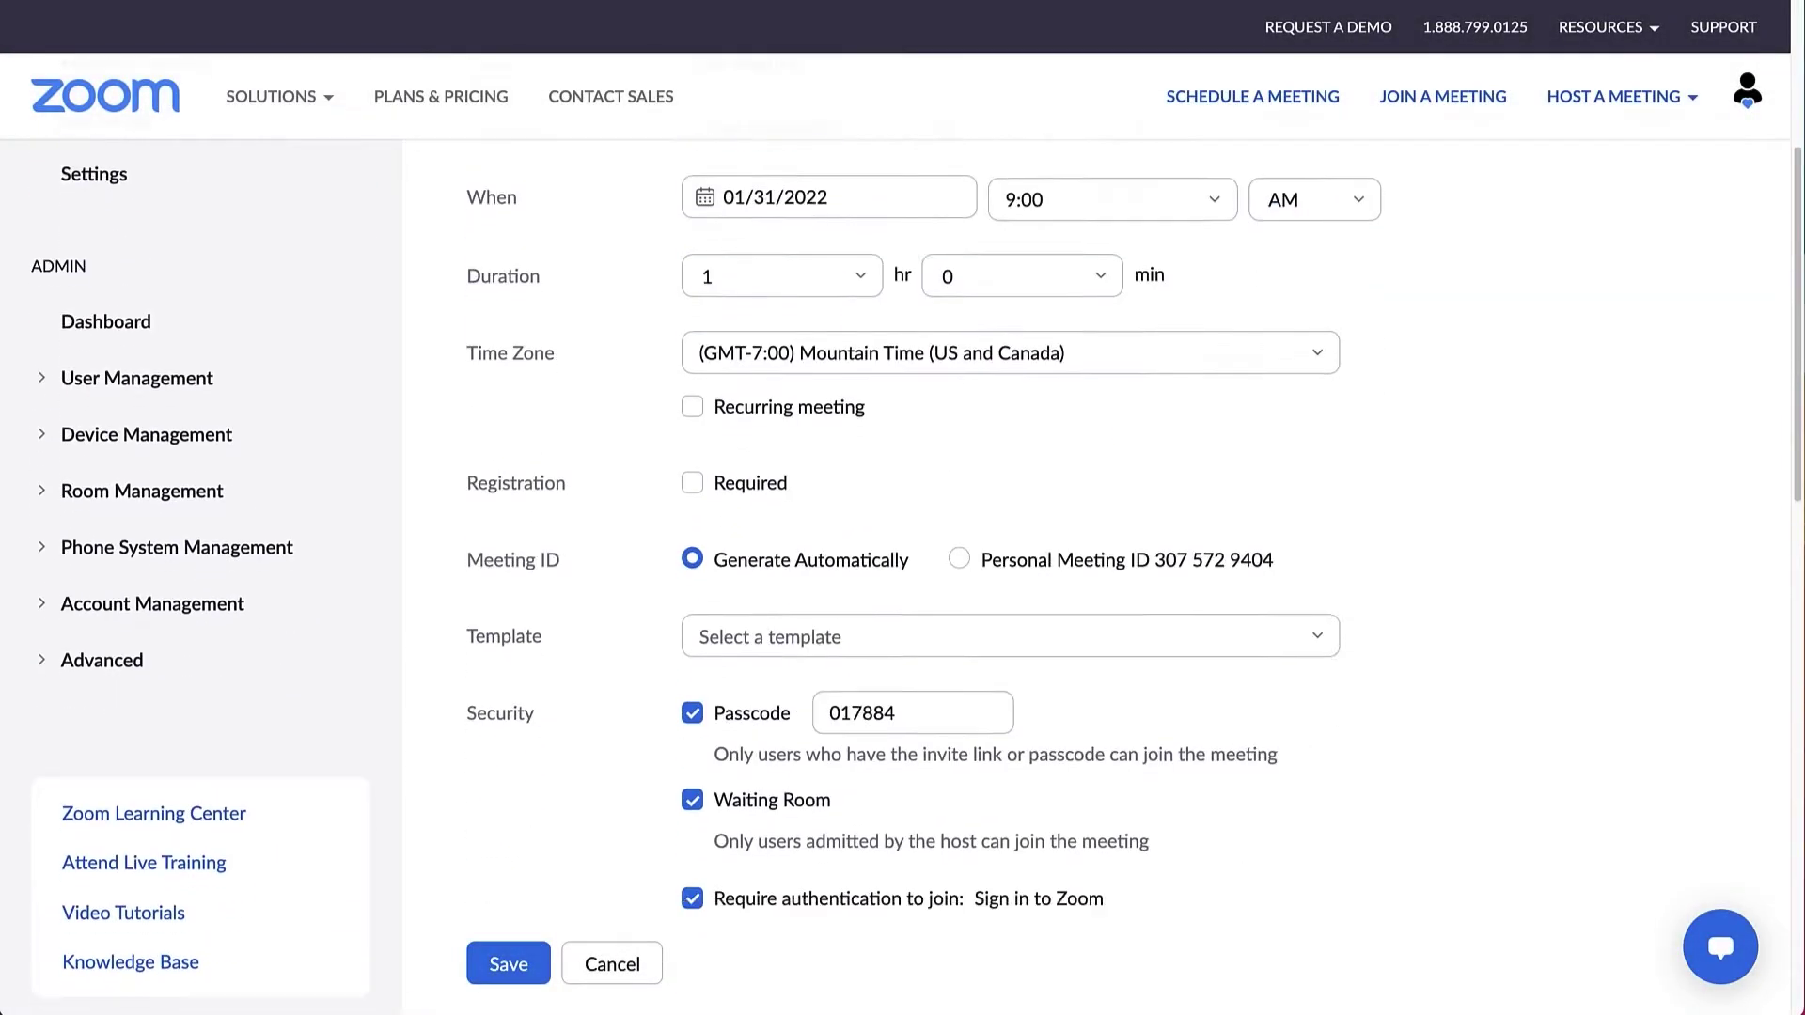
# Turn on Breakout Room pre-assign in the meeting options and enter a participant e-mail for Animal Kingdom.
pyautogui.scroll(-7, 902, 564)
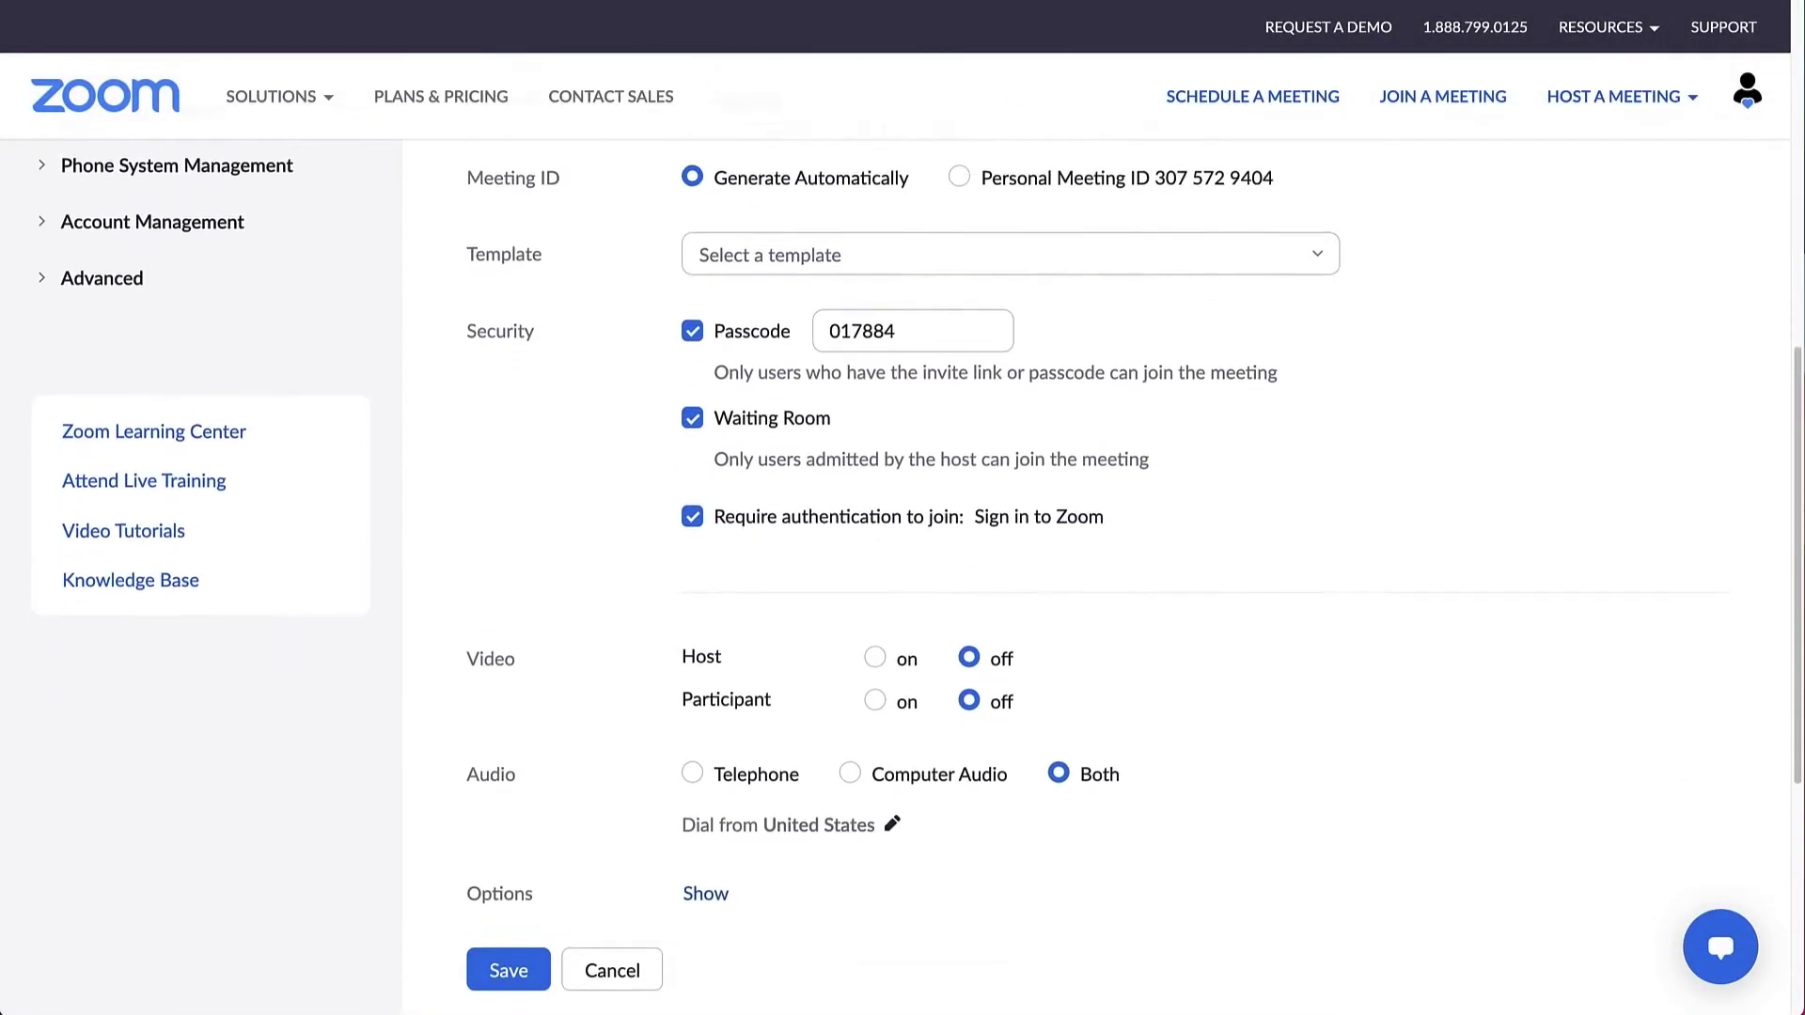
pyautogui.click(705, 608)
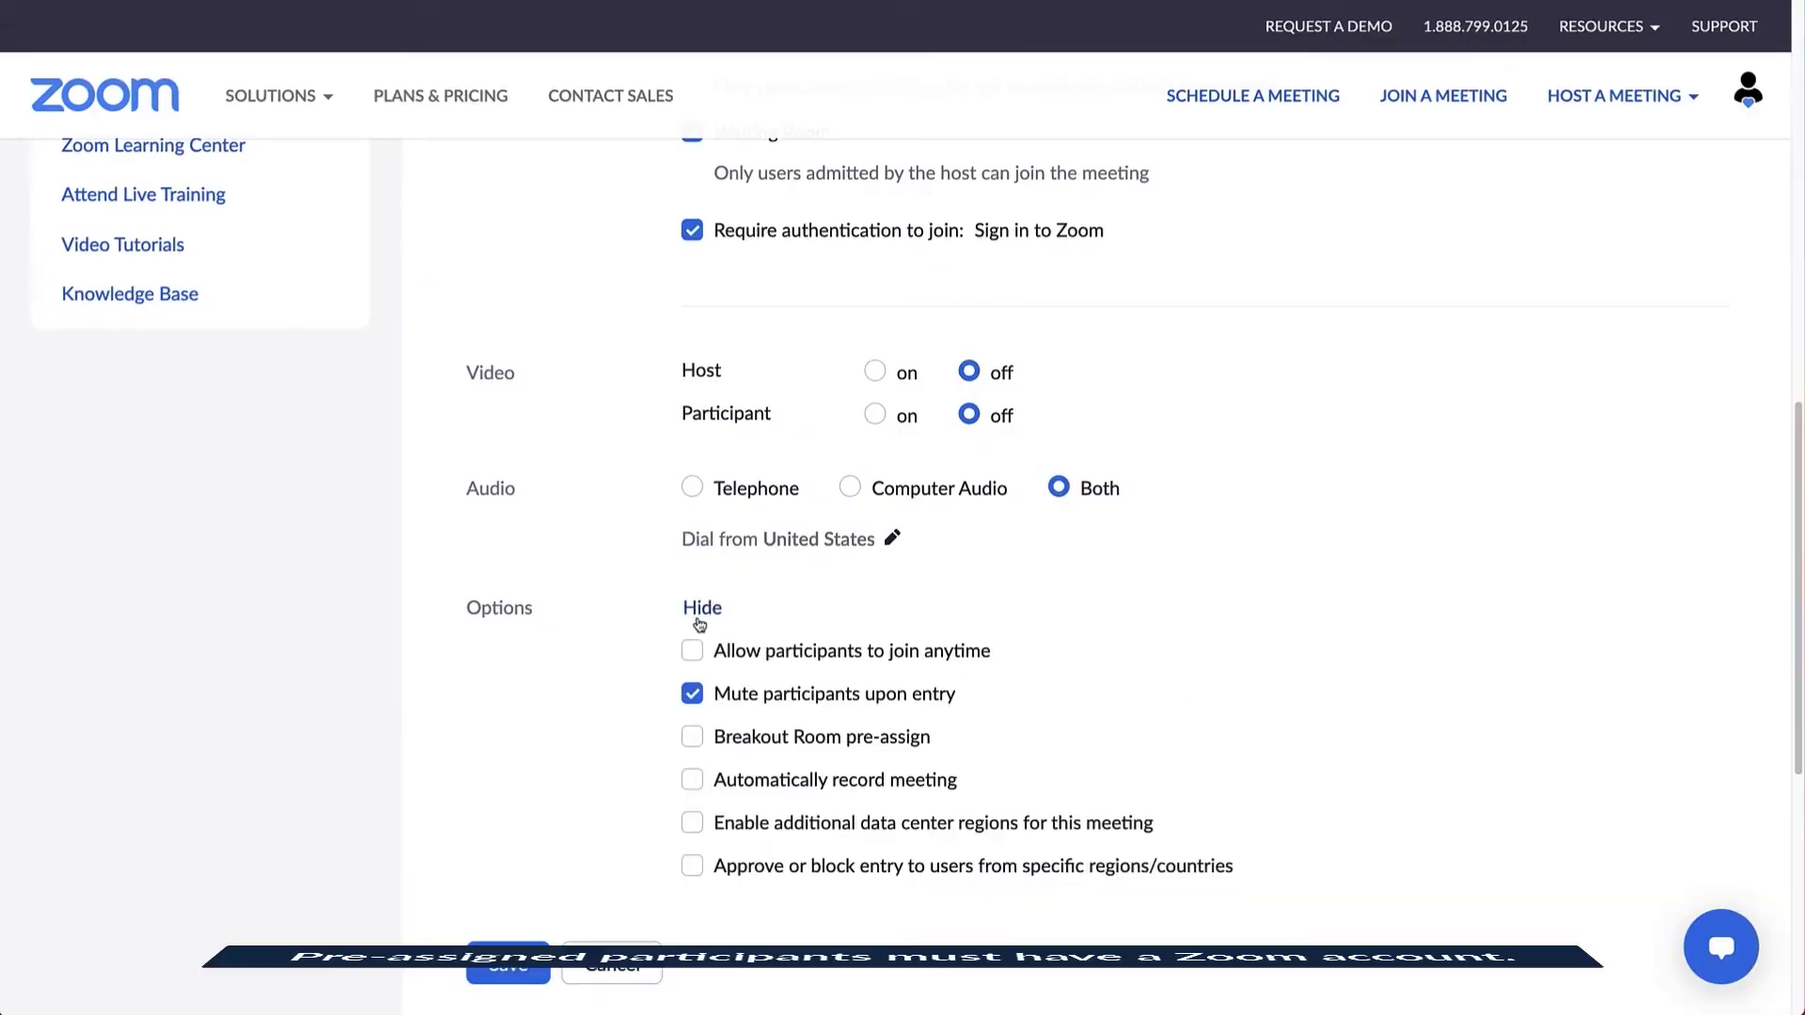
pyautogui.click(622, 640)
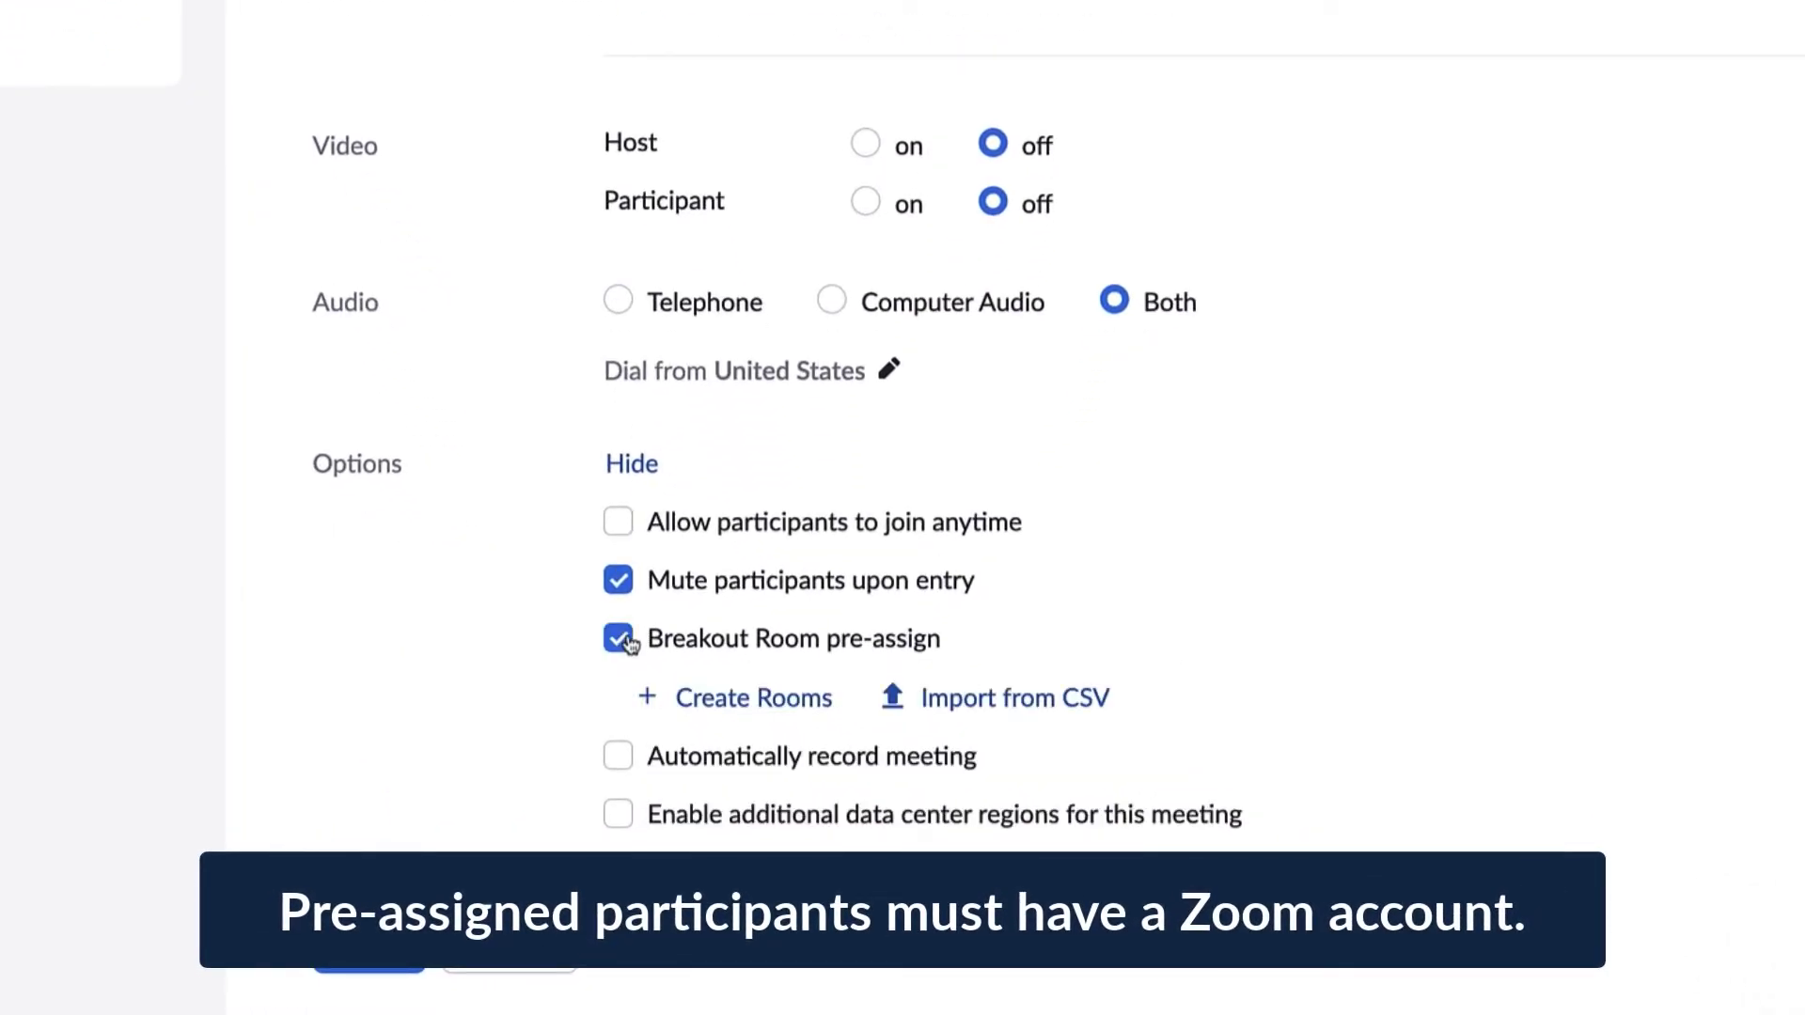
pyautogui.click(752, 698)
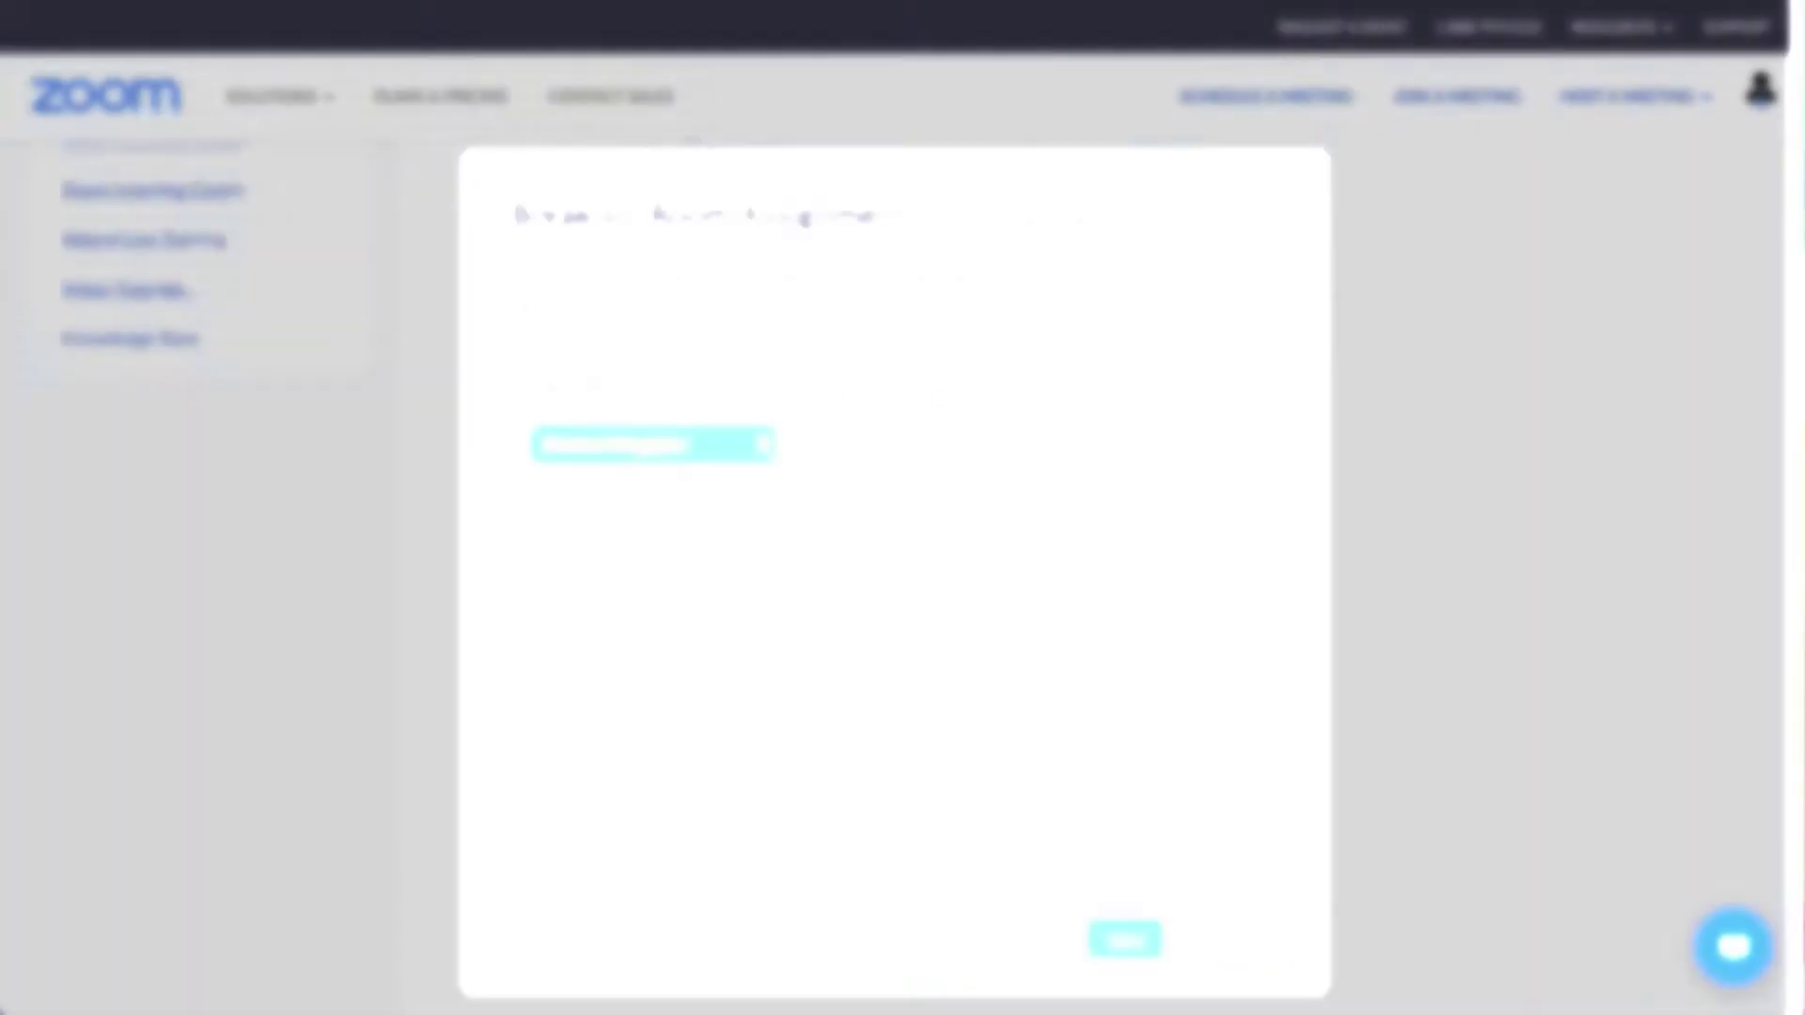
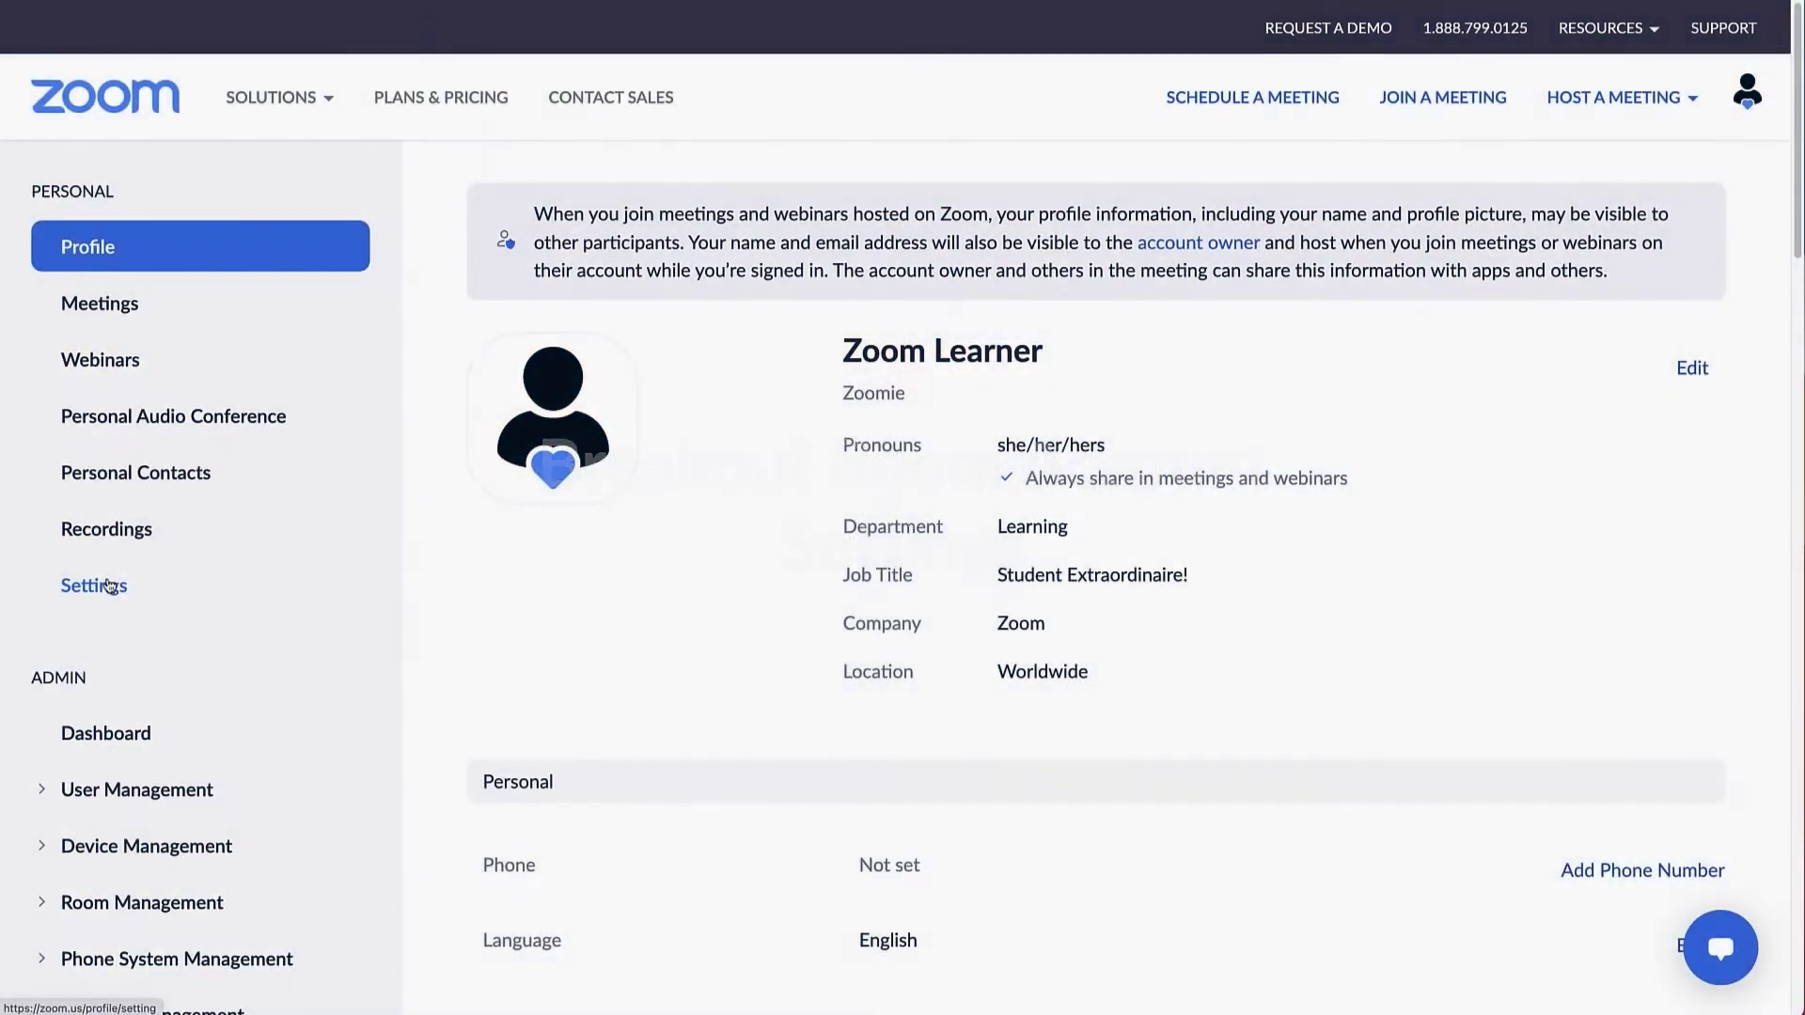
# In advanced in-meeting settings, re-enable Breakout room with host pre-assignment allowed, and save.
pyautogui.click(111, 586)
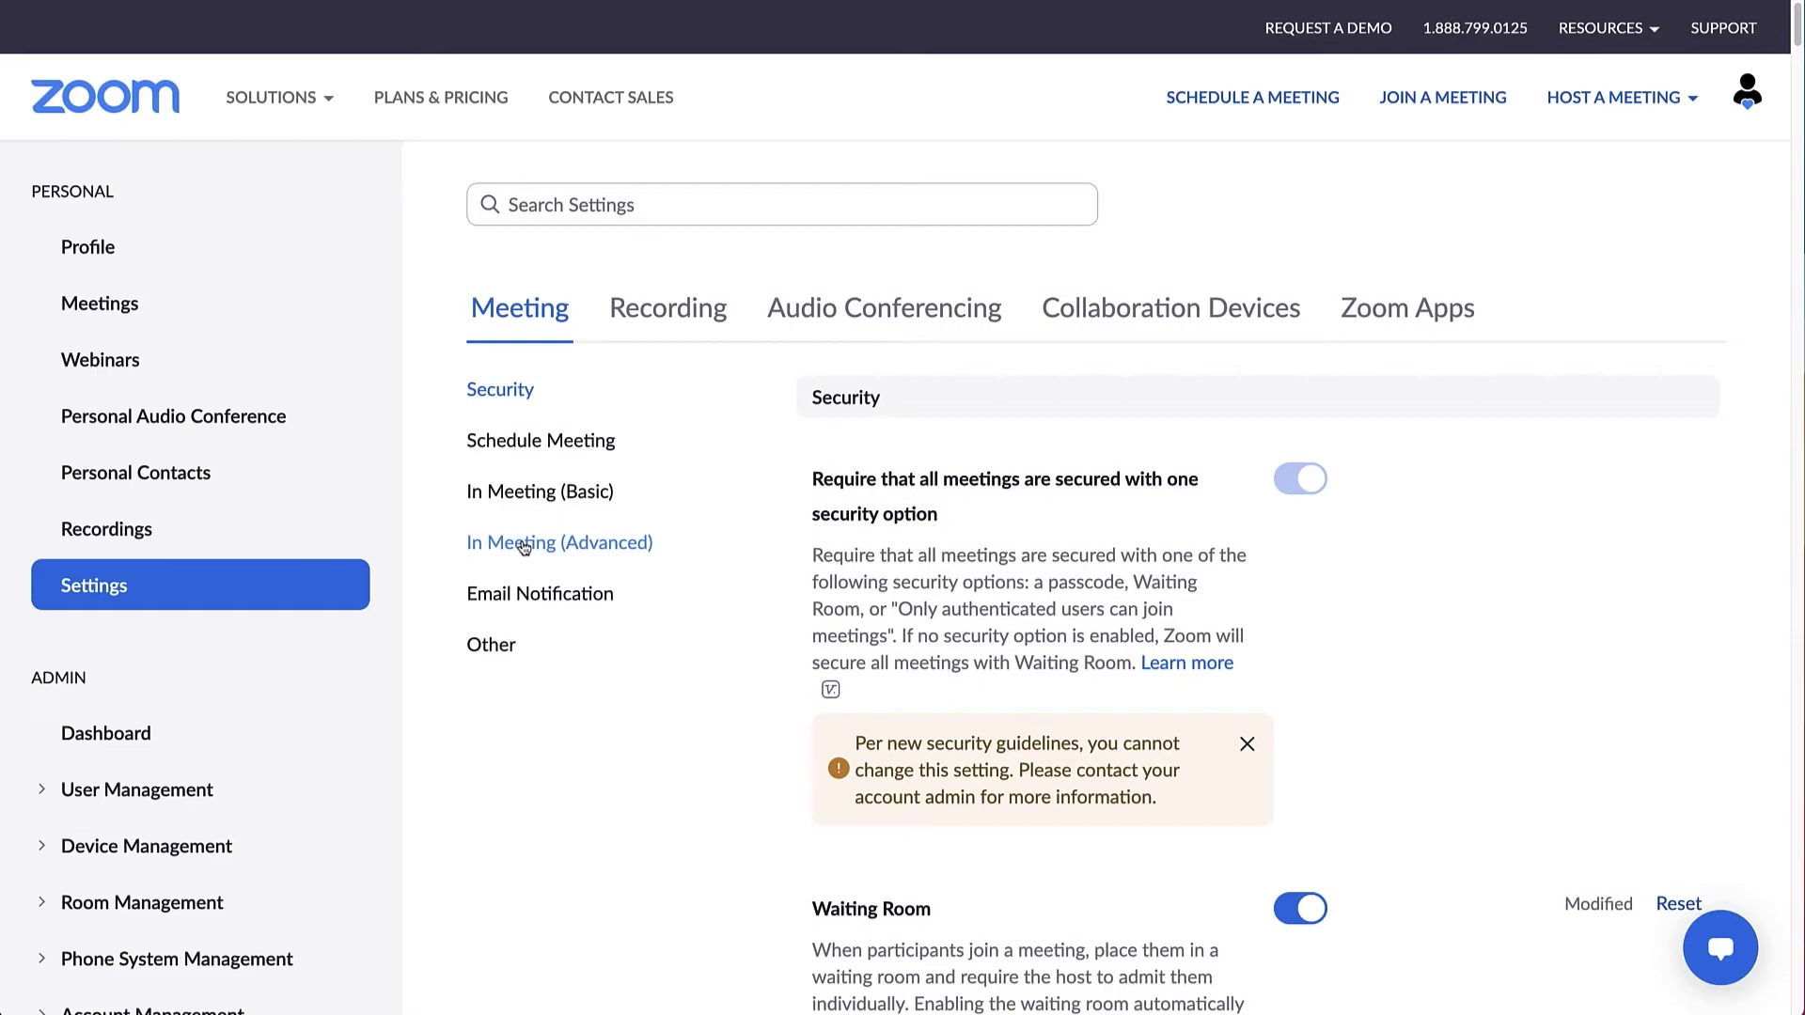
pyautogui.click(524, 543)
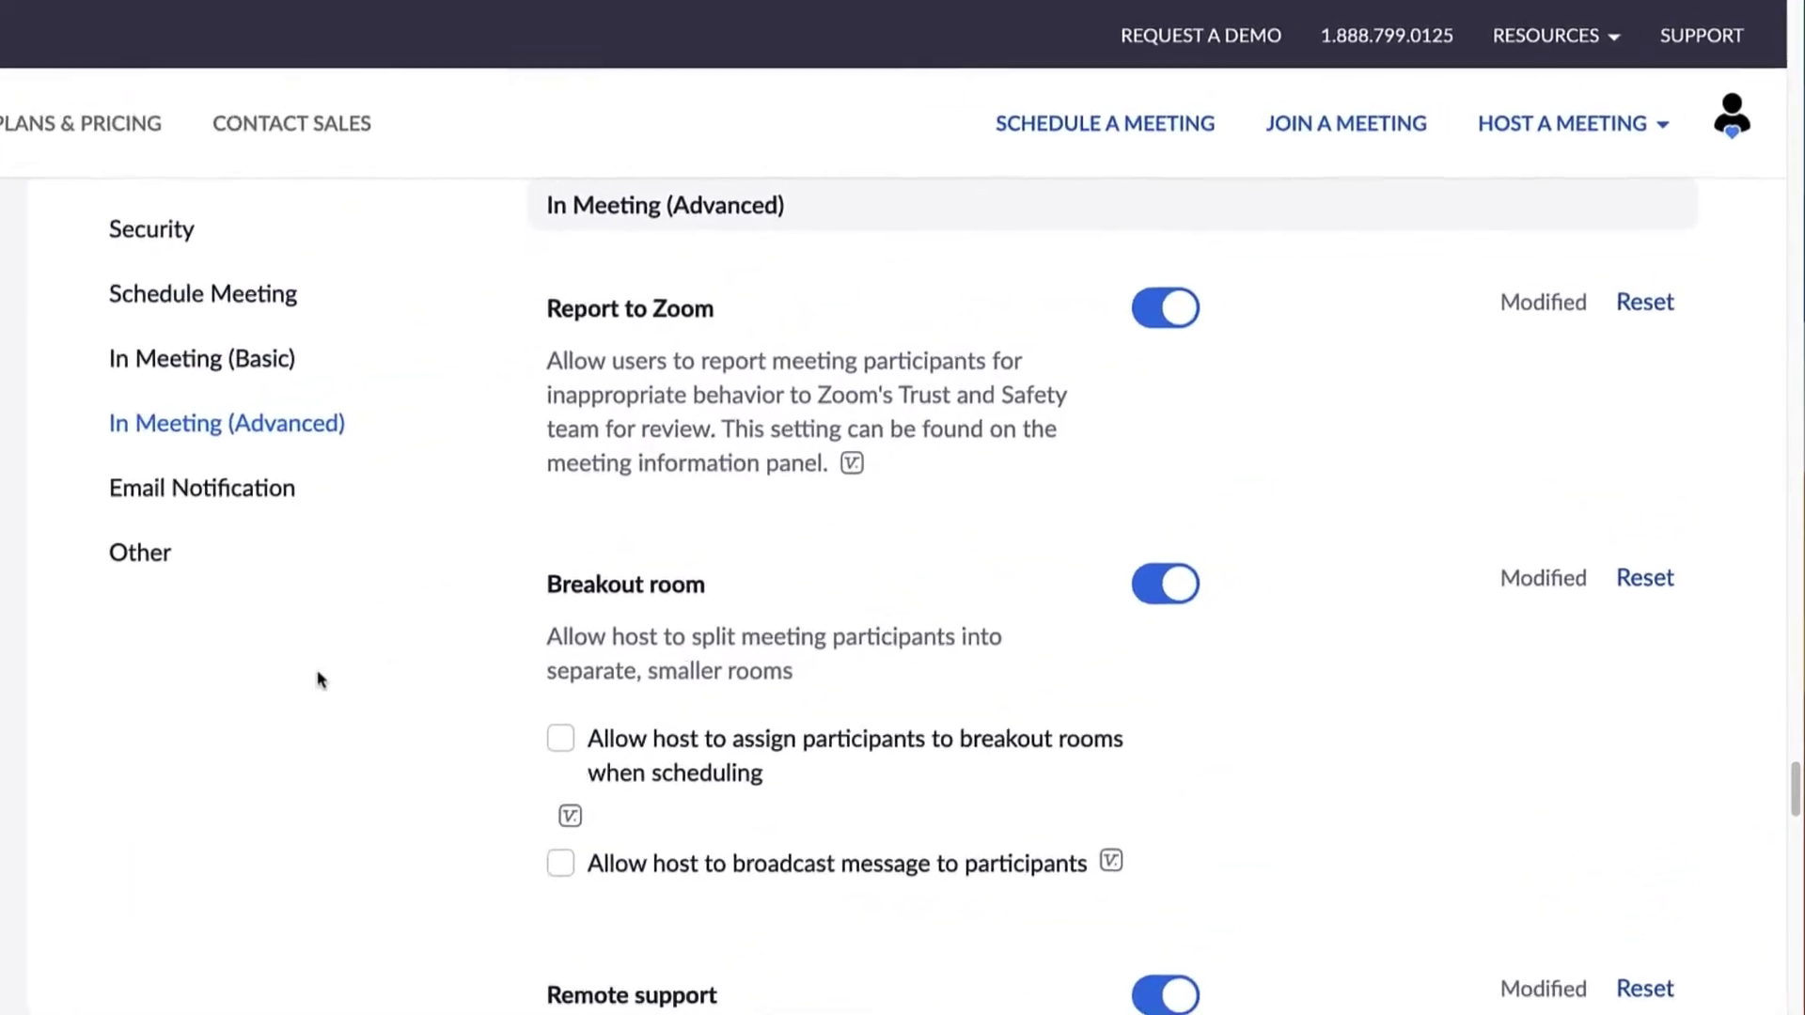
pyautogui.click(1158, 607)
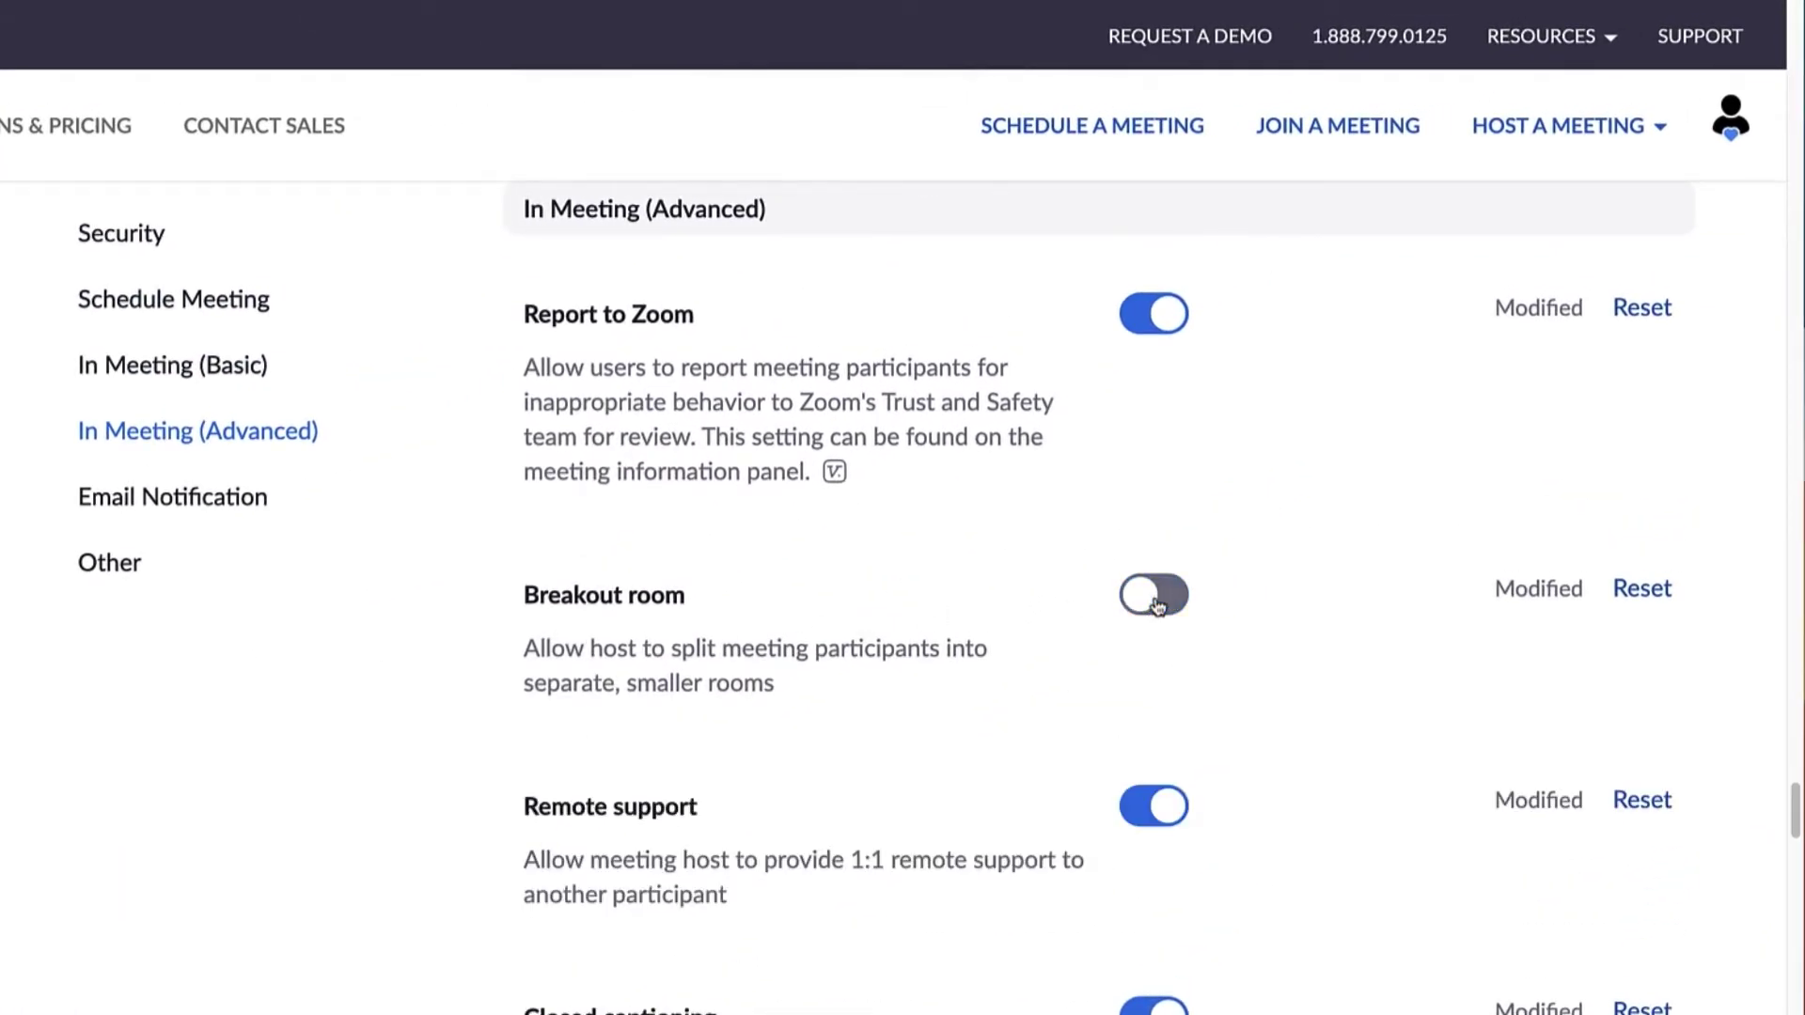
pyautogui.click(1158, 606)
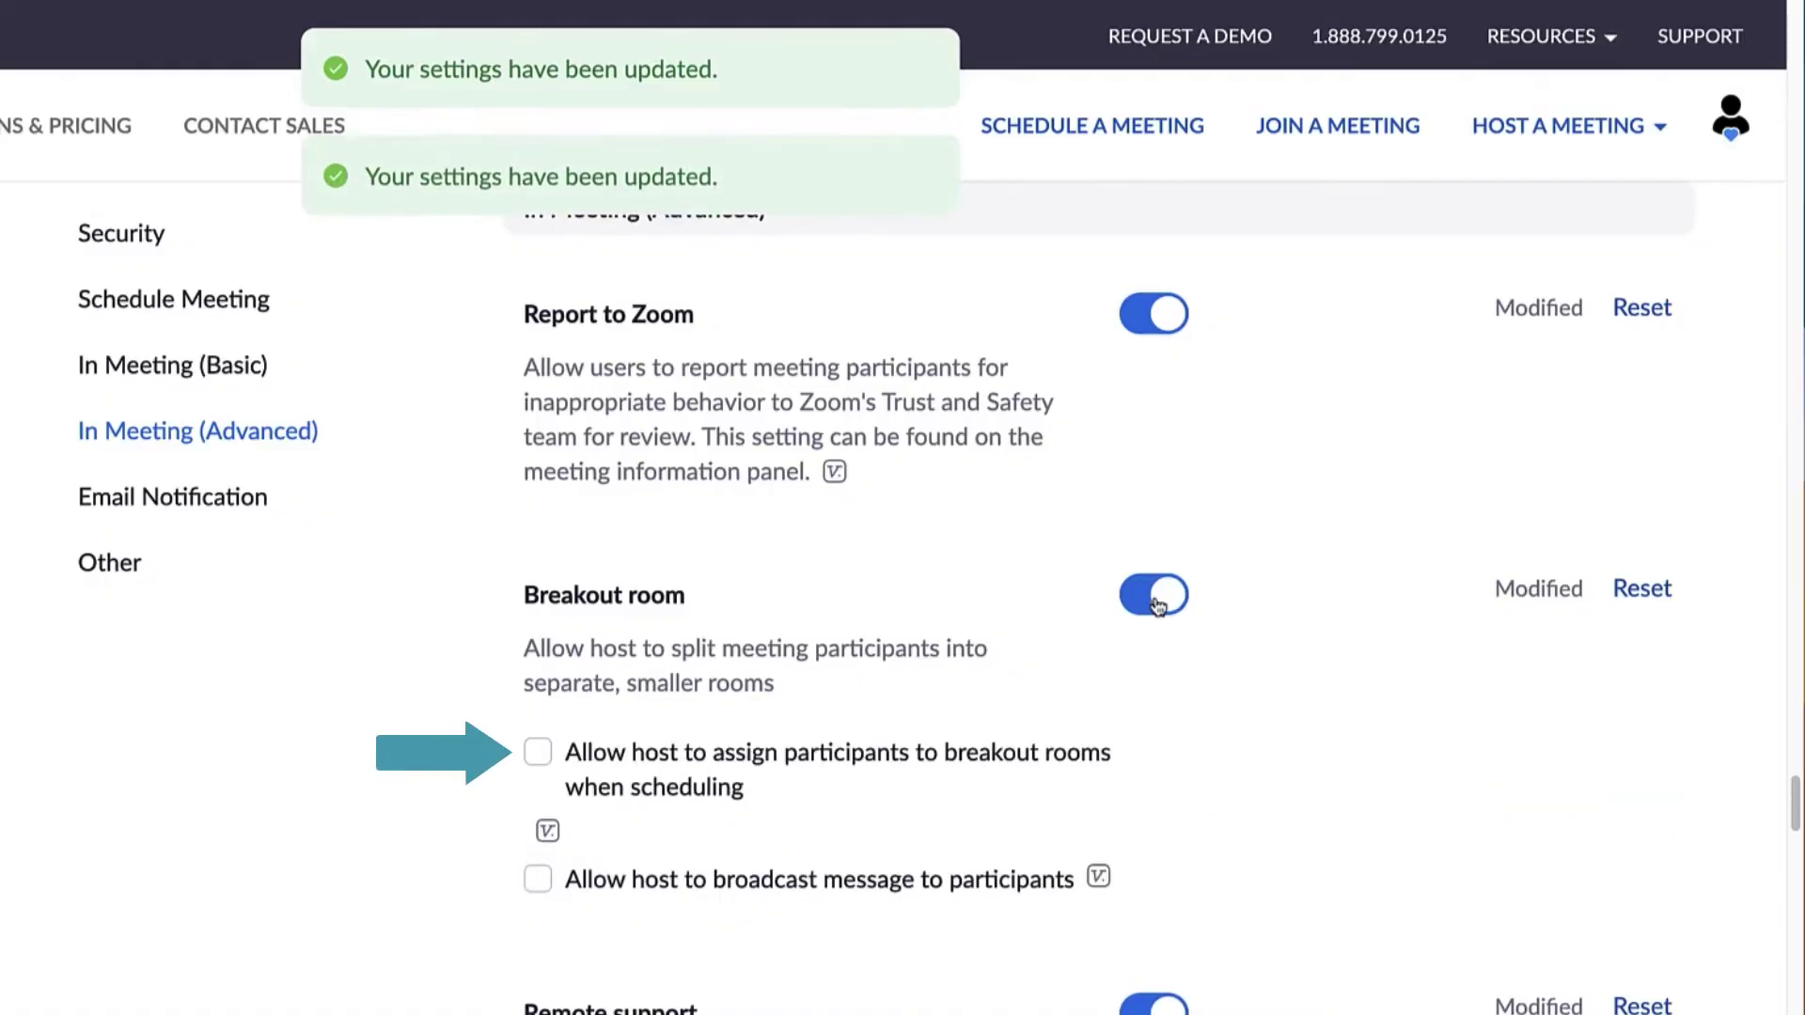
pyautogui.click(538, 752)
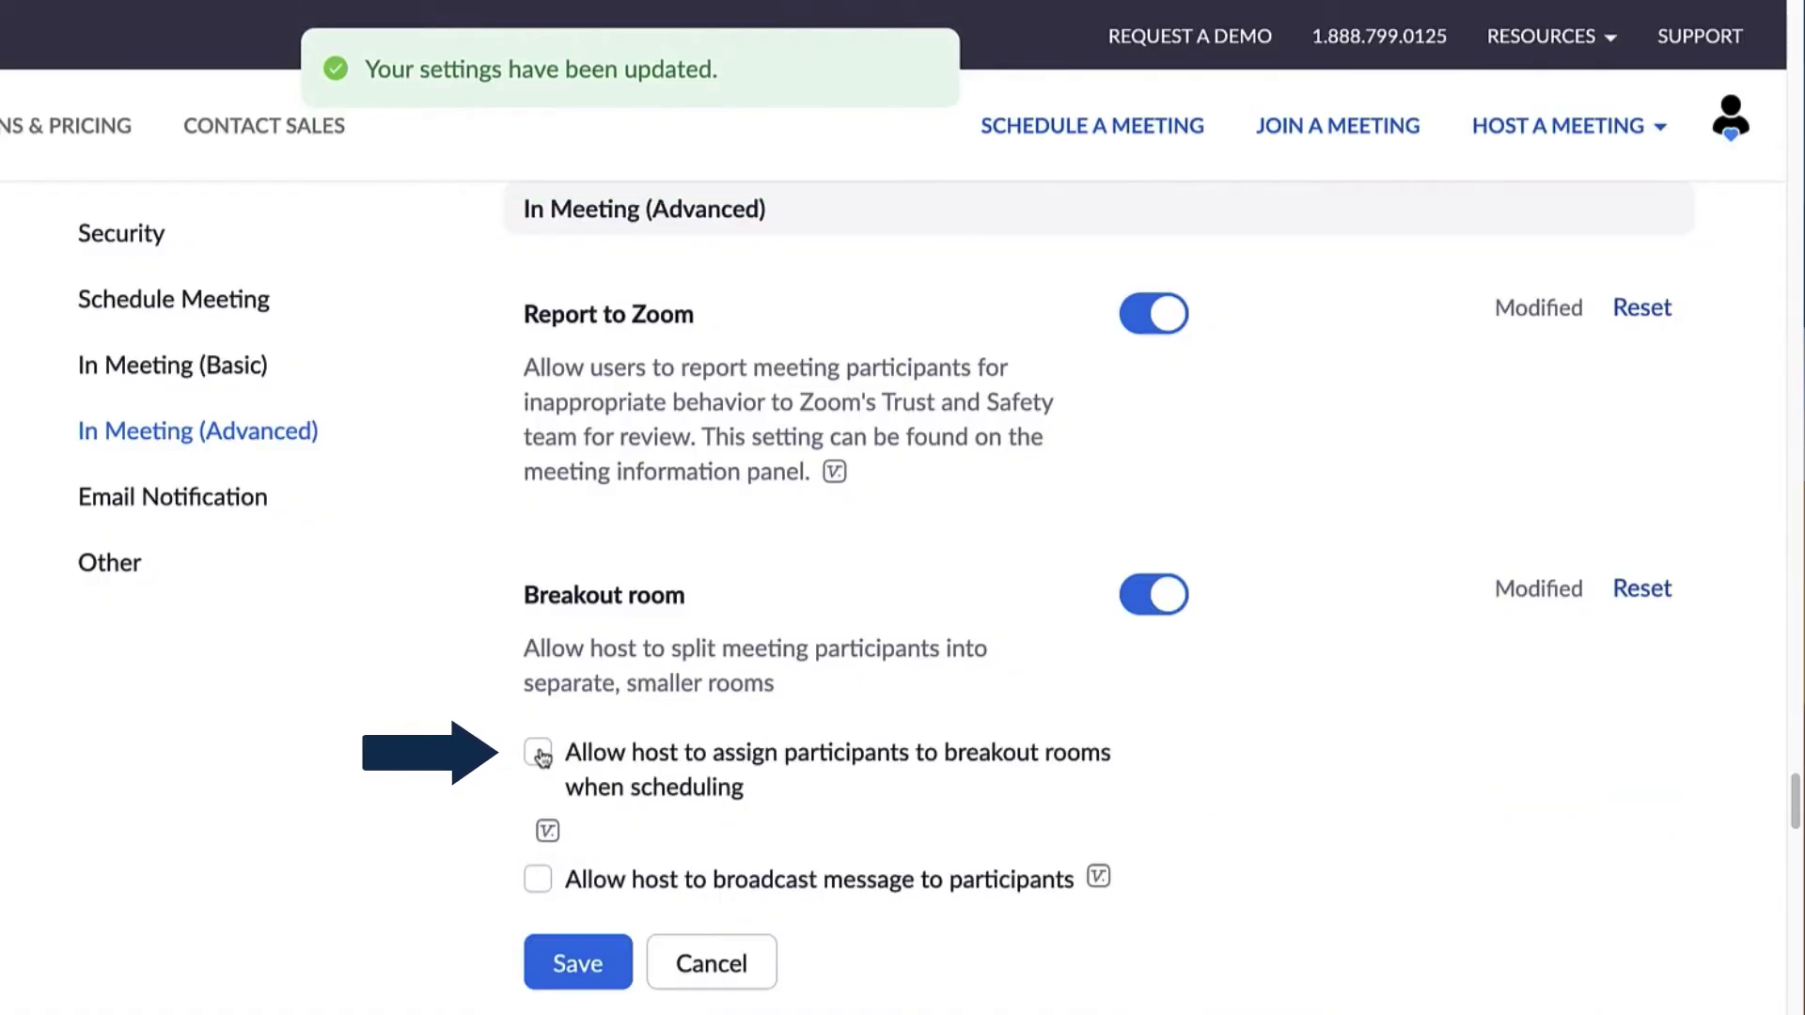
pyautogui.click(581, 954)
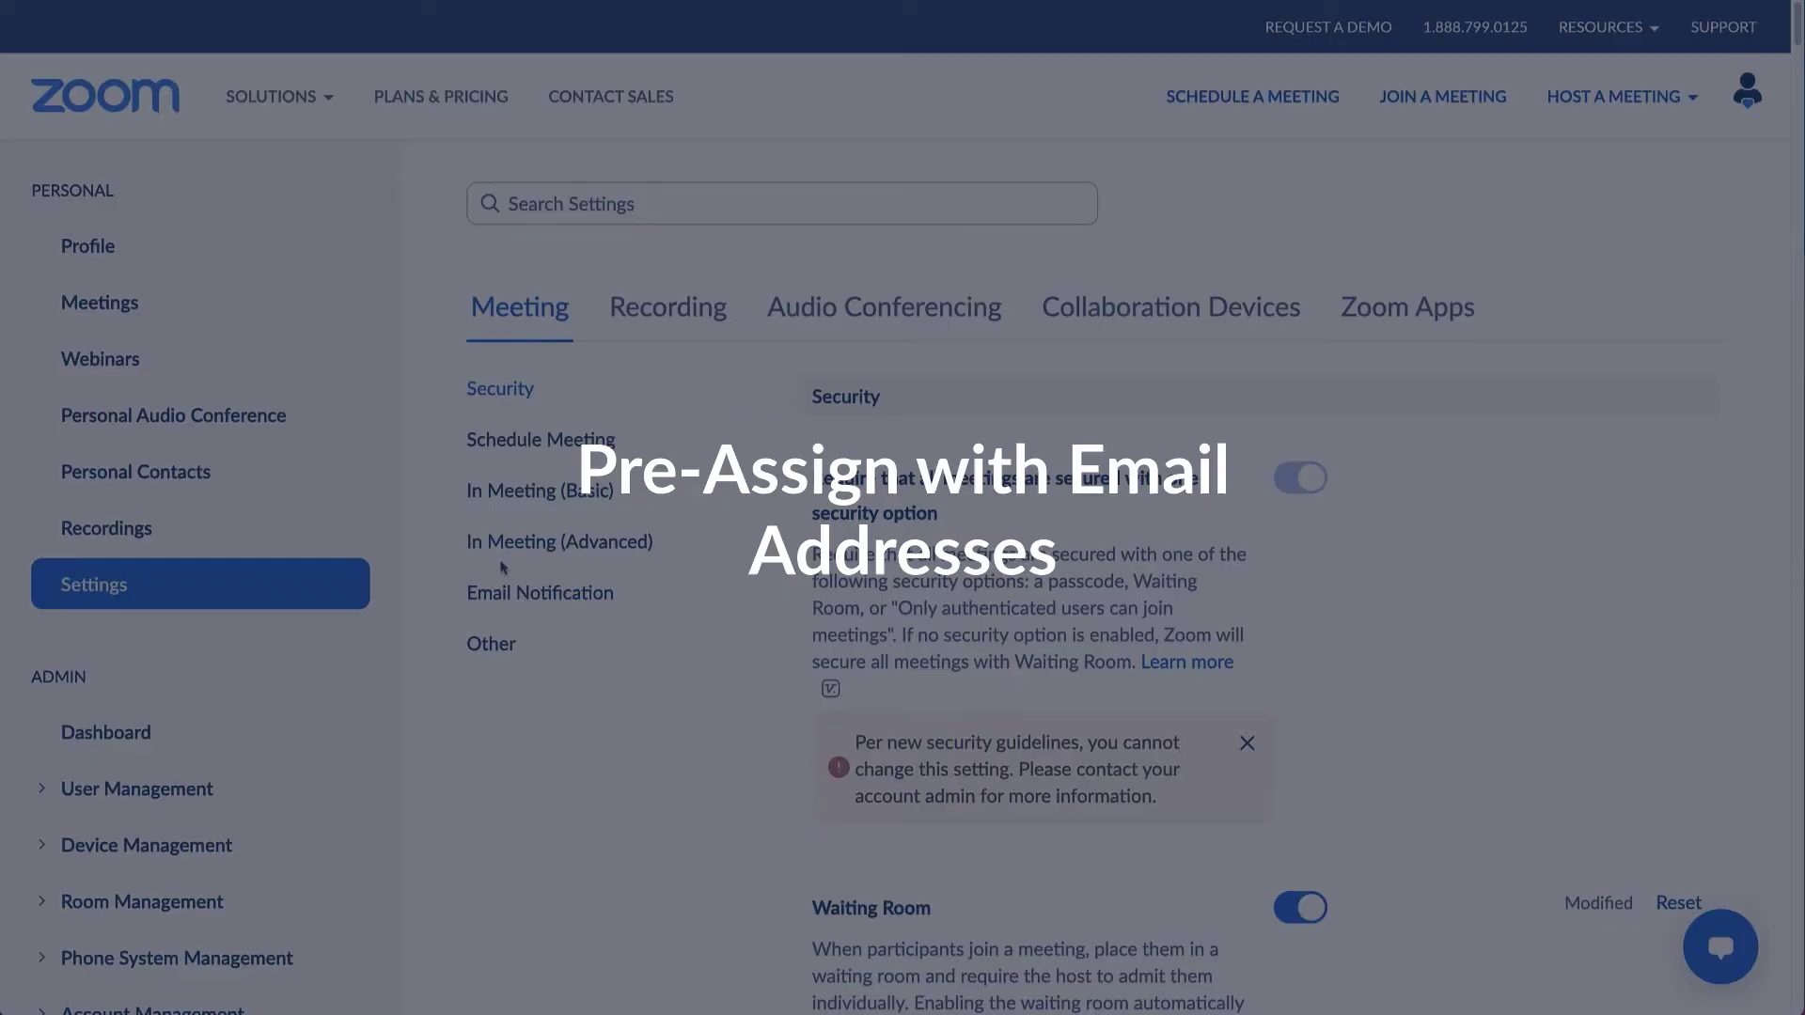
# Begin a new scheduled meeting and tick Breakout Room pre-assign under the extra options.
pyautogui.click(119, 327)
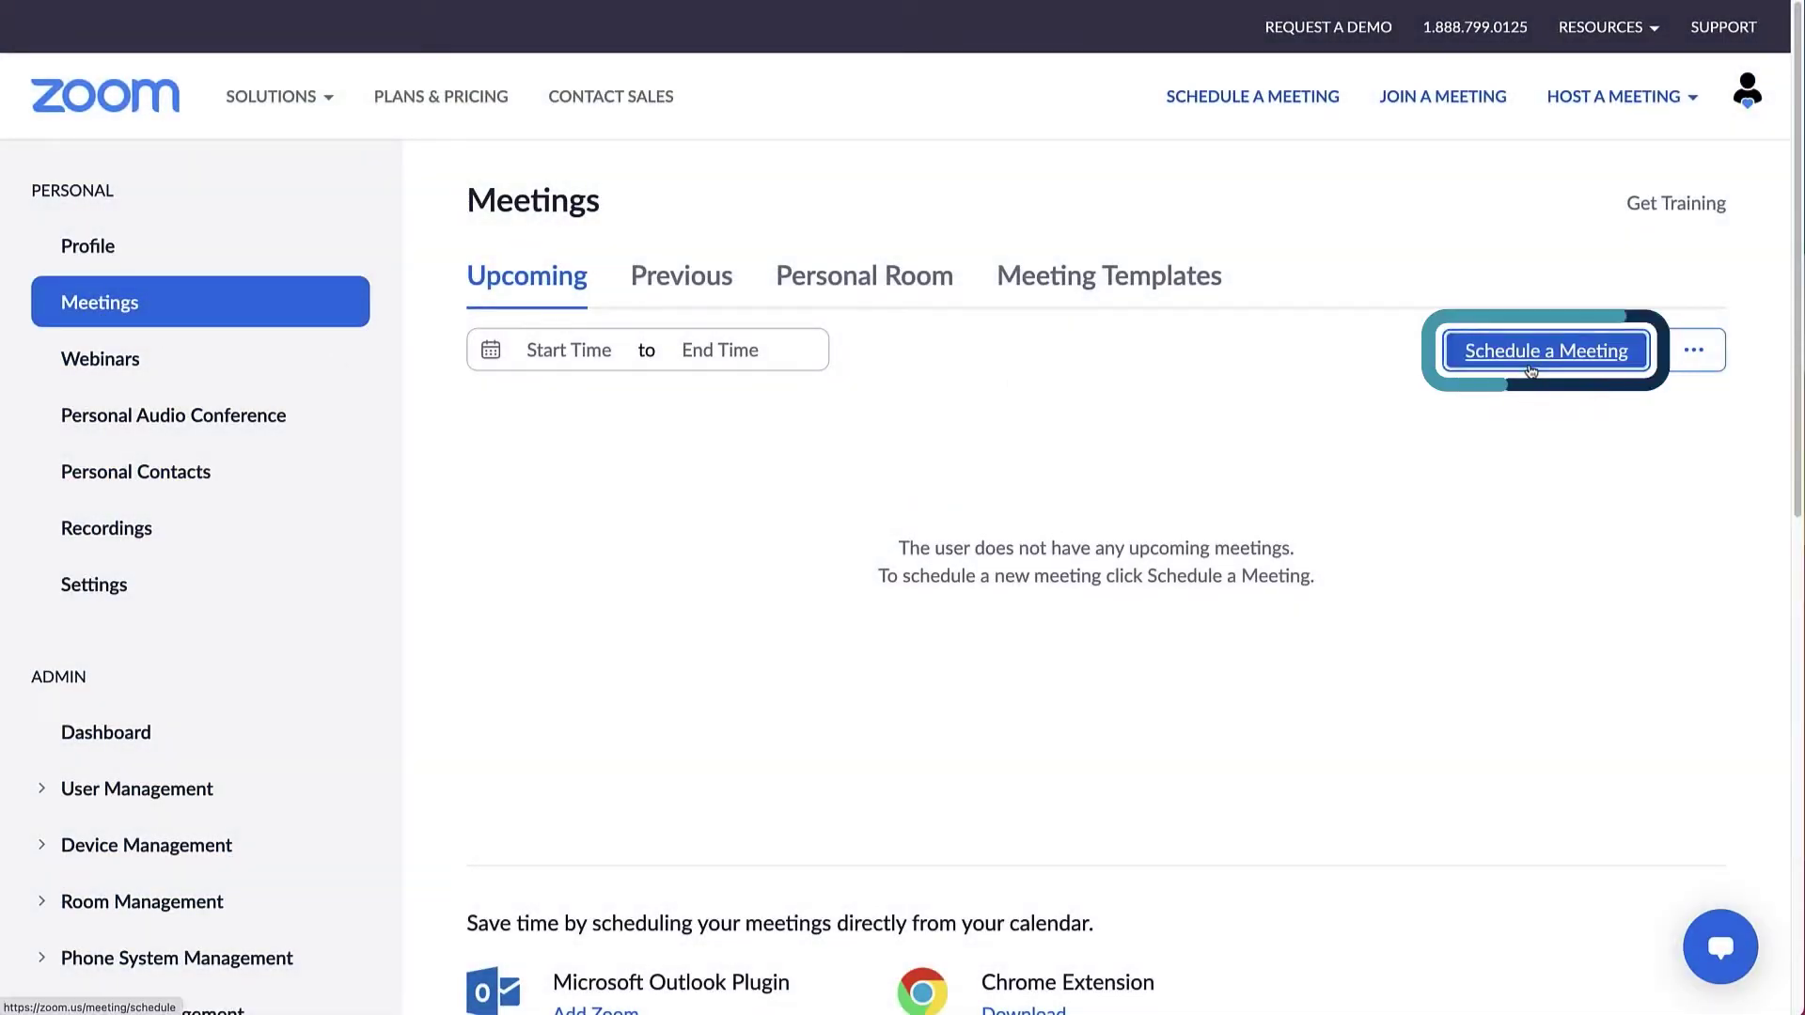
pyautogui.click(1532, 370)
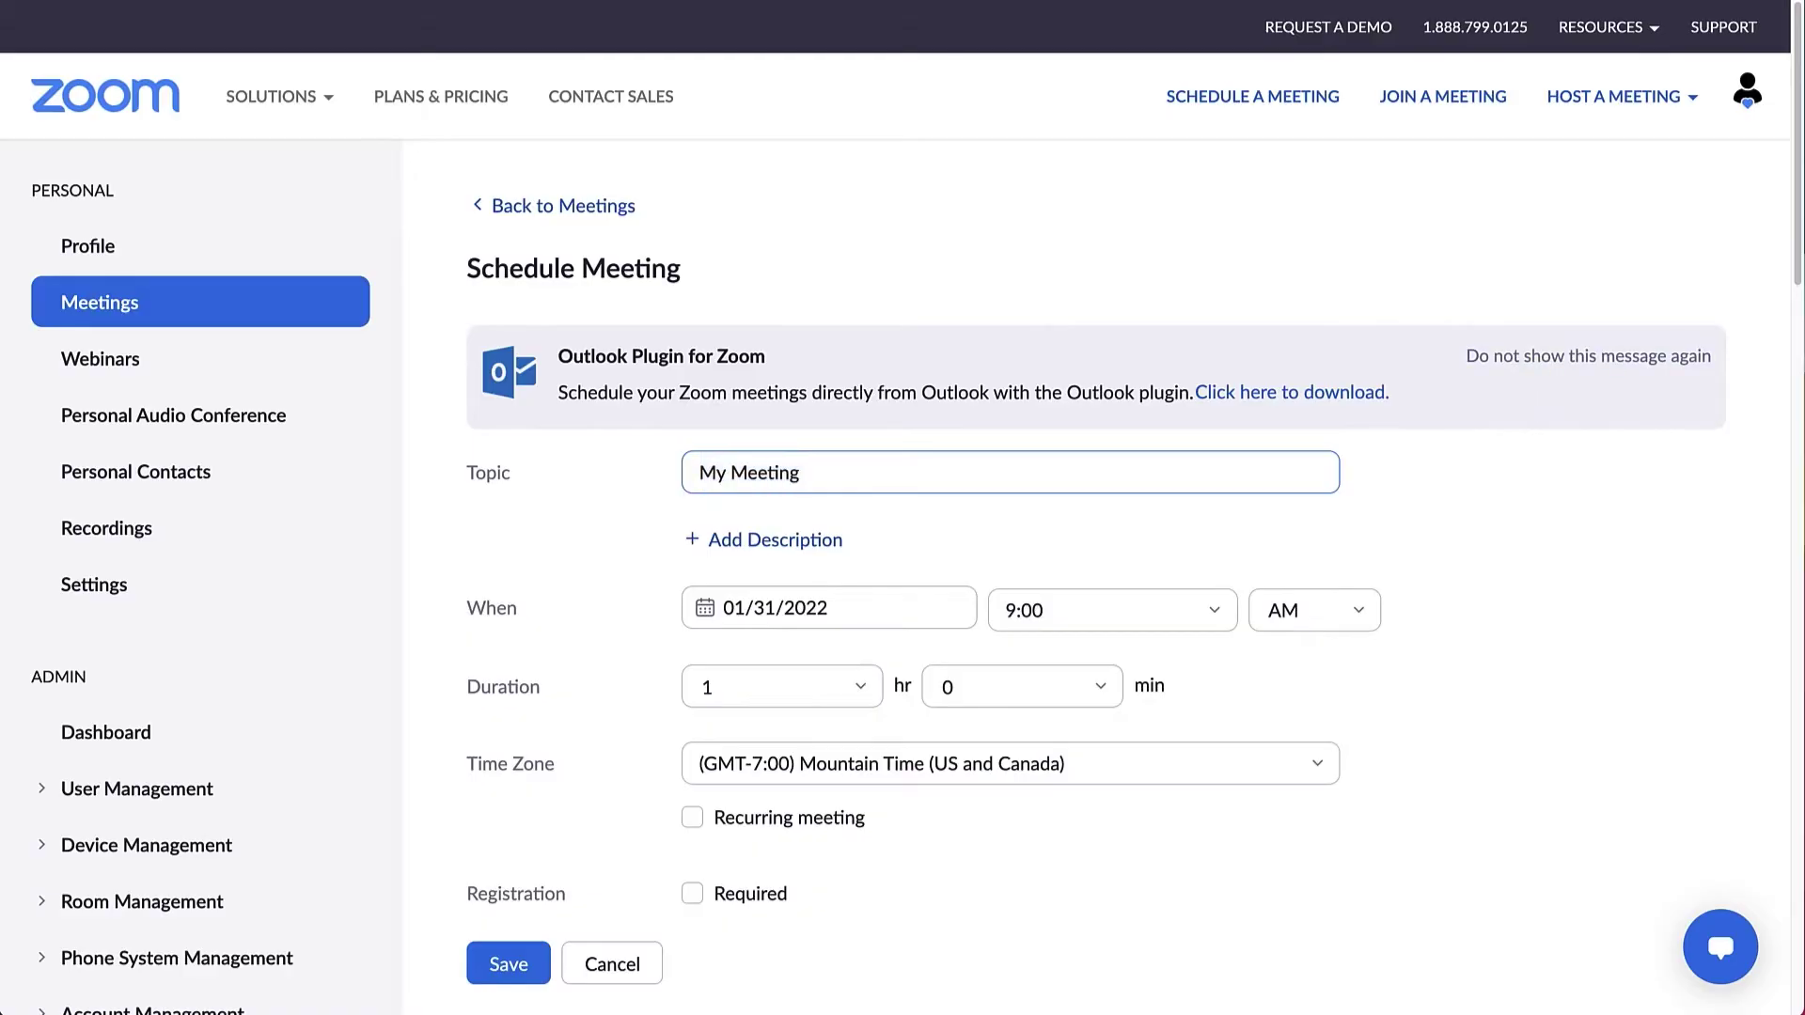
pyautogui.scroll(-10, 1798, 237)
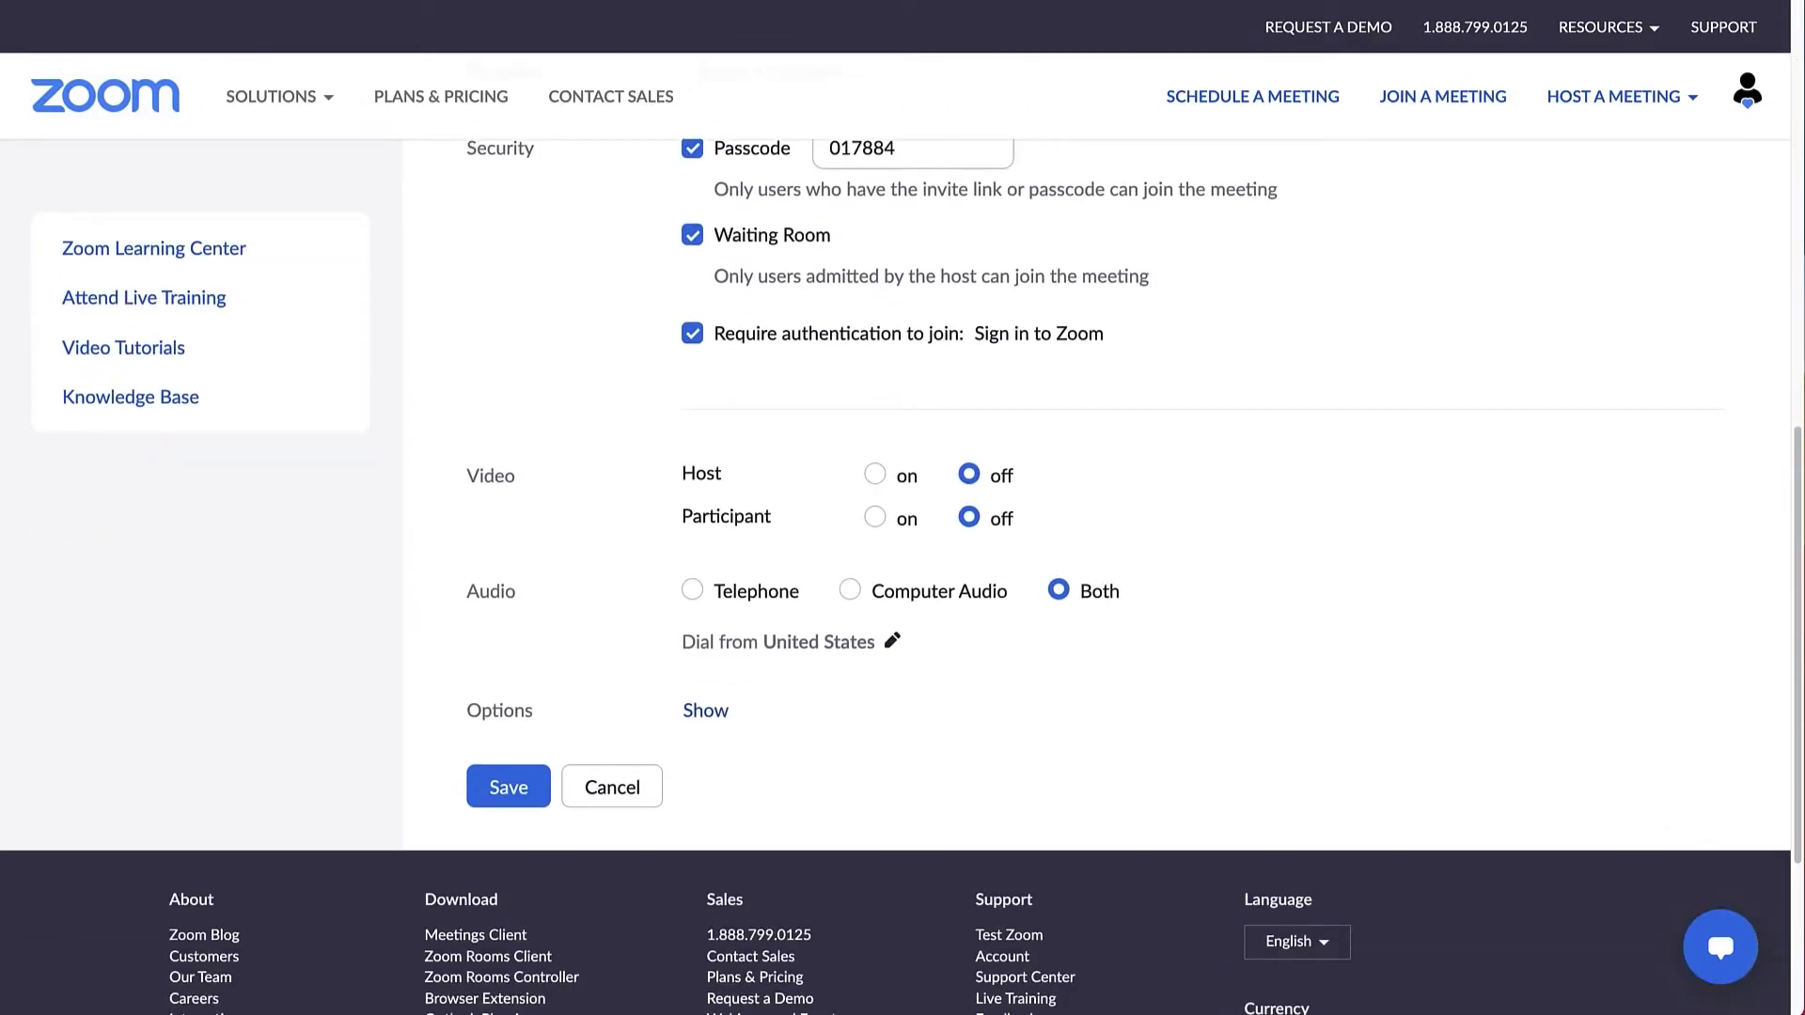
pyautogui.click(703, 611)
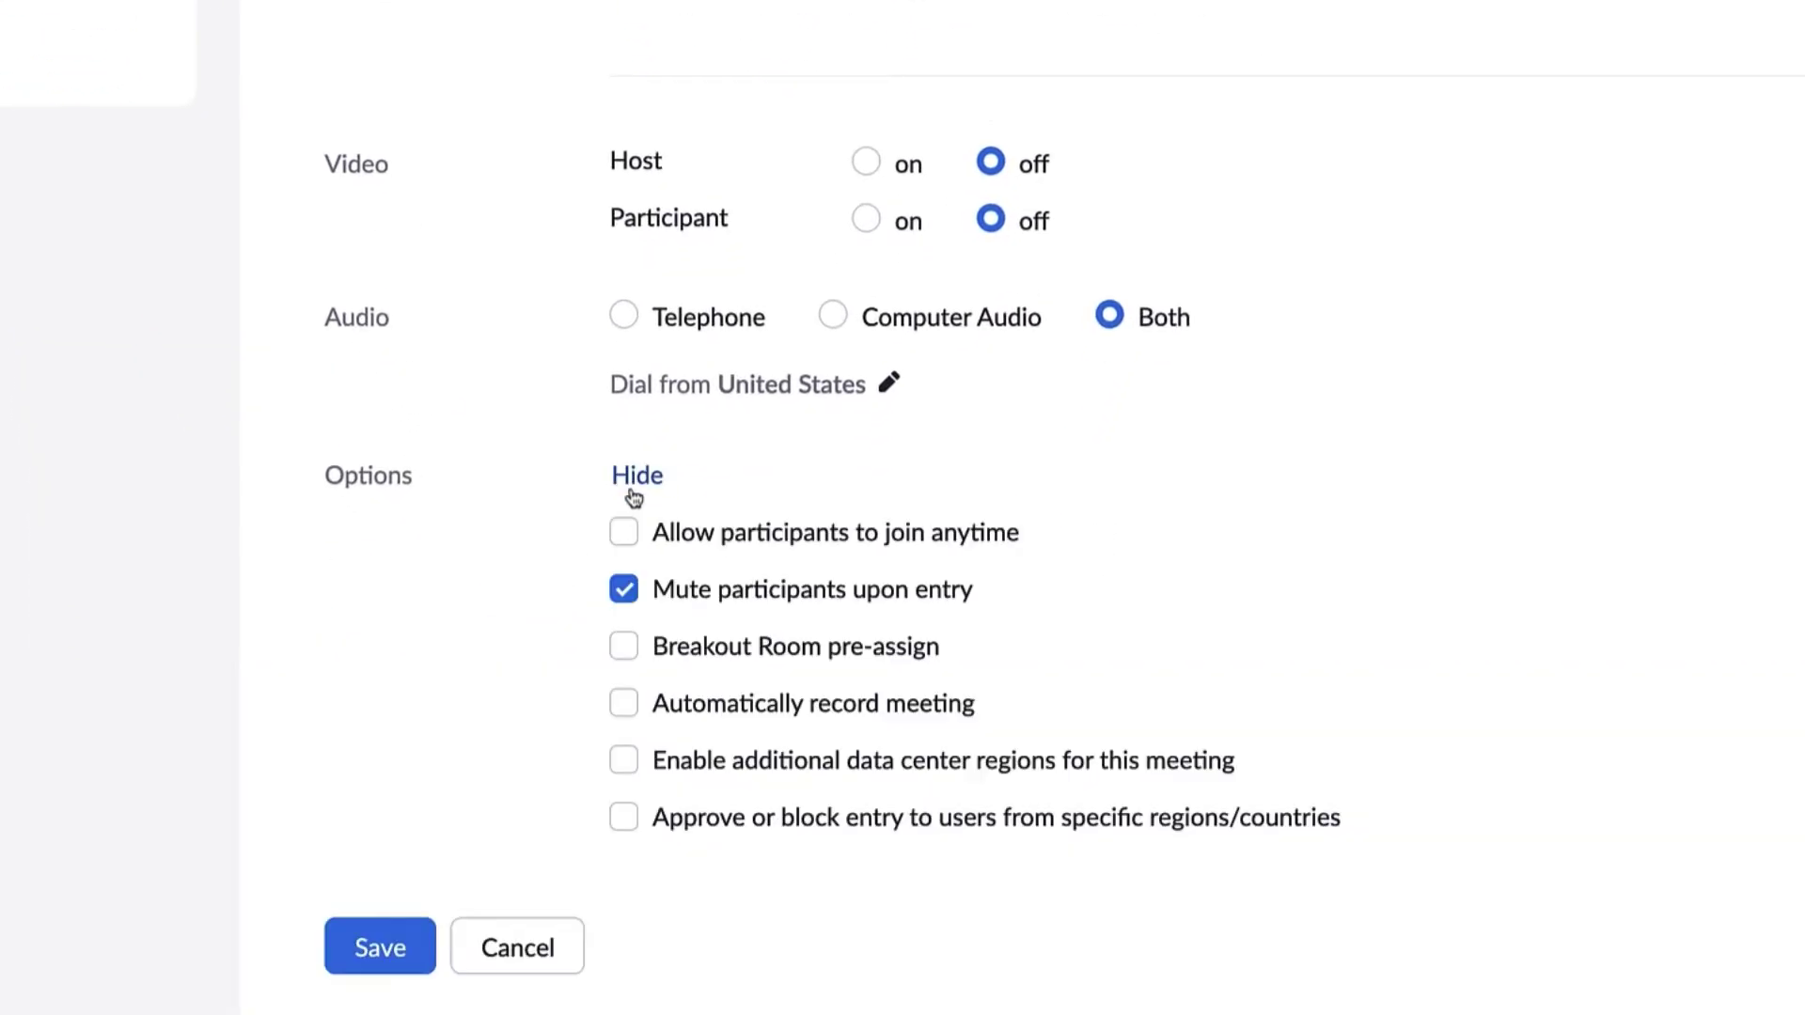
pyautogui.click(623, 646)
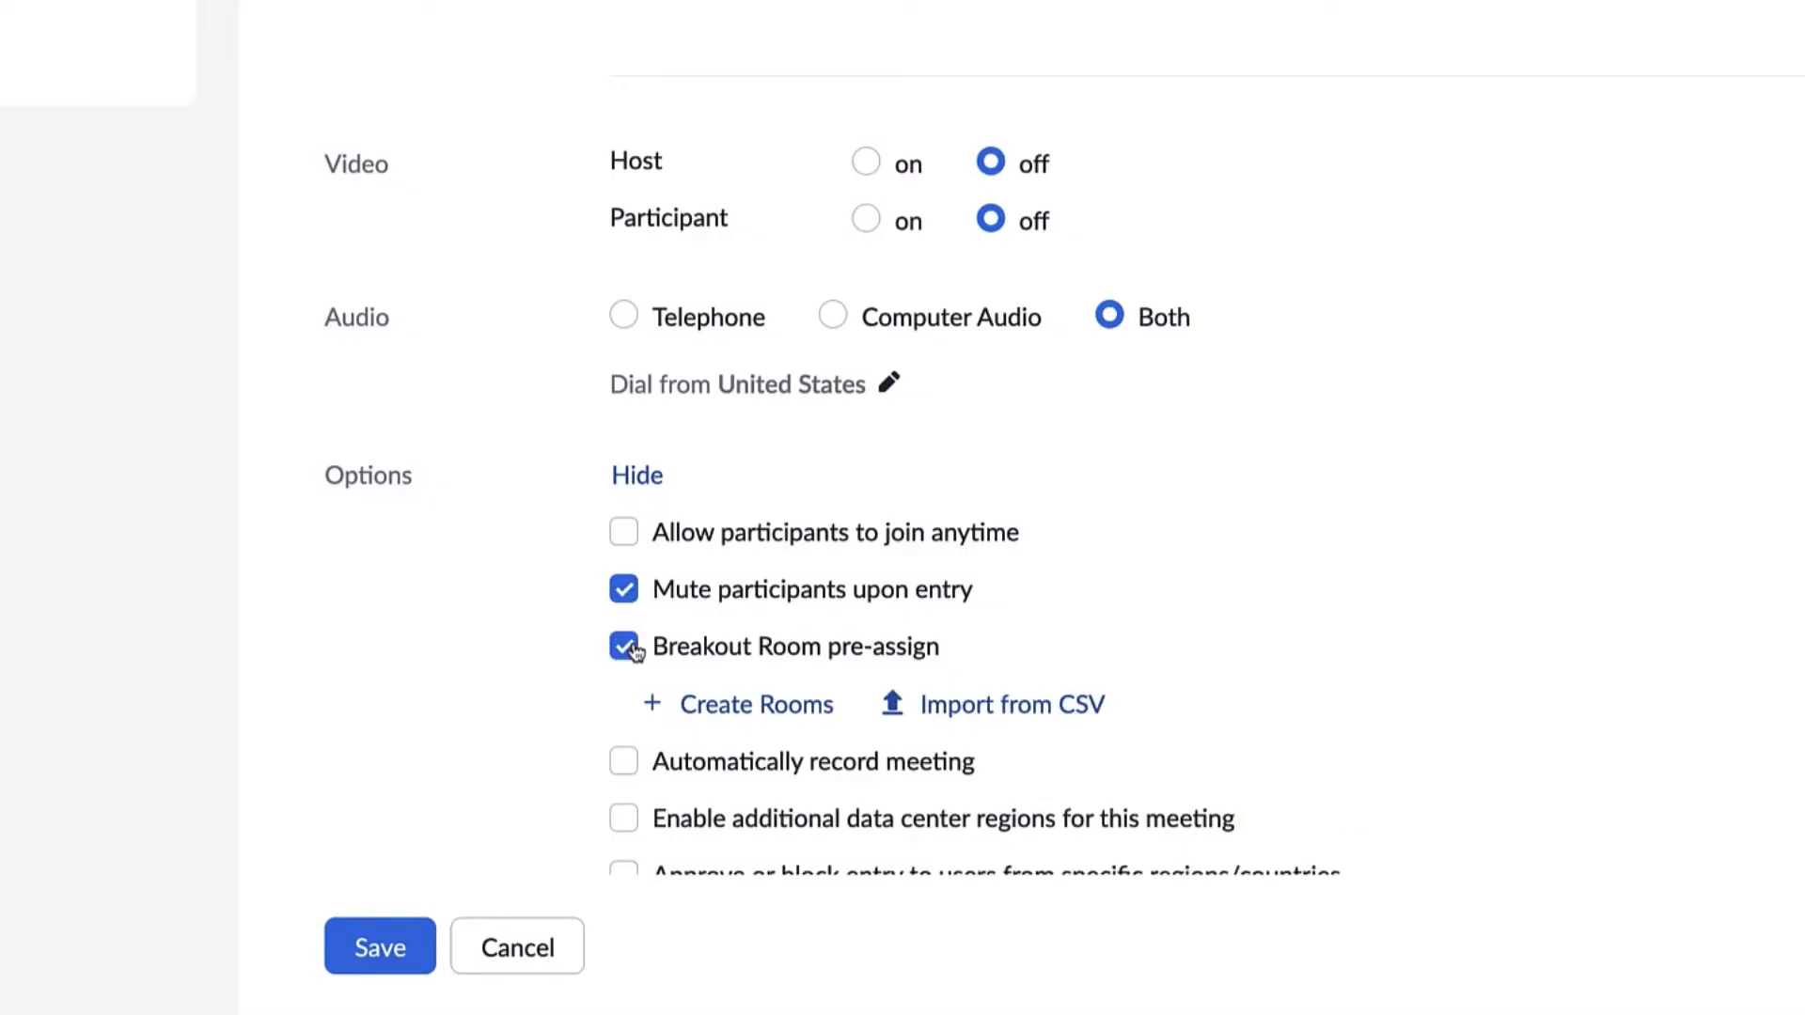
# Create five breakout rooms in the assignment window.
pyautogui.click(768, 703)
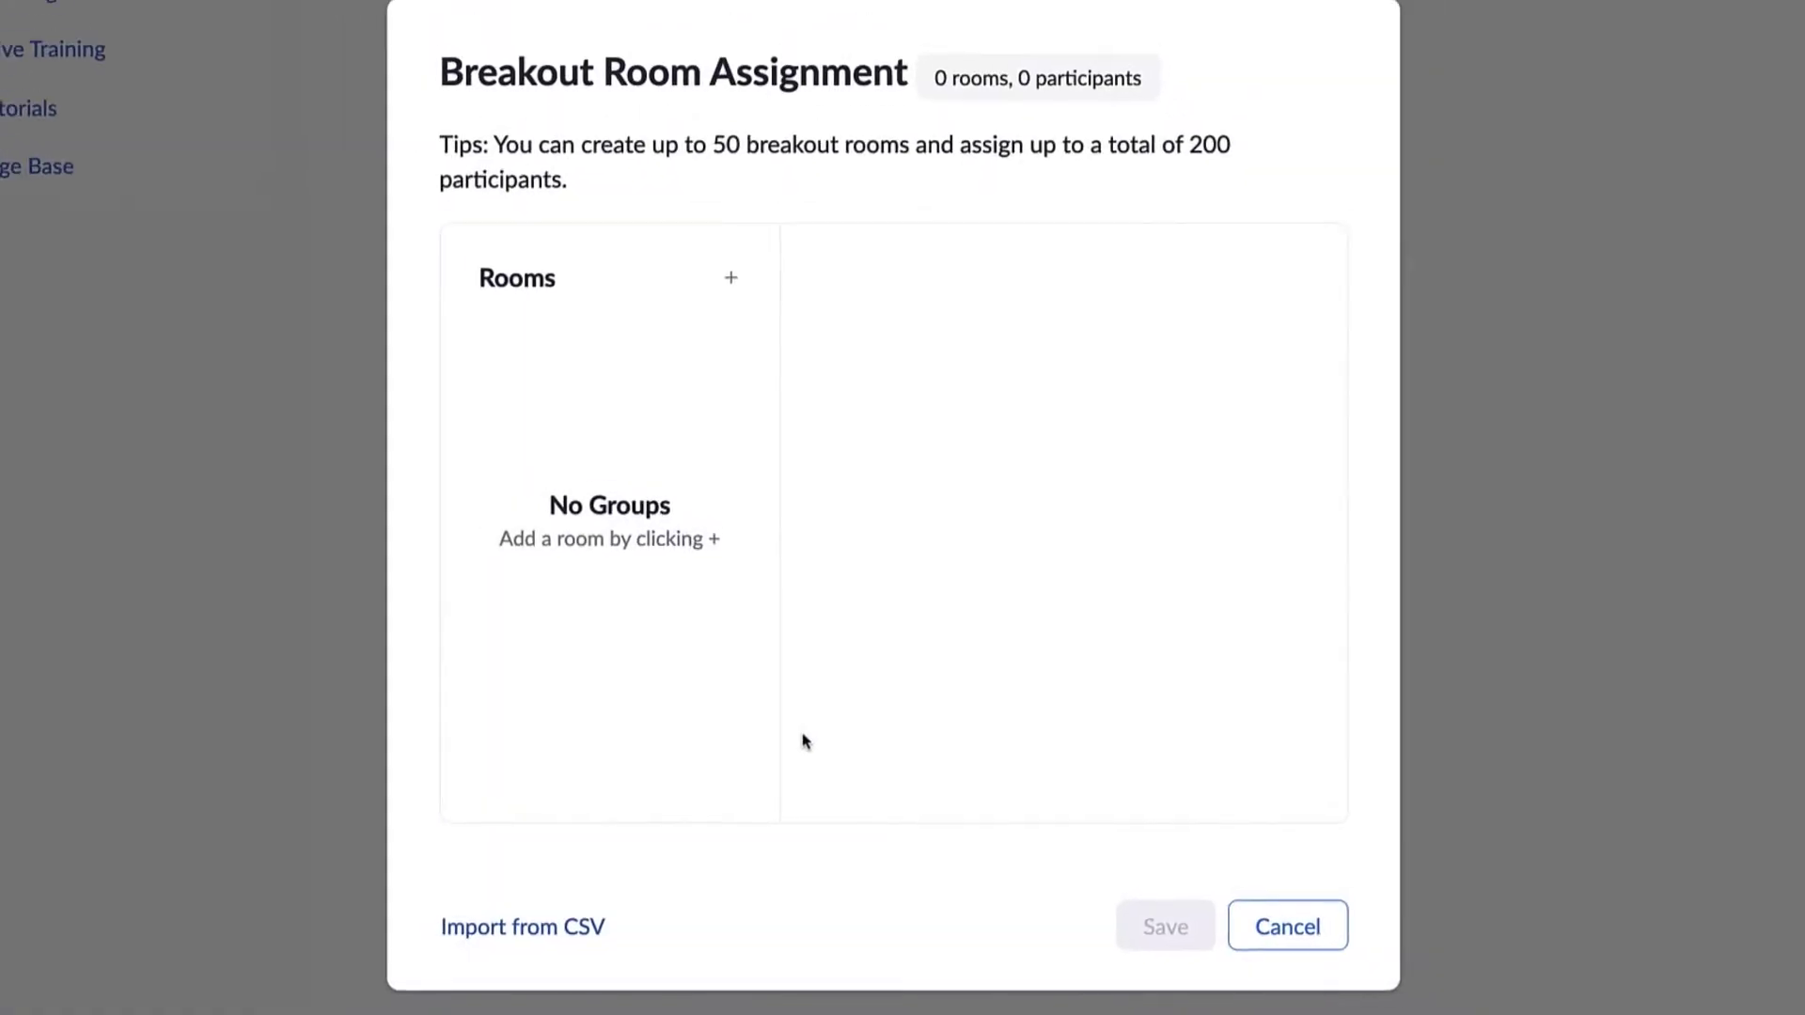
pyautogui.click(738, 299)
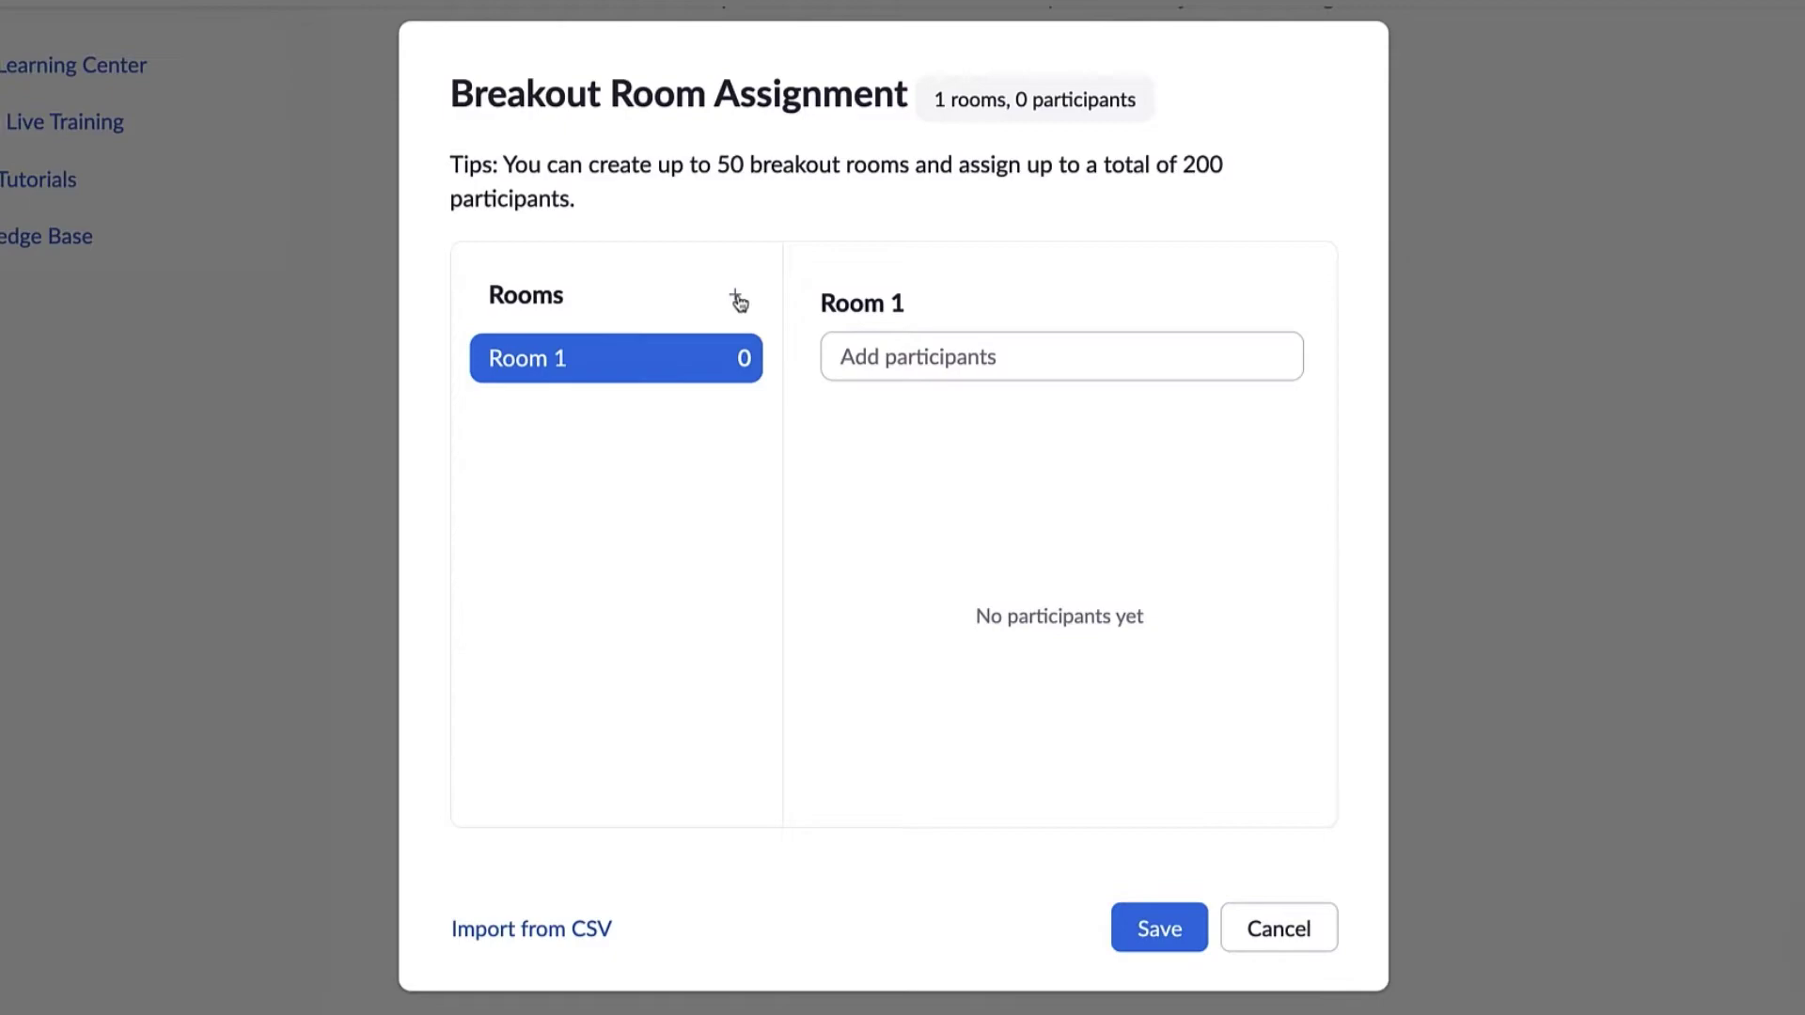
pyautogui.click(738, 299)
pyautogui.click(738, 298)
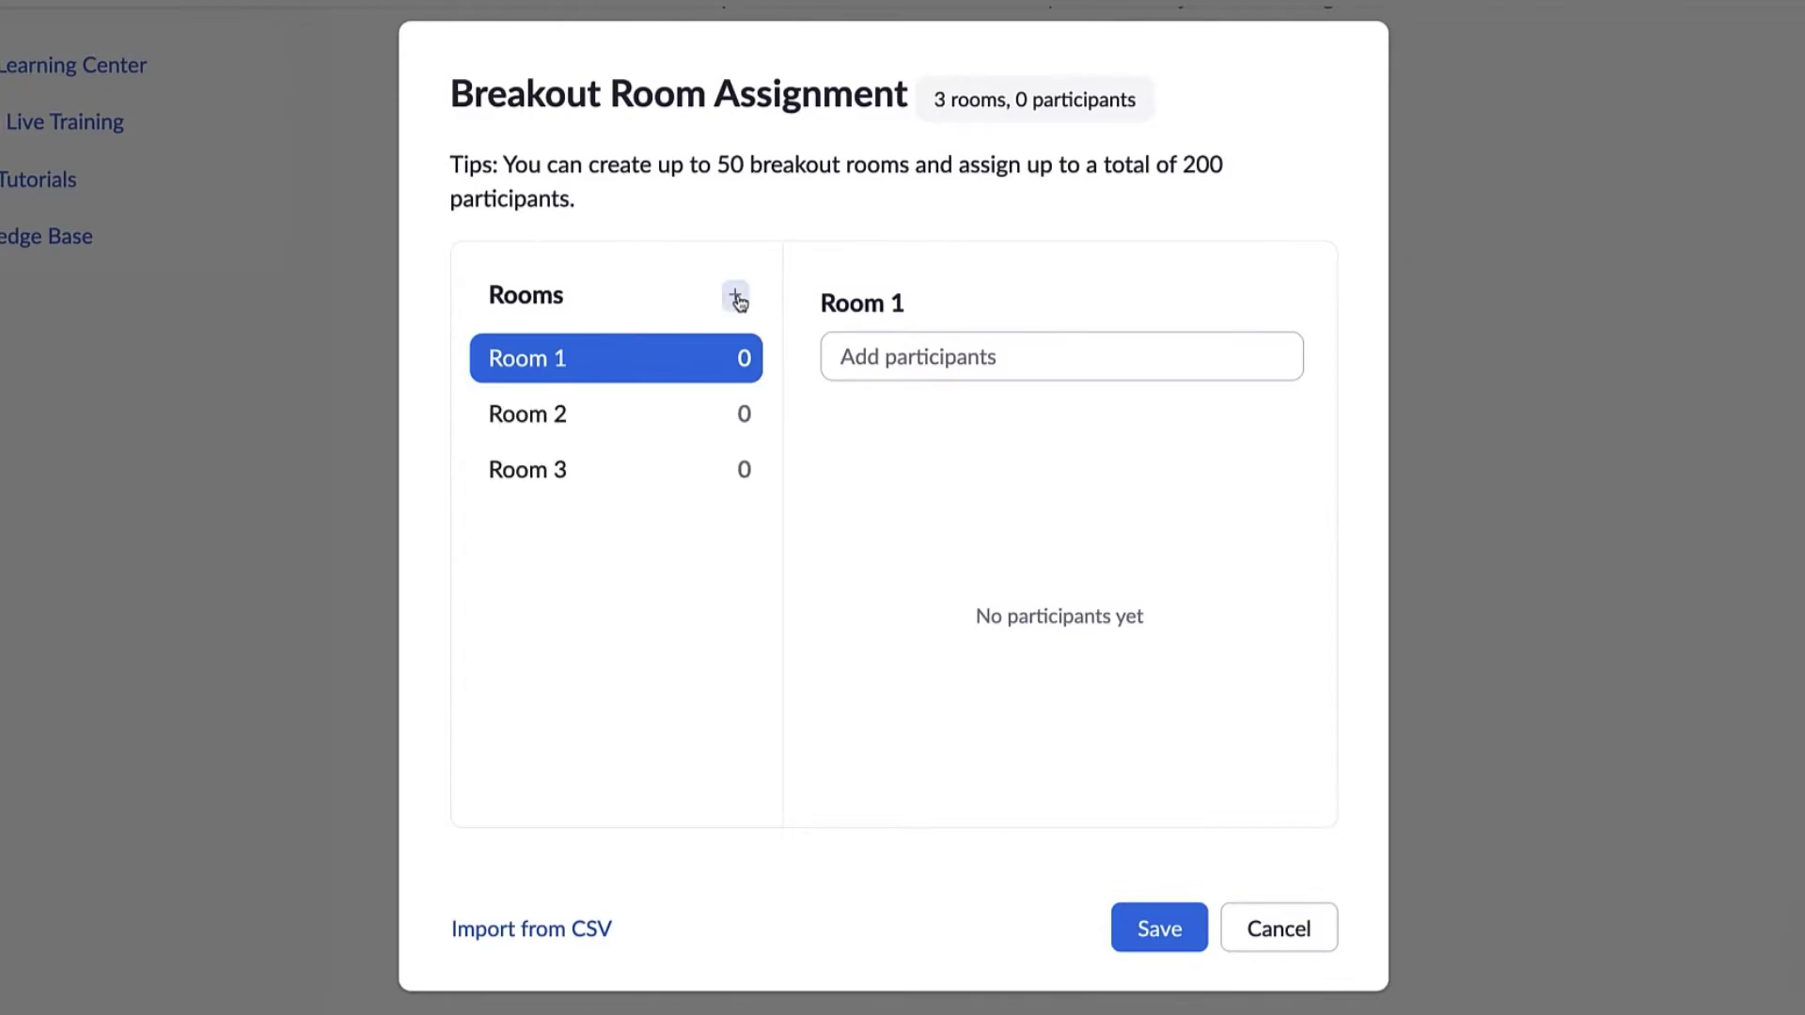
pyautogui.click(738, 299)
pyautogui.click(738, 299)
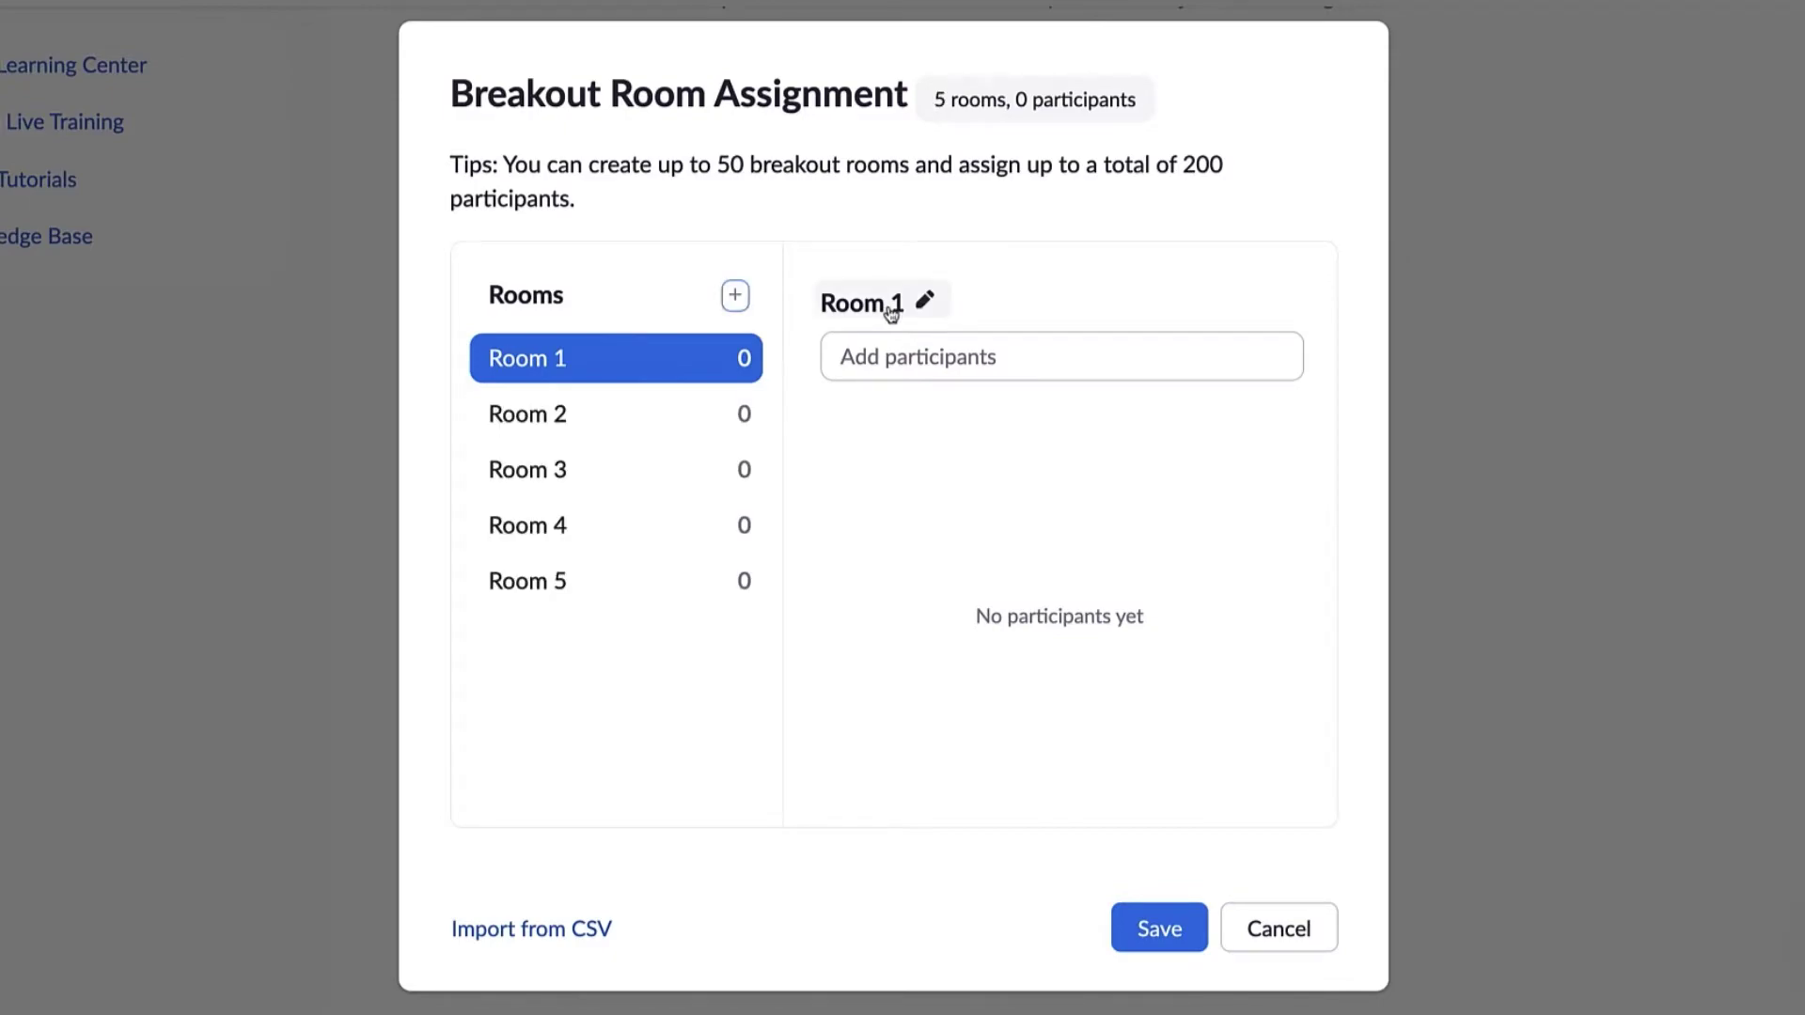
# Rename Room 1 to 'Animal Kingdom' and start renaming Room 2 to 'Plant Kingdom'.
pyautogui.click(925, 306)
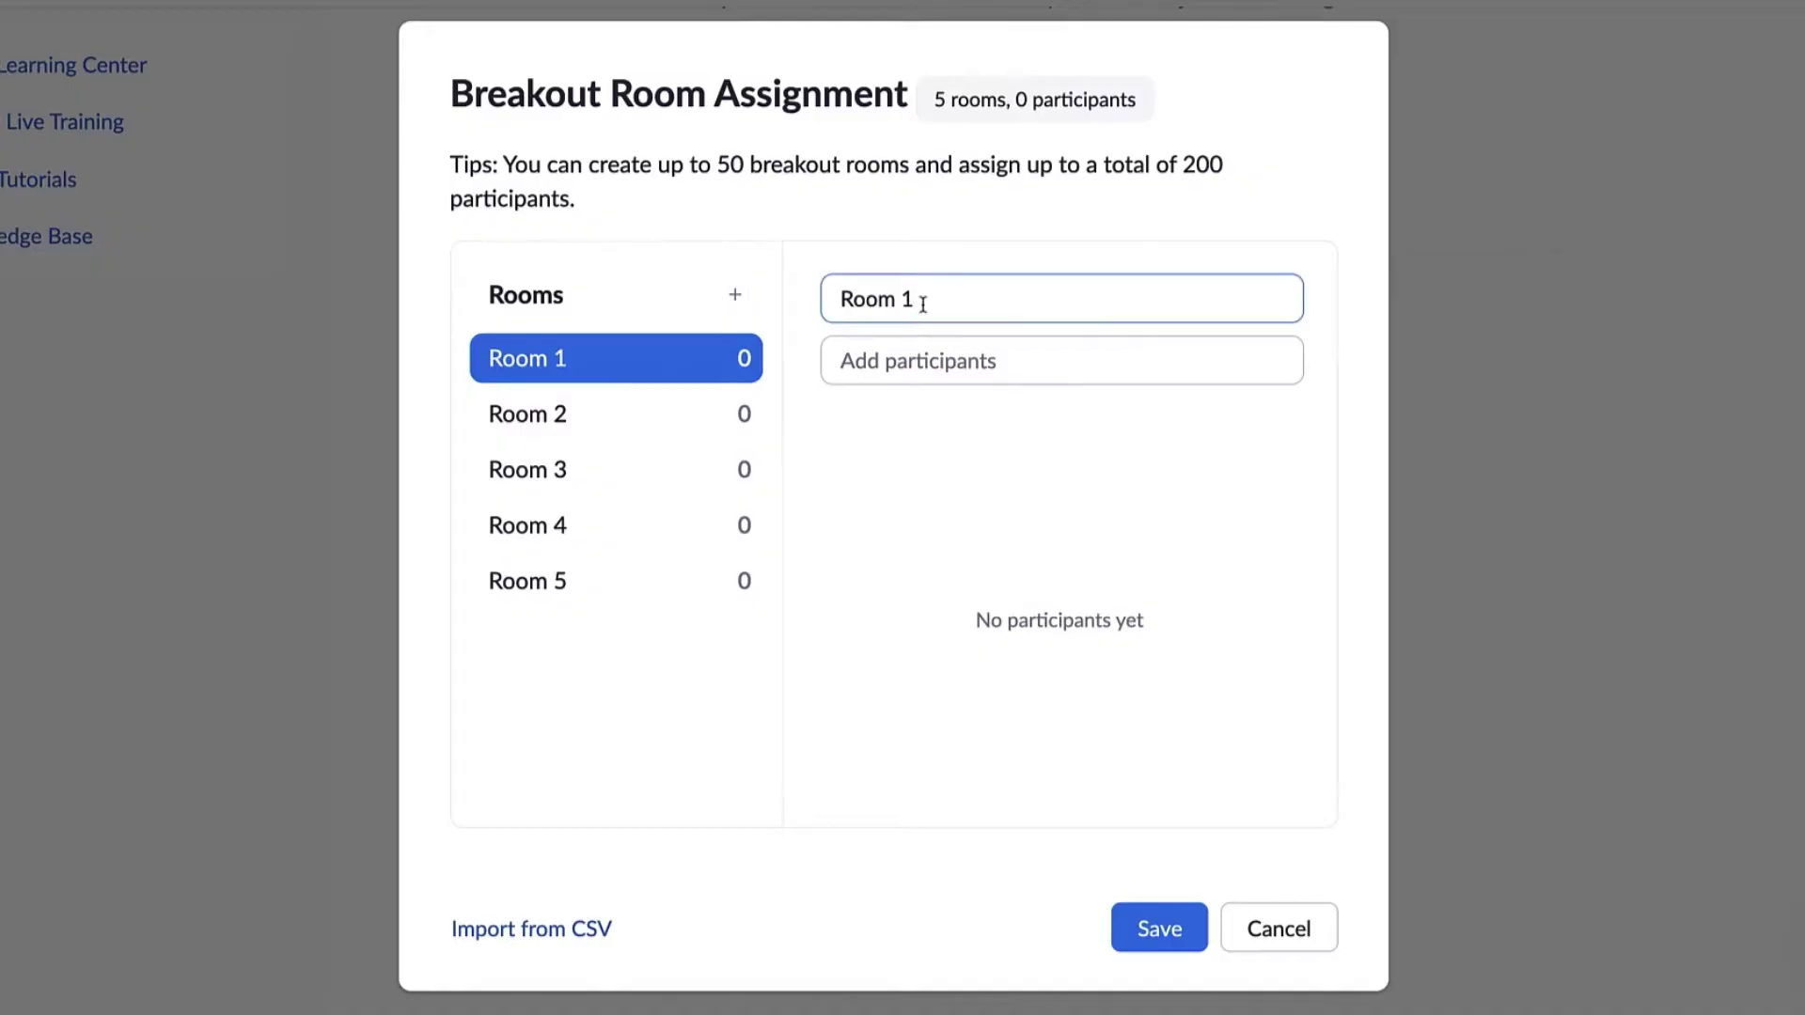
pyautogui.moveTo(922, 301); pyautogui.dragTo(814, 305)
pyautogui.write('Animal Kin')
pyautogui.write('gdom')
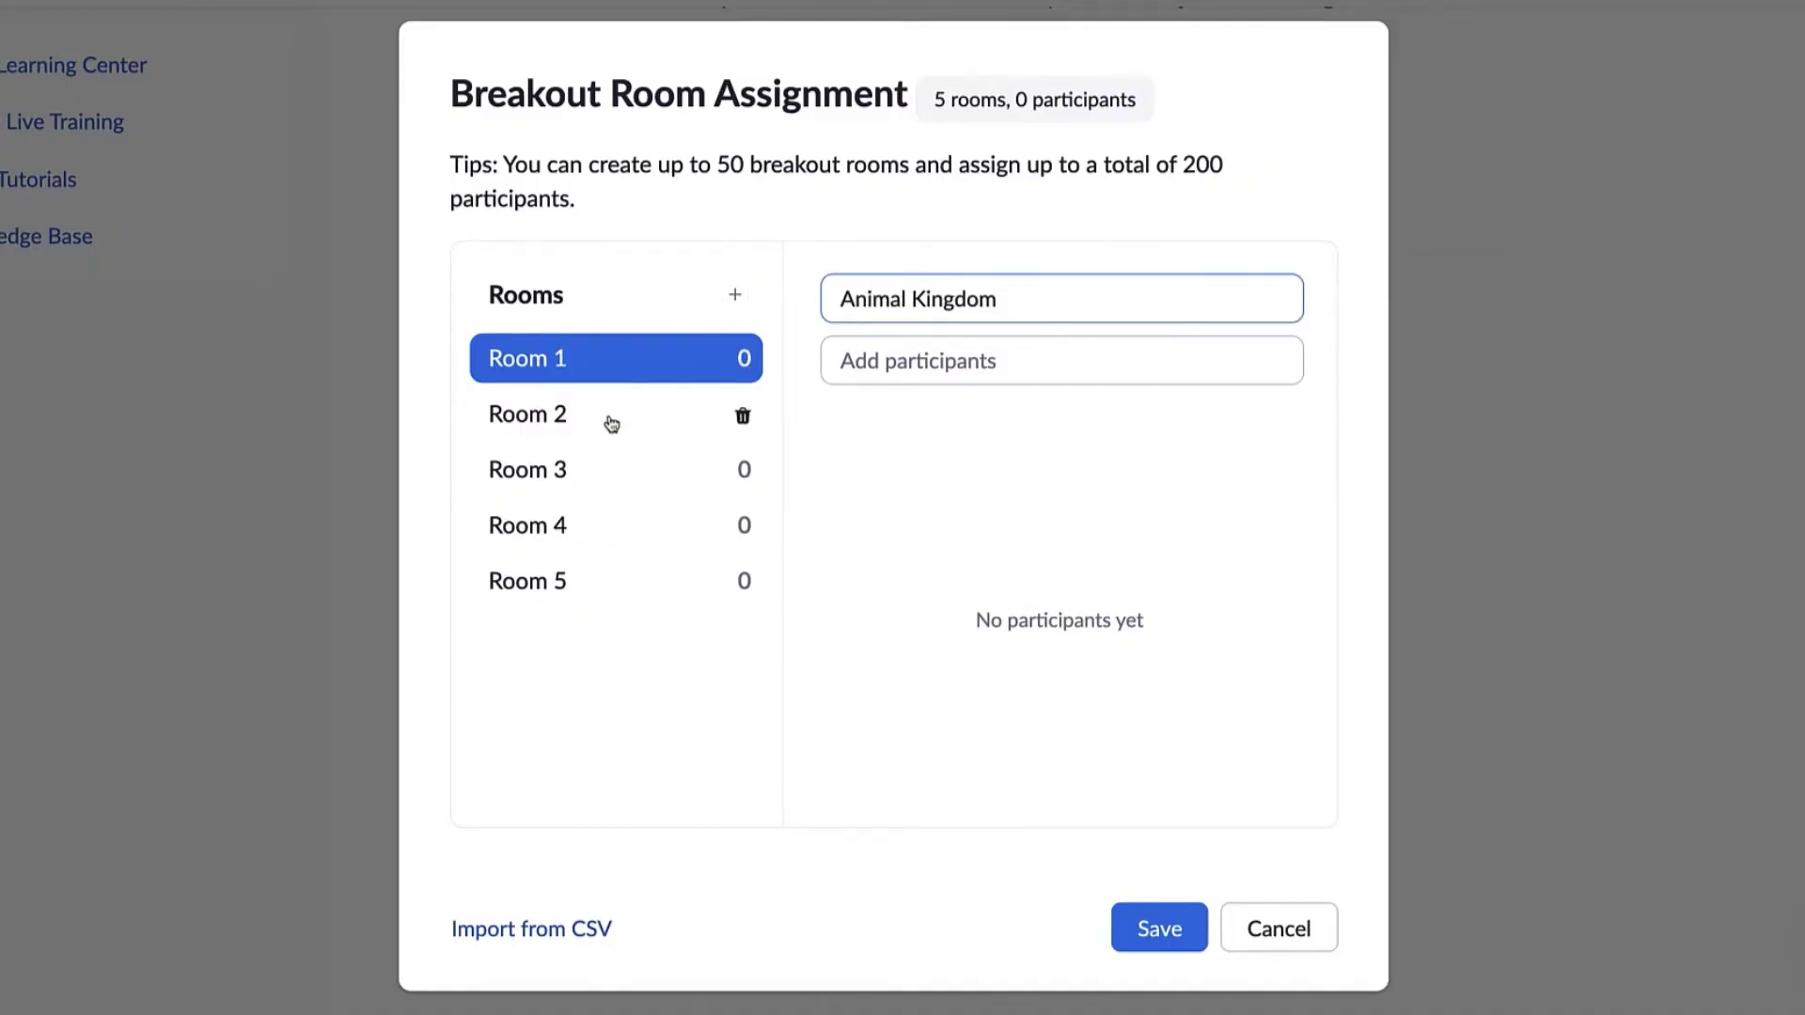
pyautogui.click(612, 417)
pyautogui.click(925, 302)
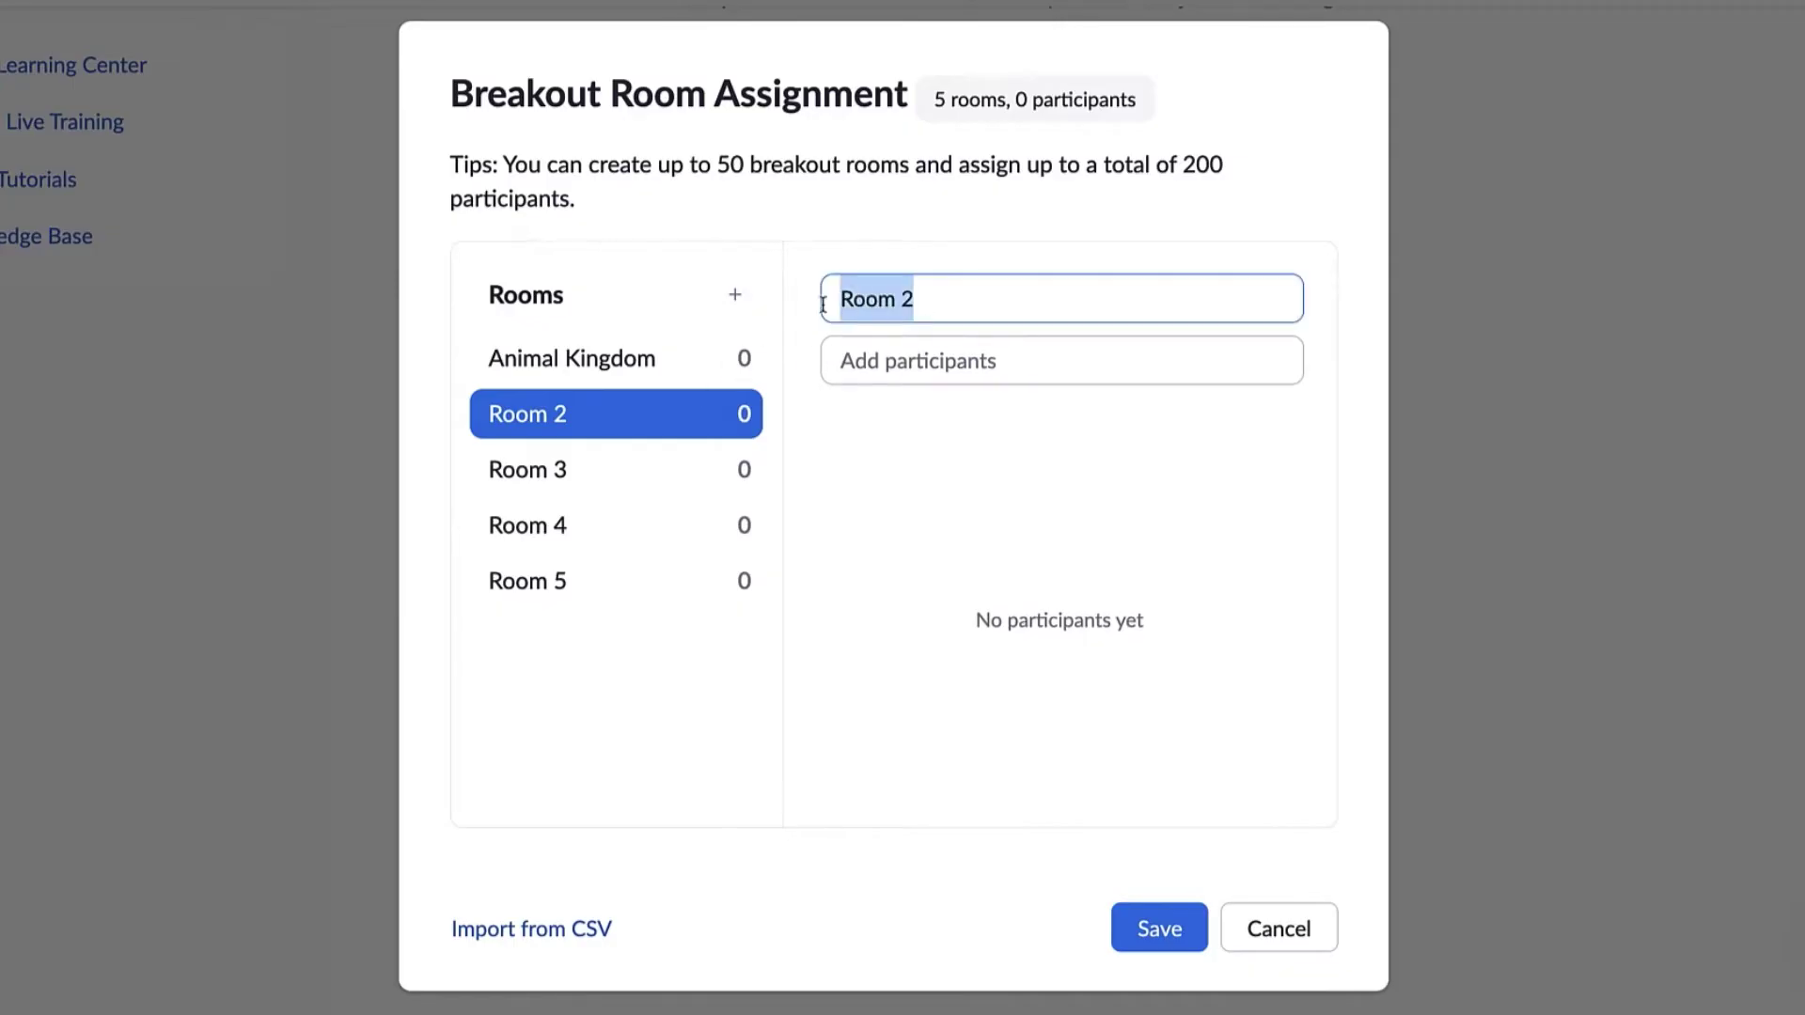
pyautogui.write('Plant K')
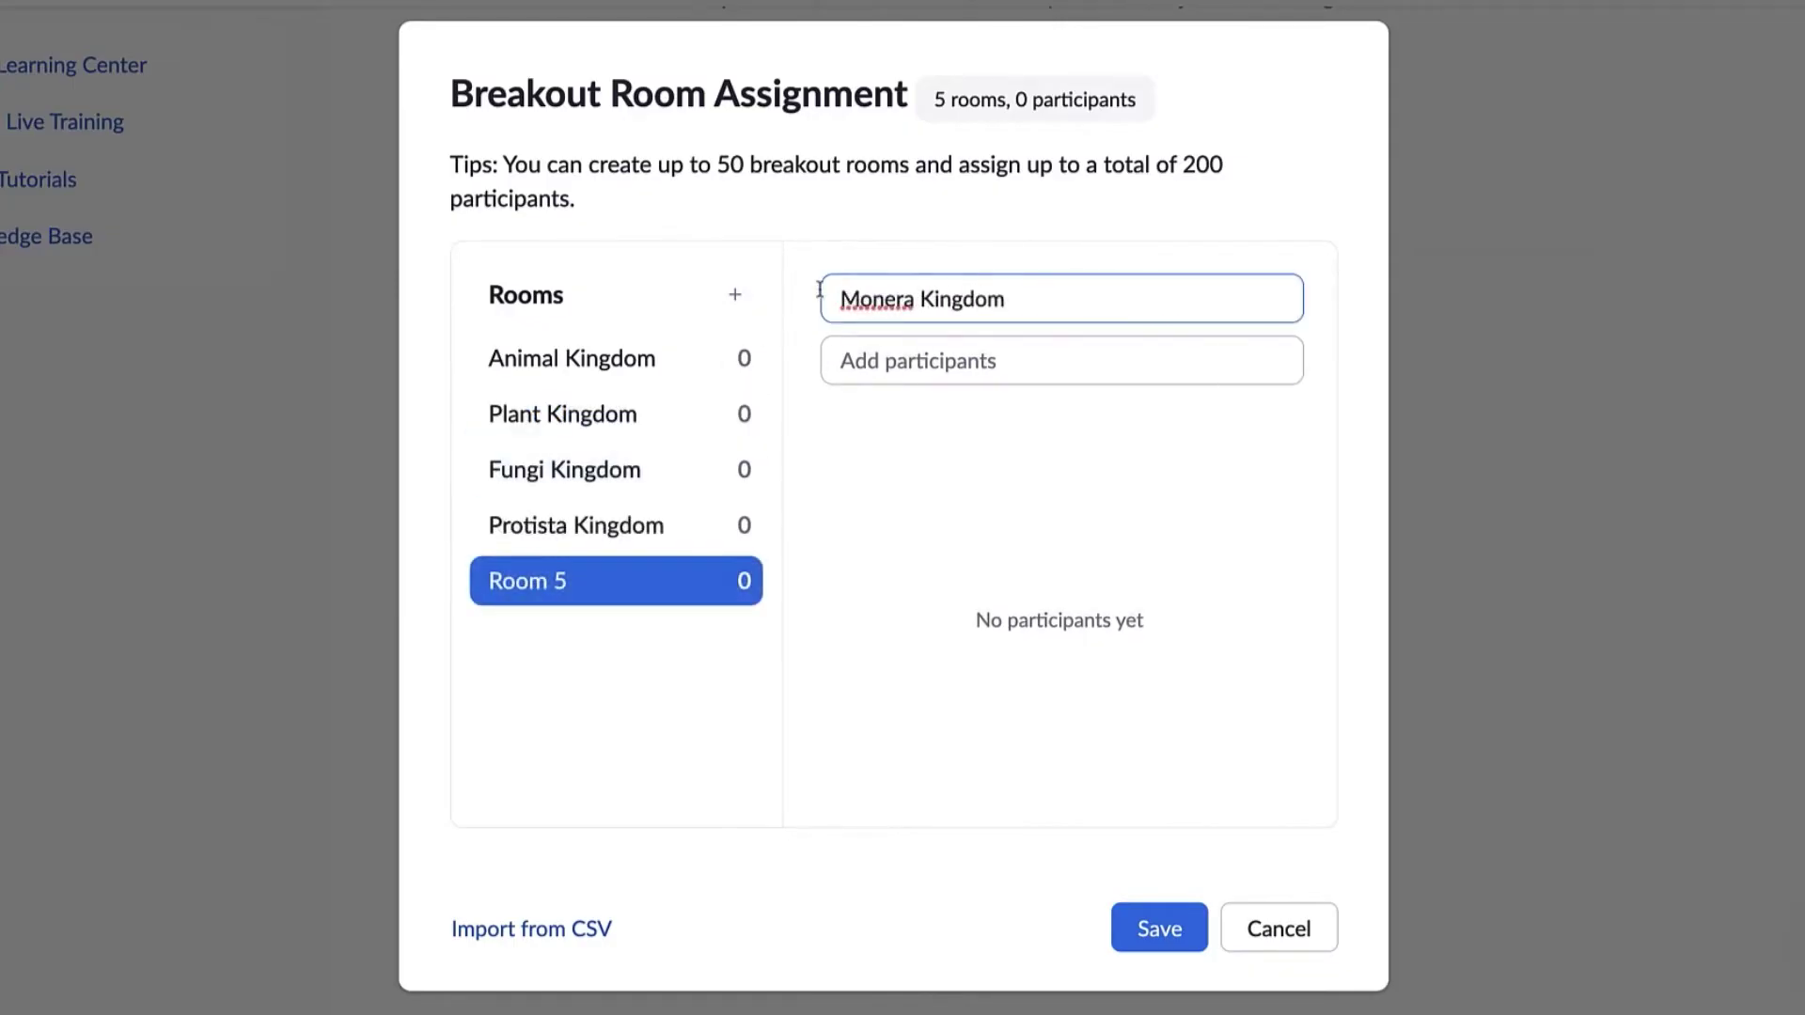
# Add participants to the Animal Kingdom room by entering their e-mail addresses.
pyautogui.click(635, 363)
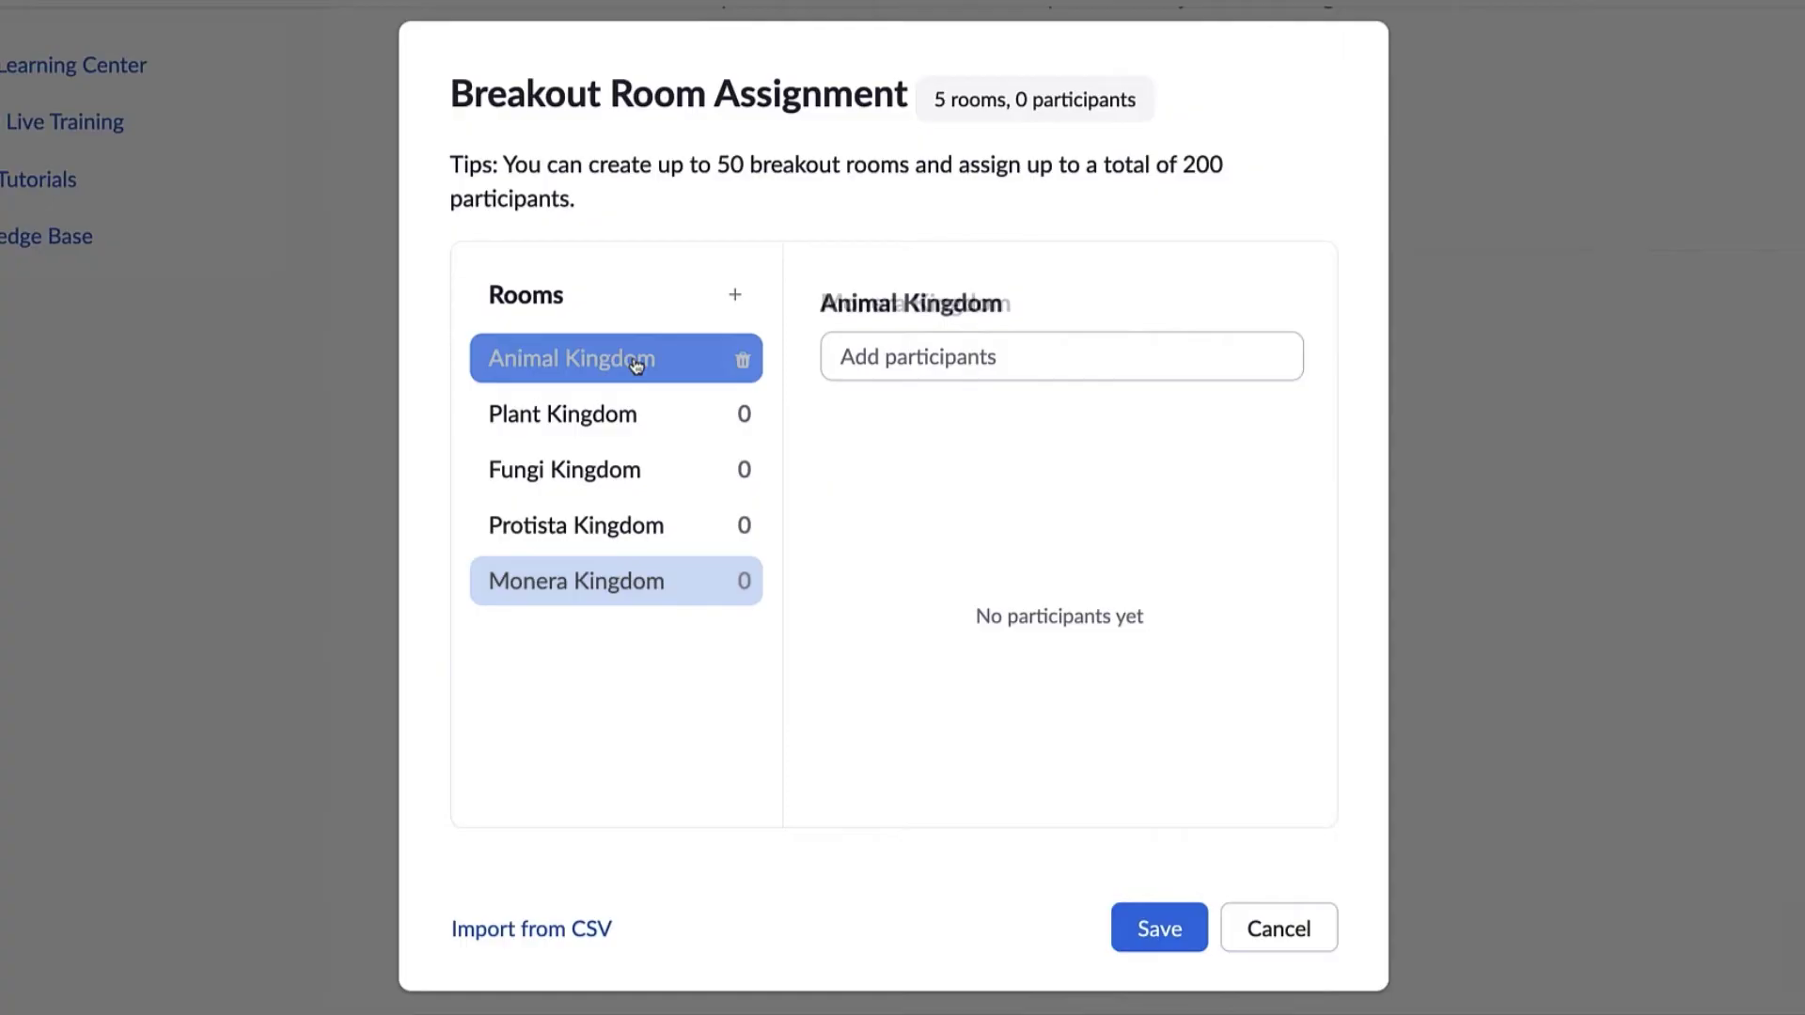
pyautogui.click(839, 356)
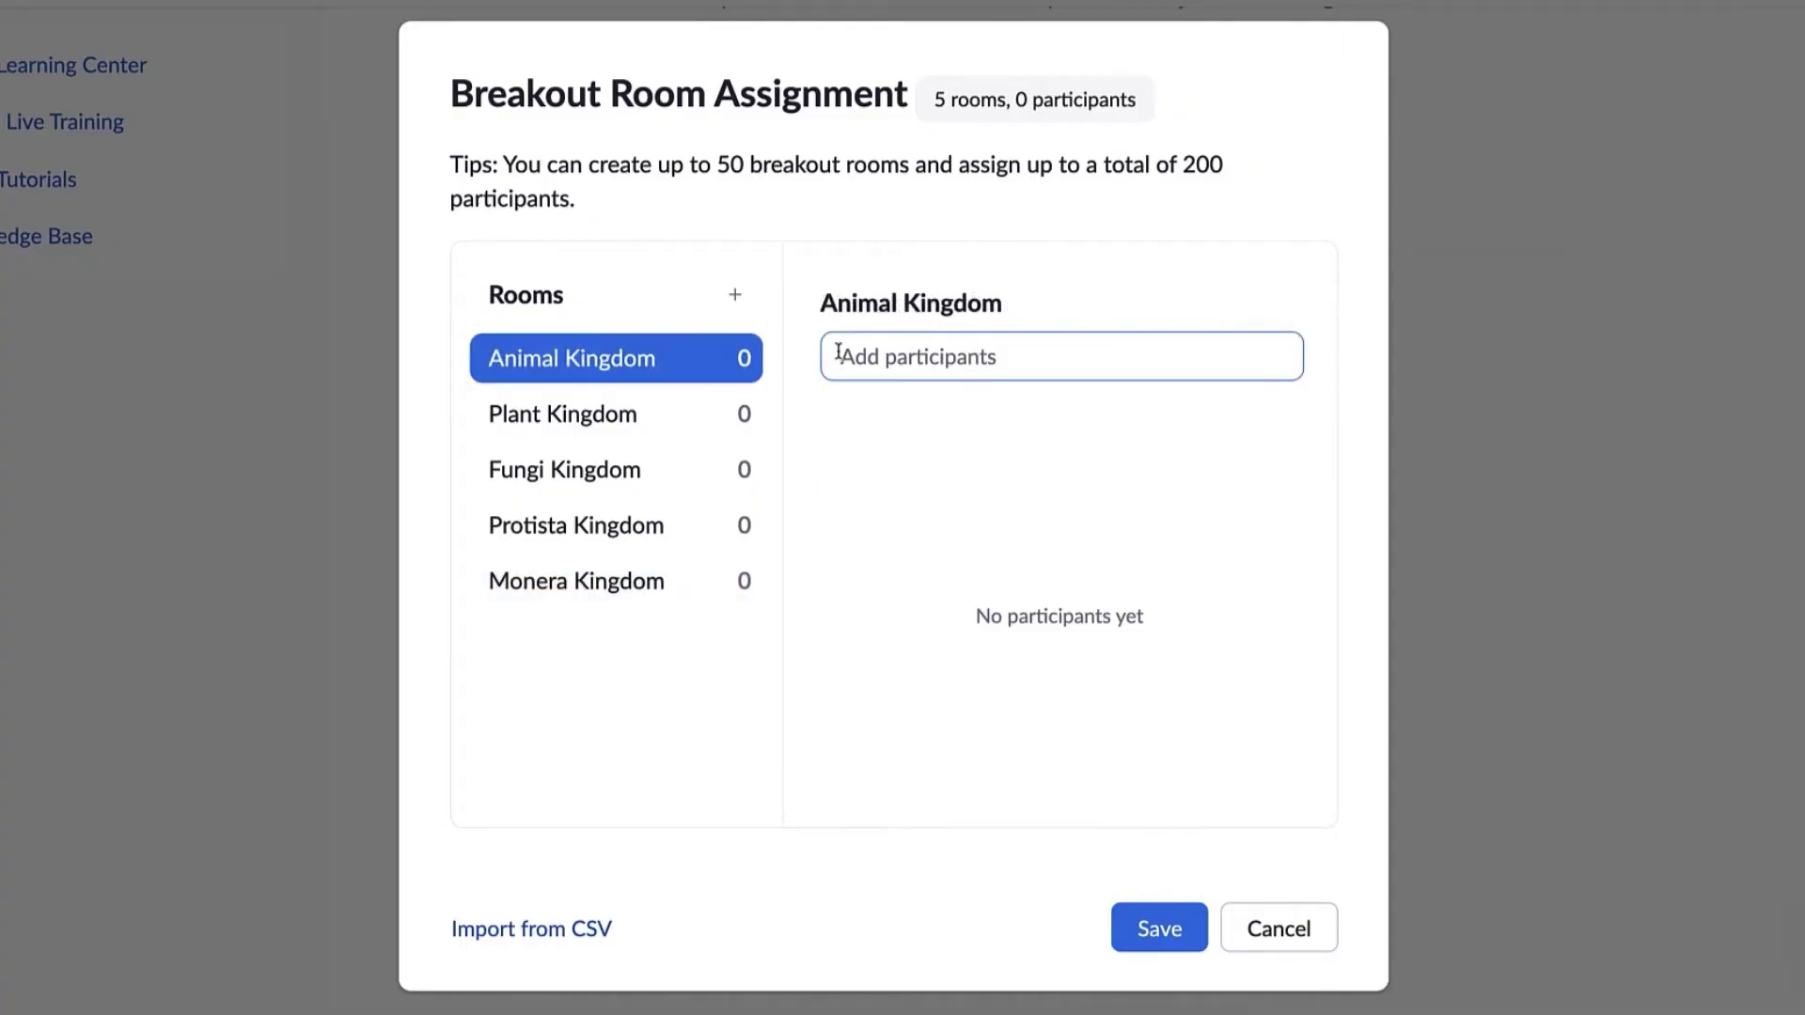
pyautogui.write('Angela')
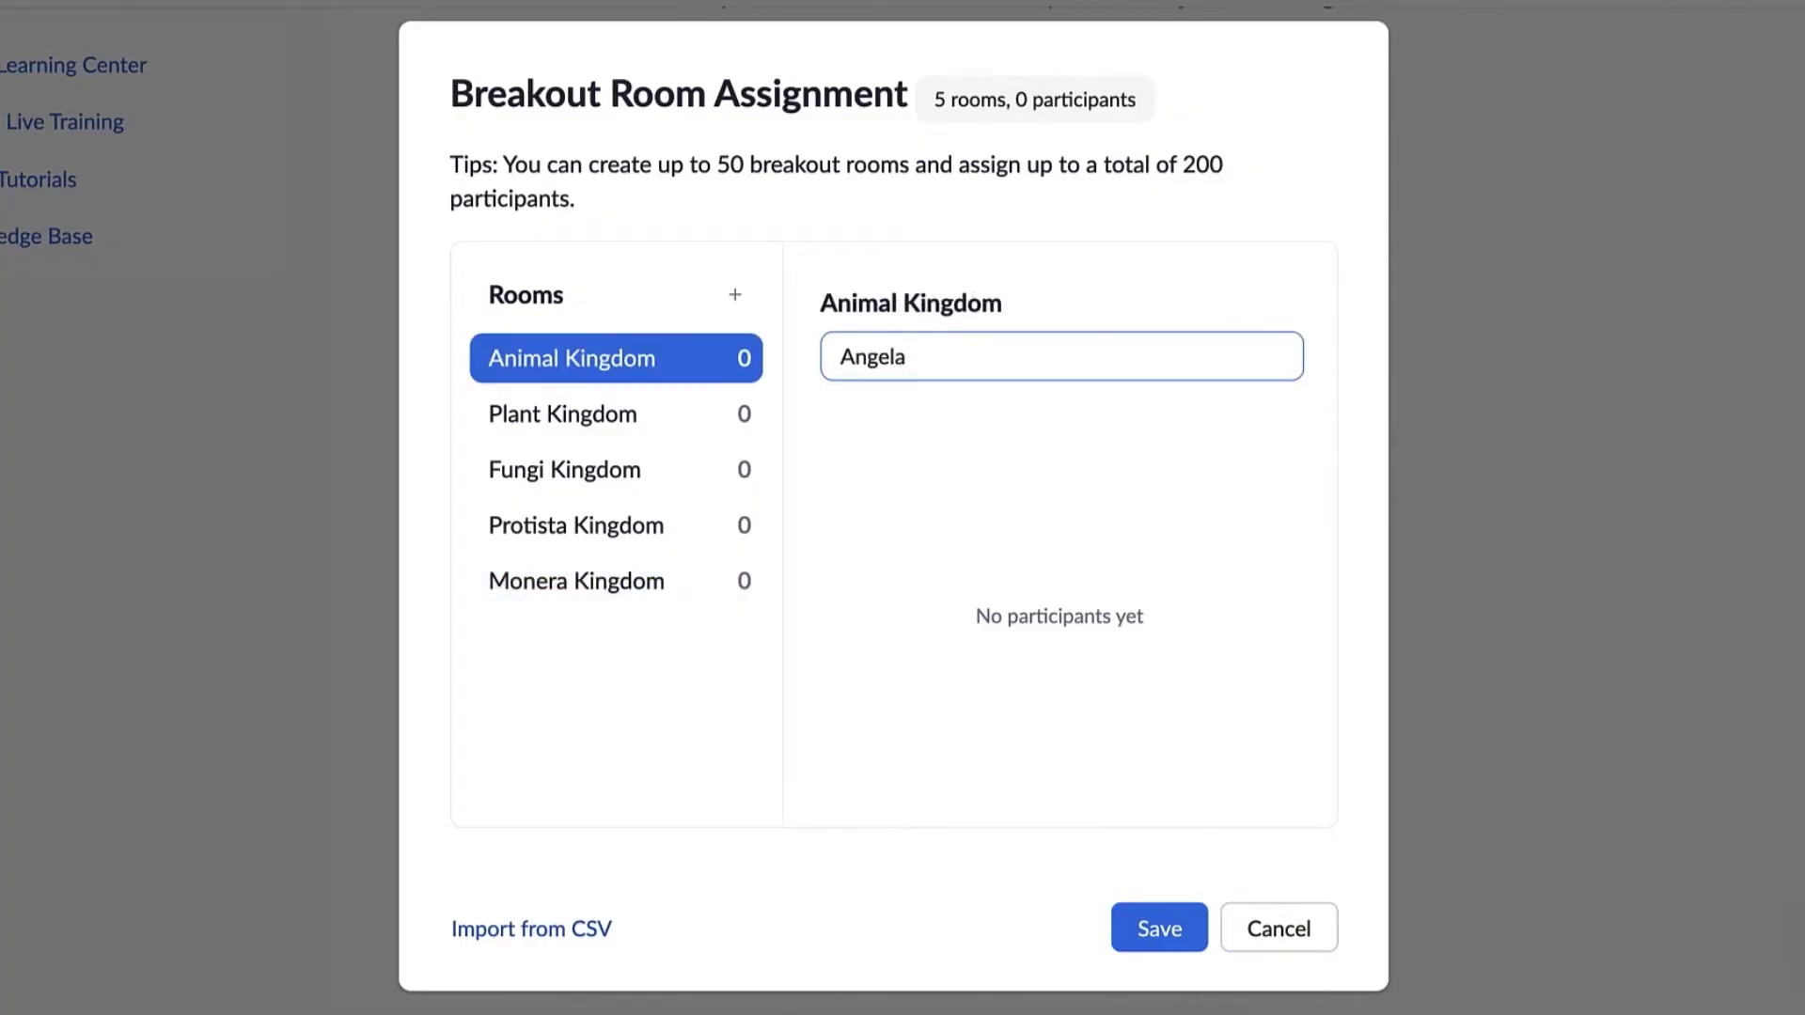
pyautogui.press('BackSpace')
pyautogui.press('BackSpace')
pyautogui.press('BackSpace')
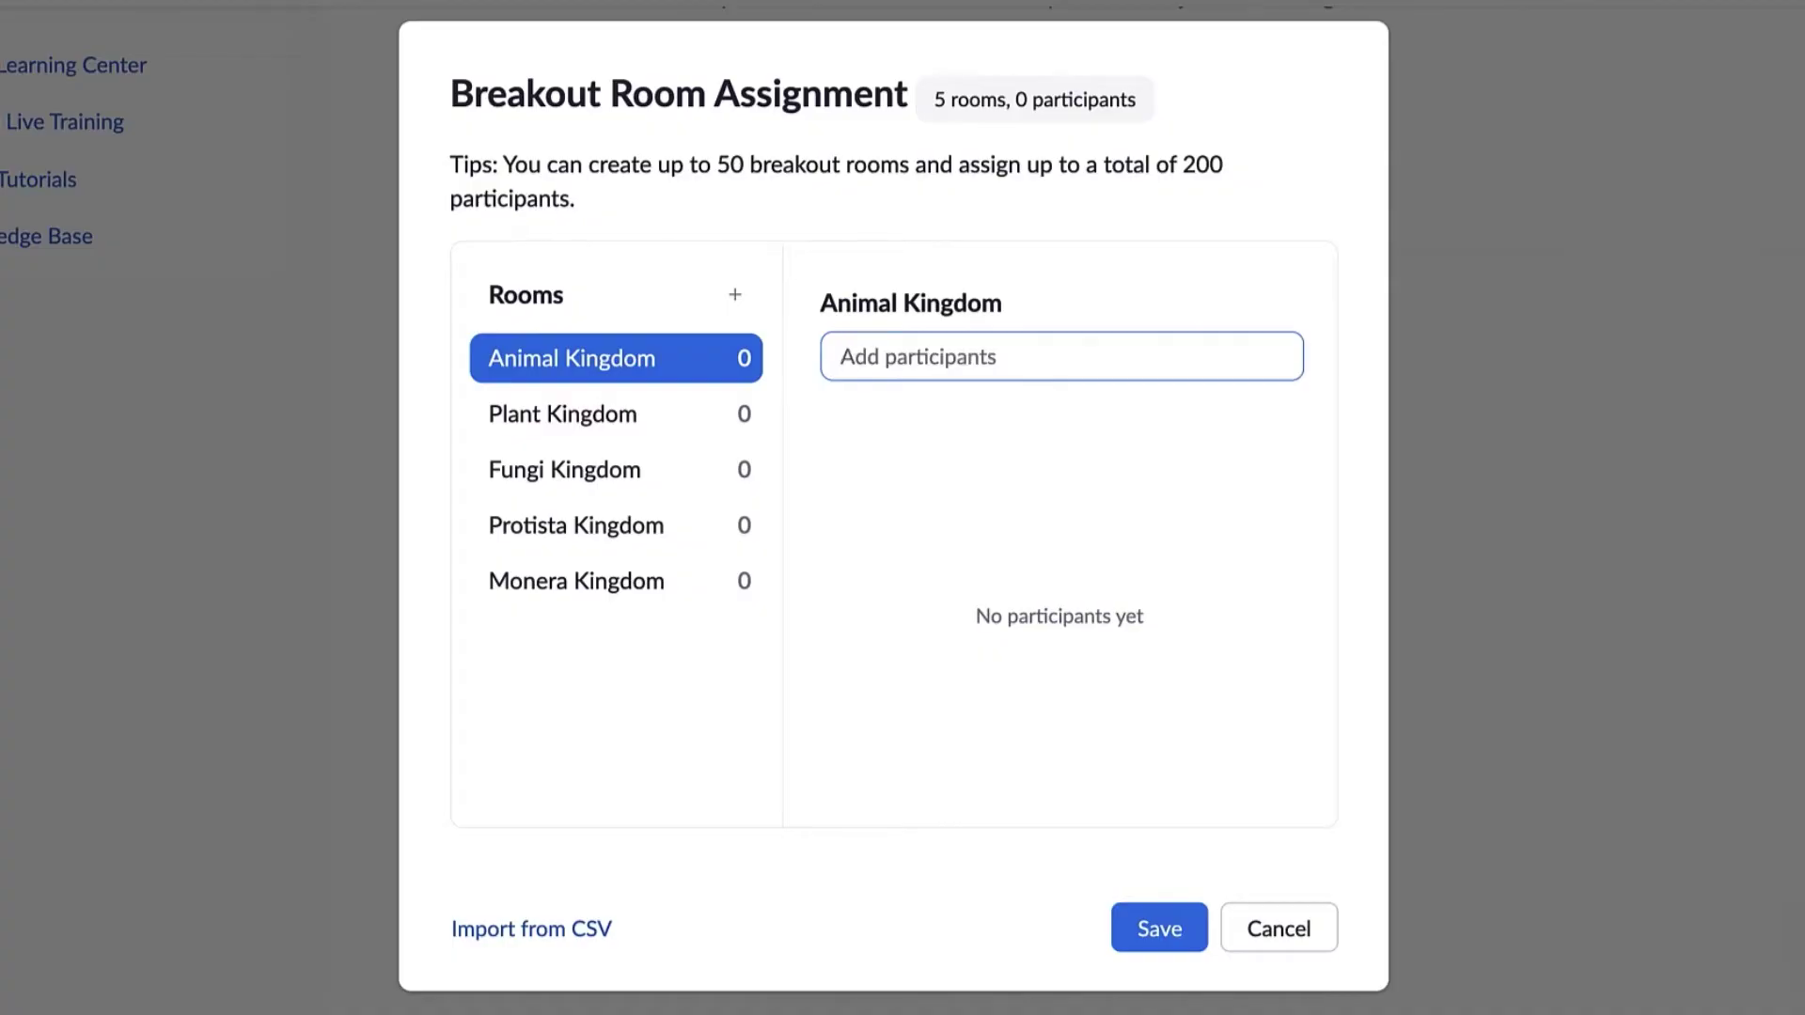
pyautogui.write('zoomie')
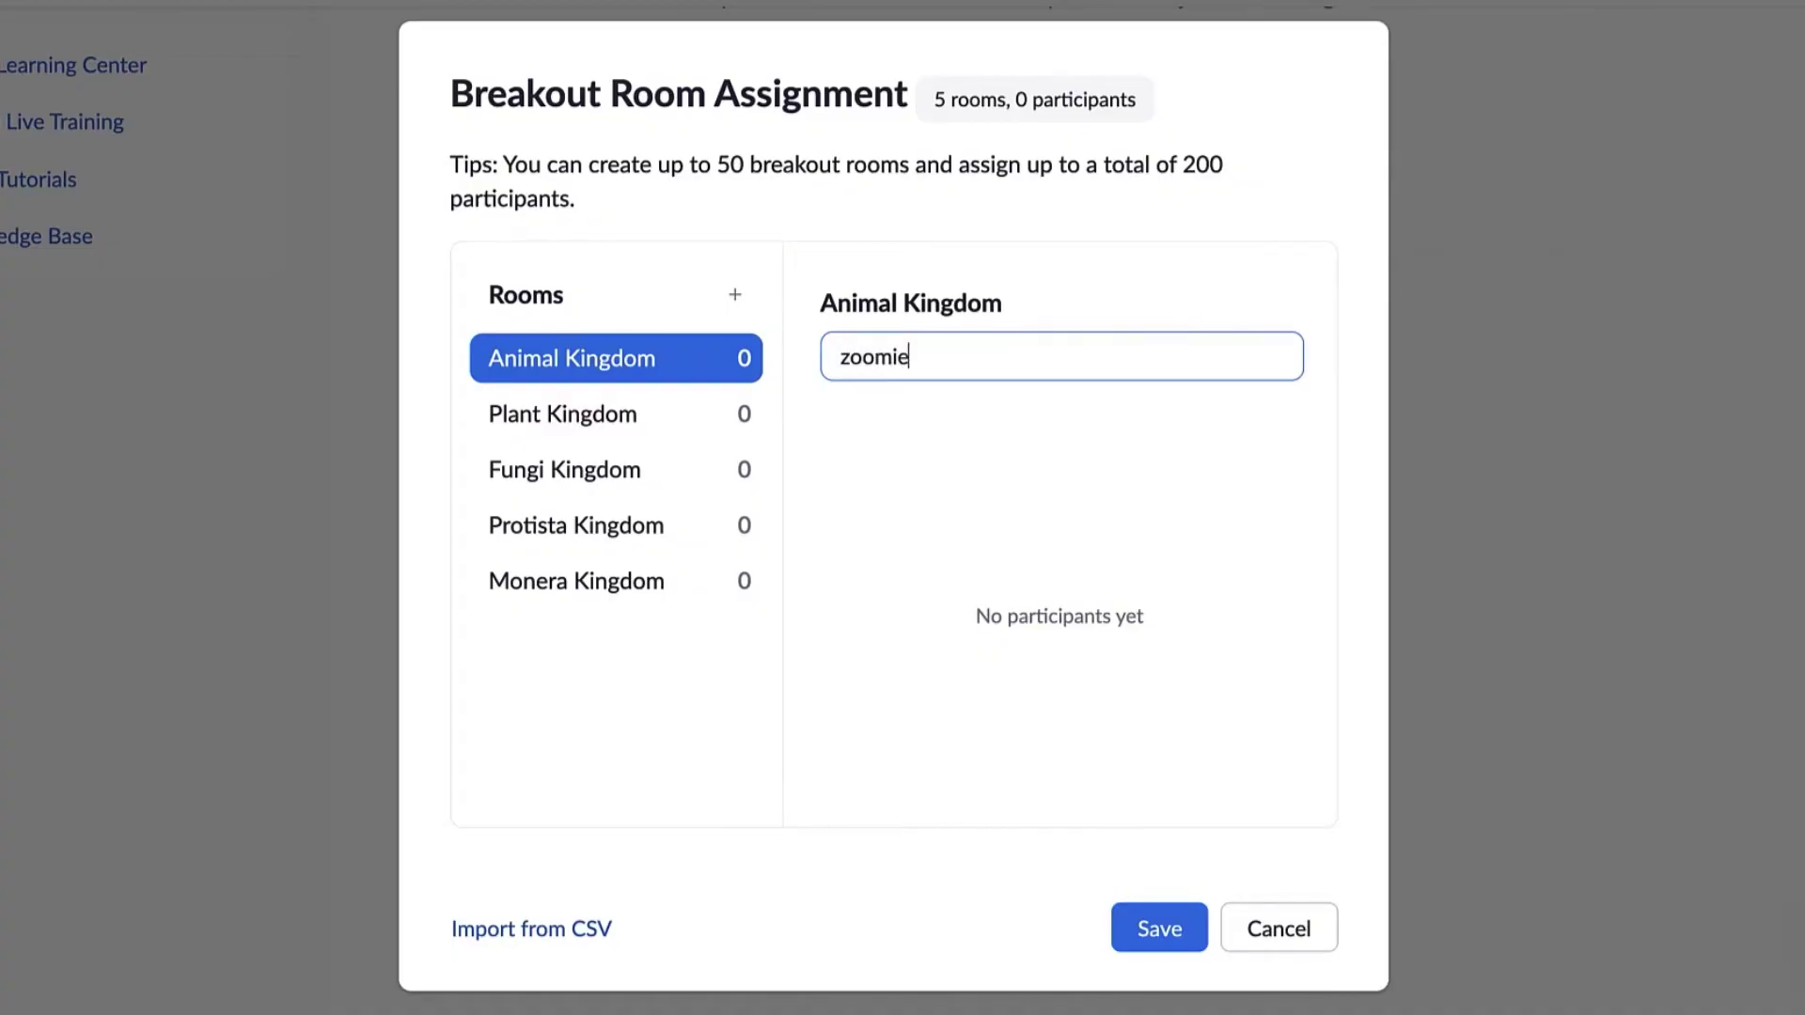
pyautogui.write('1')
pyautogui.press('Return')
pyautogui.write('zoomie')
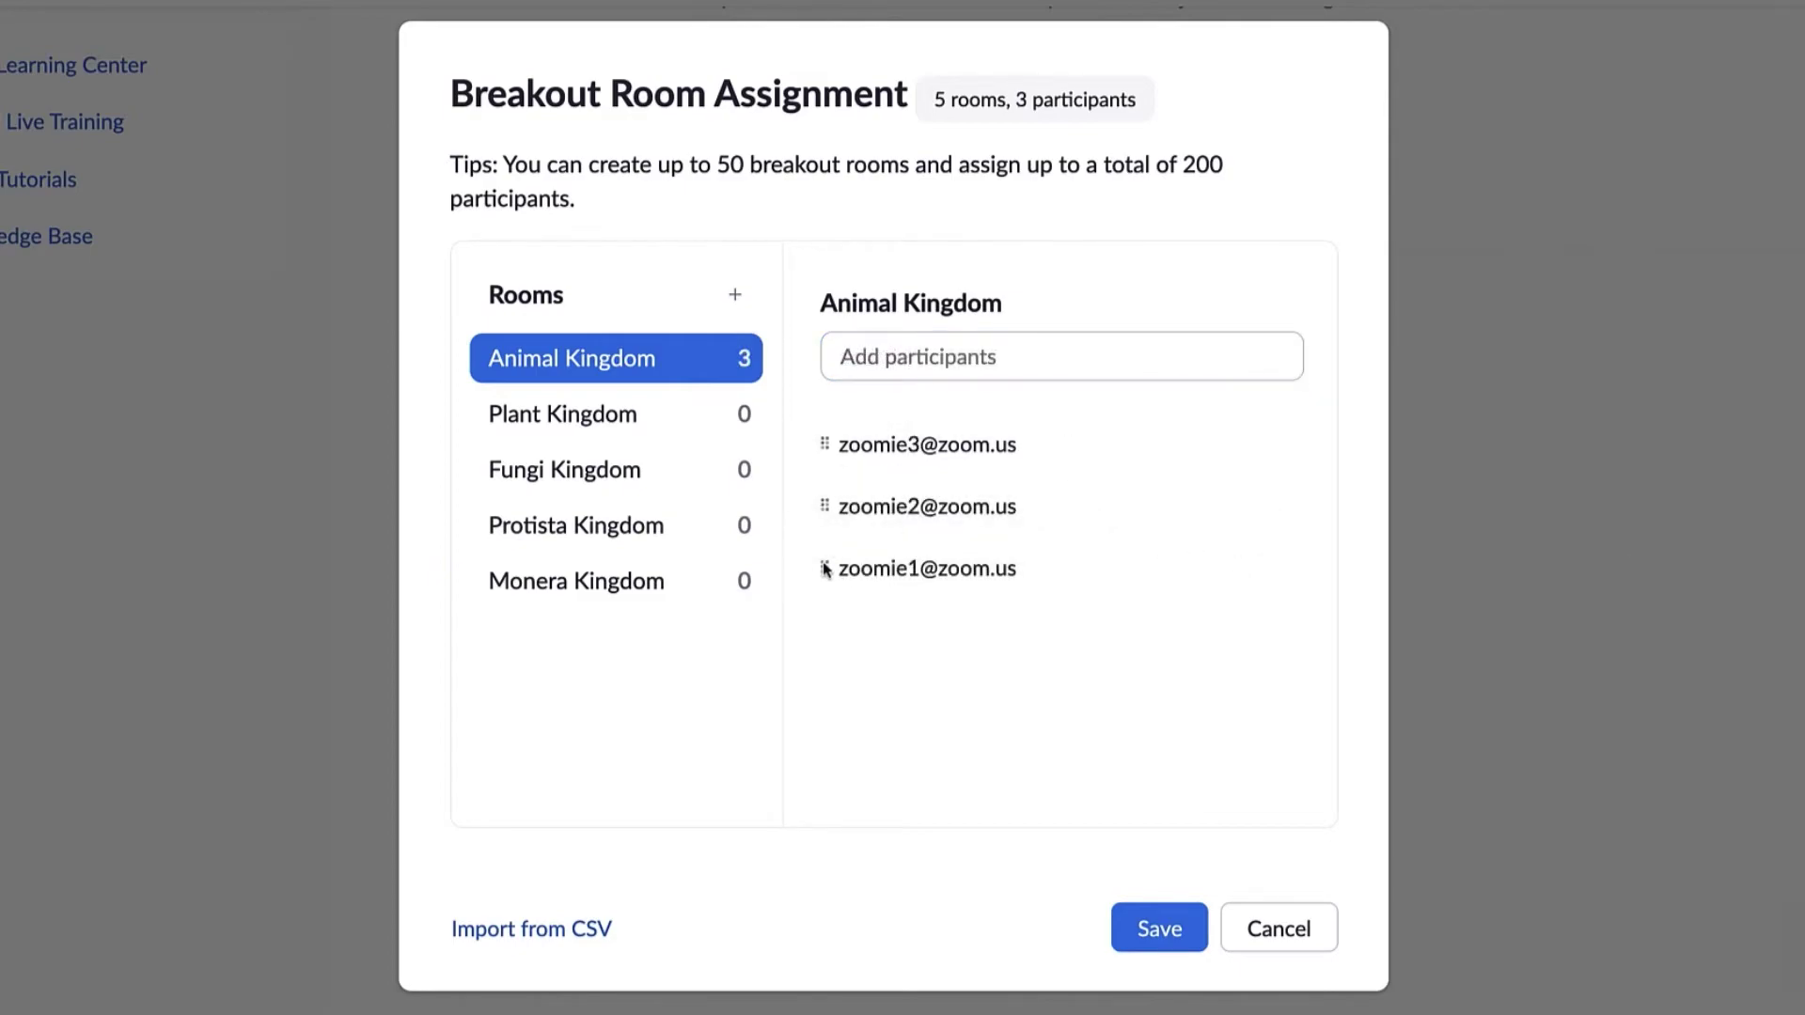
# Reorder a participant, delete the Monera Kingdom room, and save the four-room assignment.
pyautogui.moveTo(824, 567); pyautogui.dragTo(815, 490)
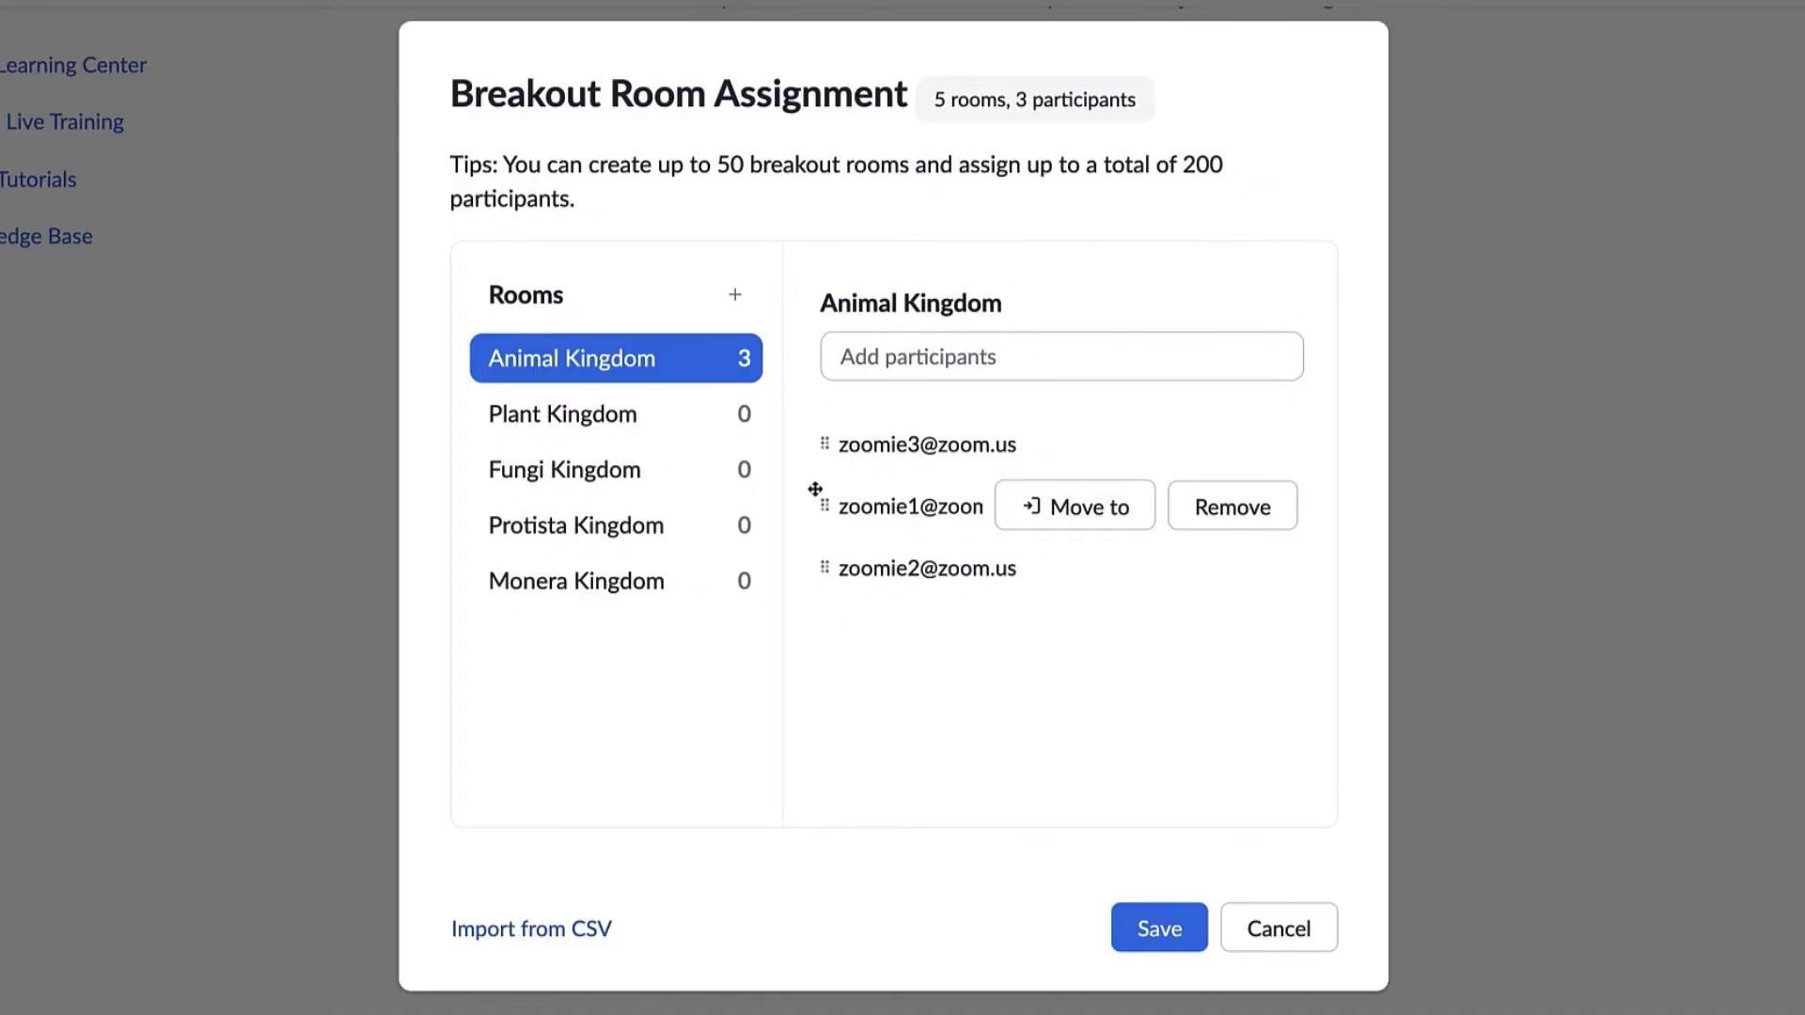
pyautogui.click(1054, 509)
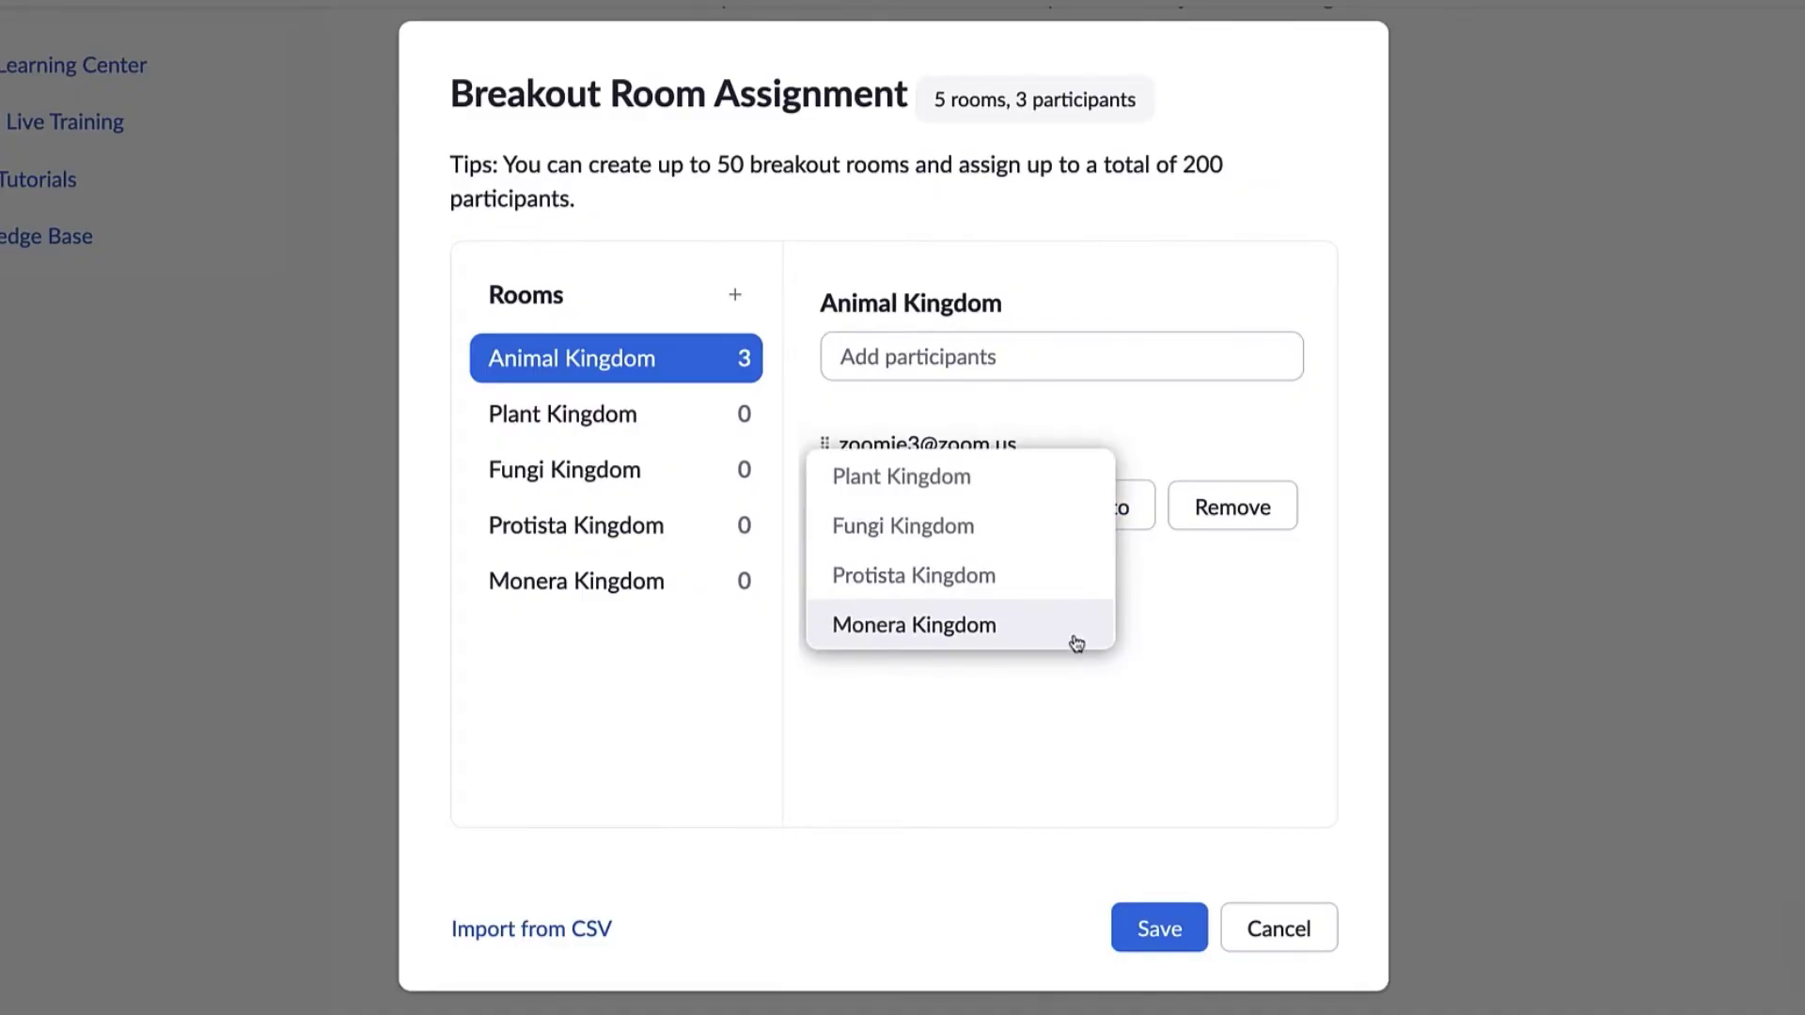
pyautogui.click(1270, 516)
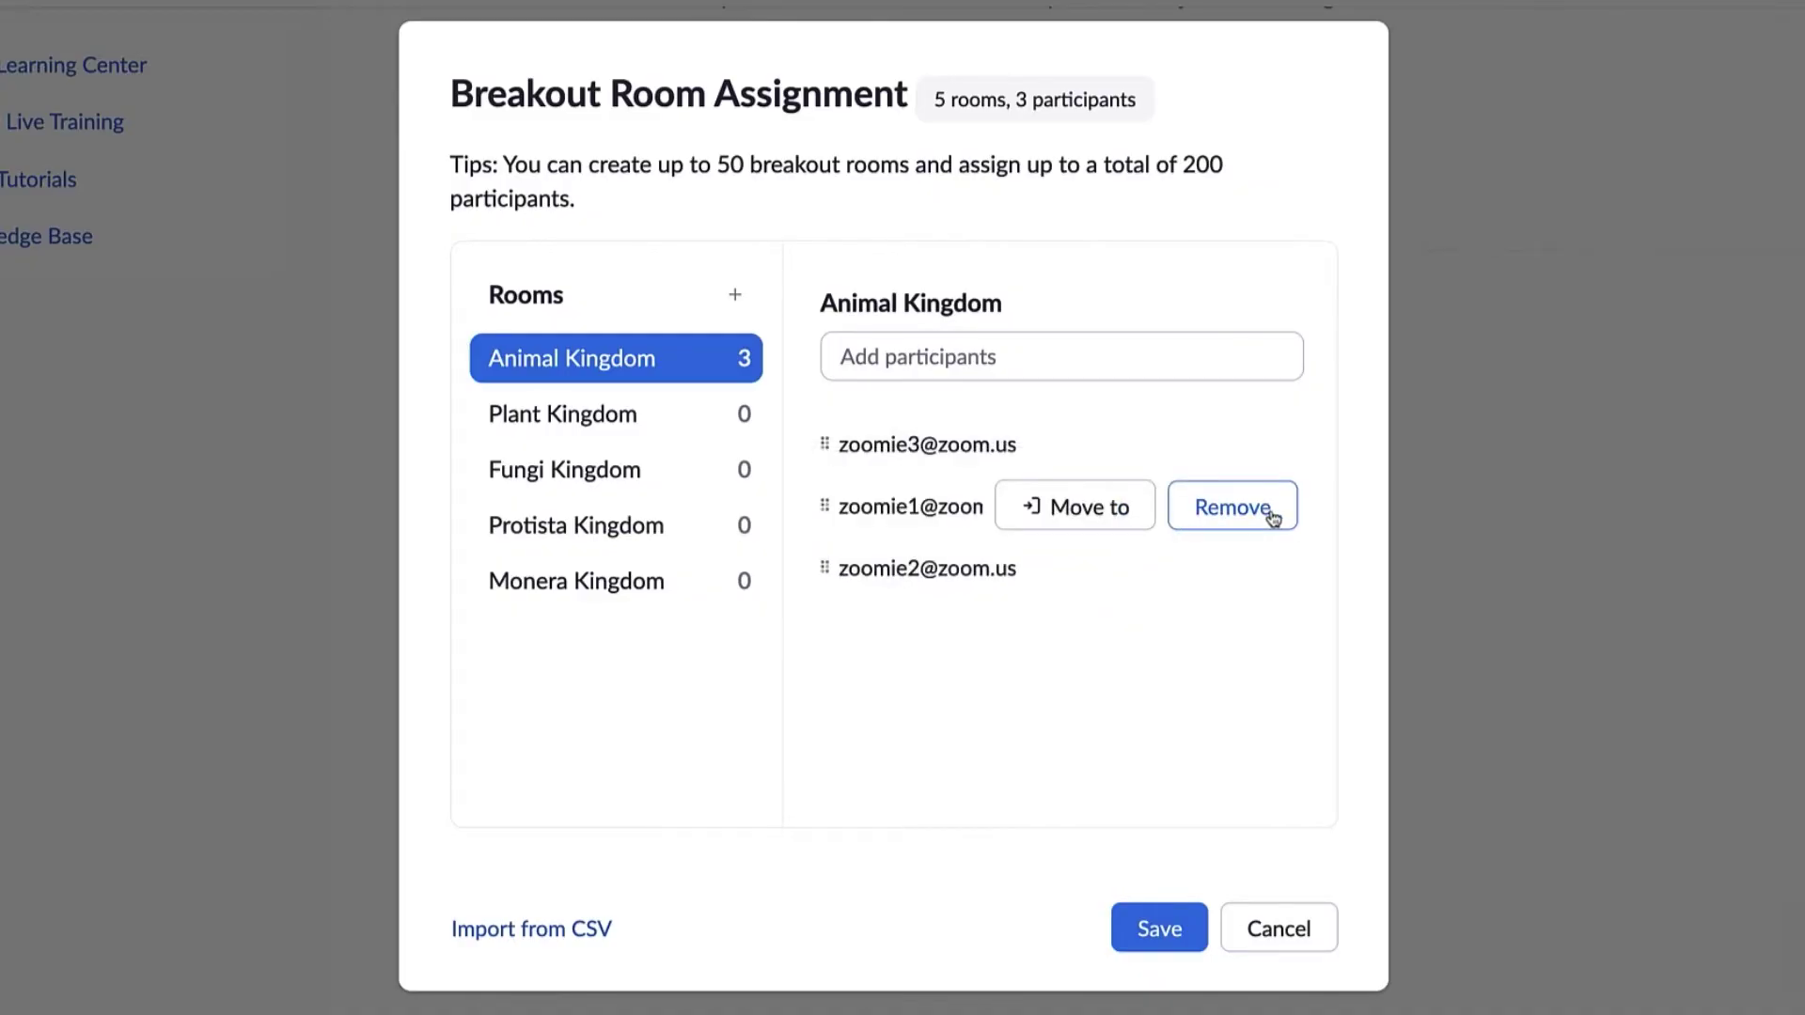
pyautogui.click(745, 585)
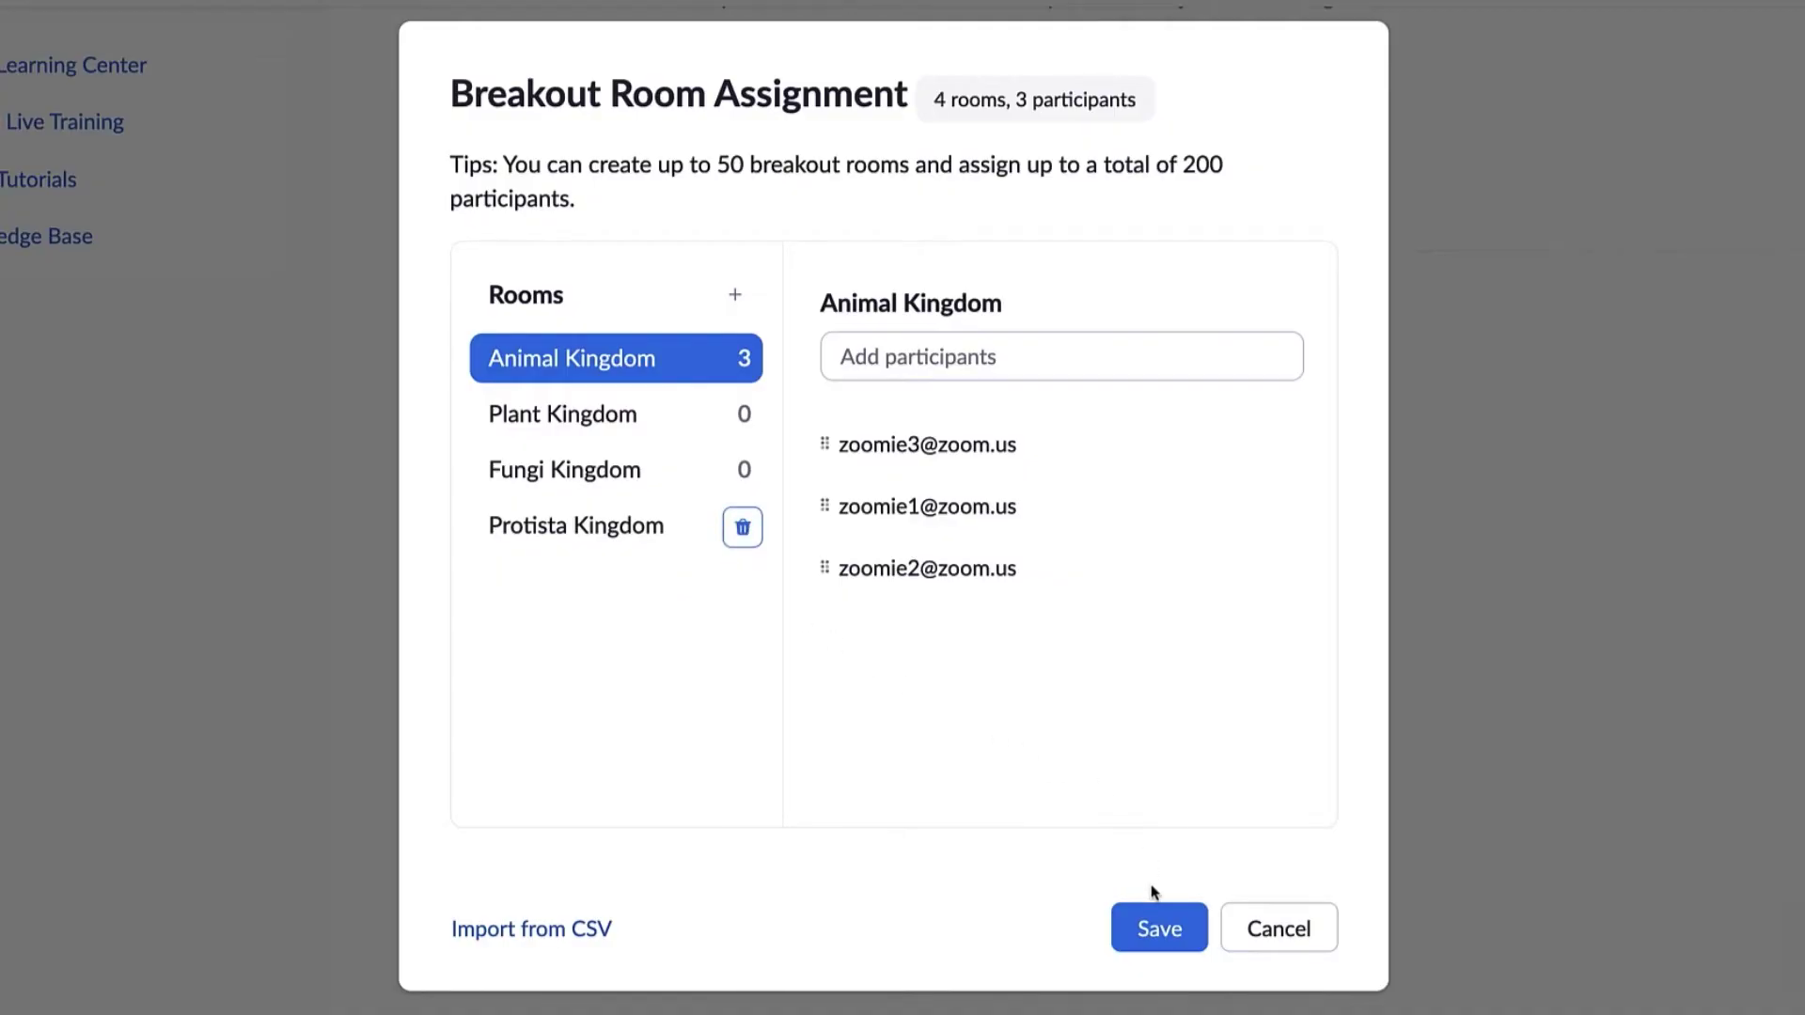
pyautogui.click(1154, 926)
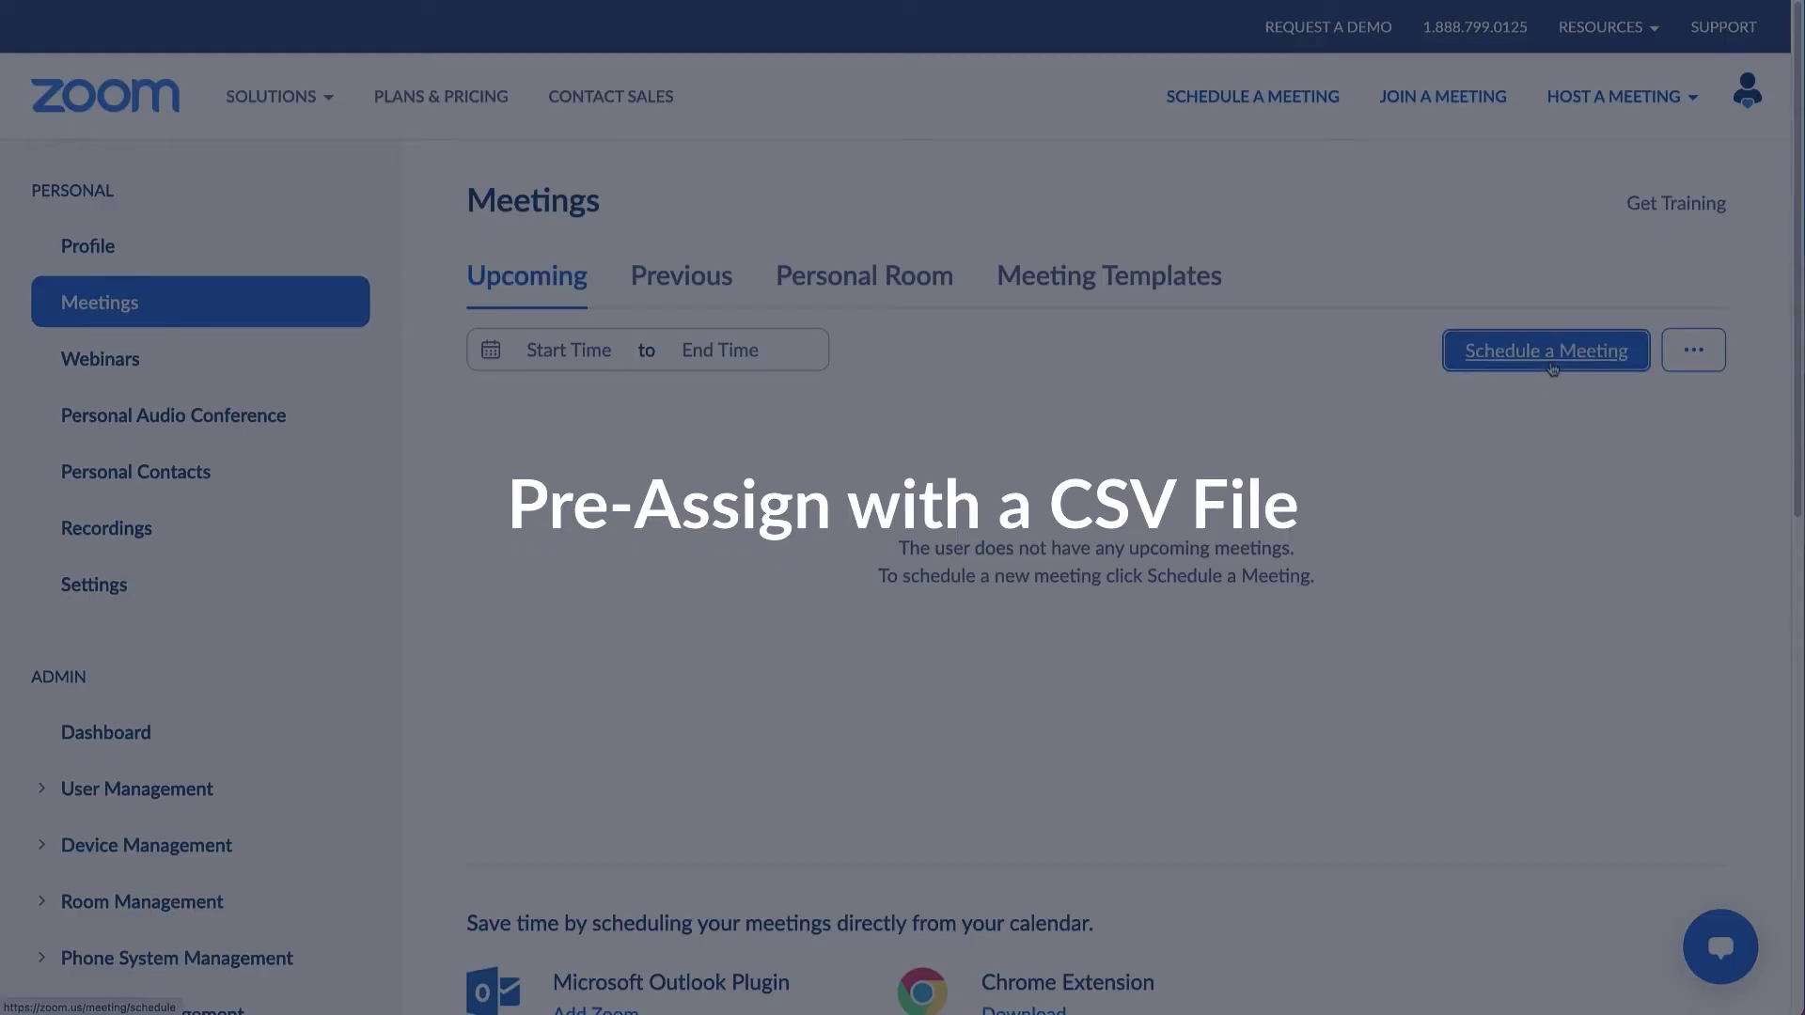
# Schedule another new meeting with Breakout Room pre-assign ticked in its options.
pyautogui.click(1551, 368)
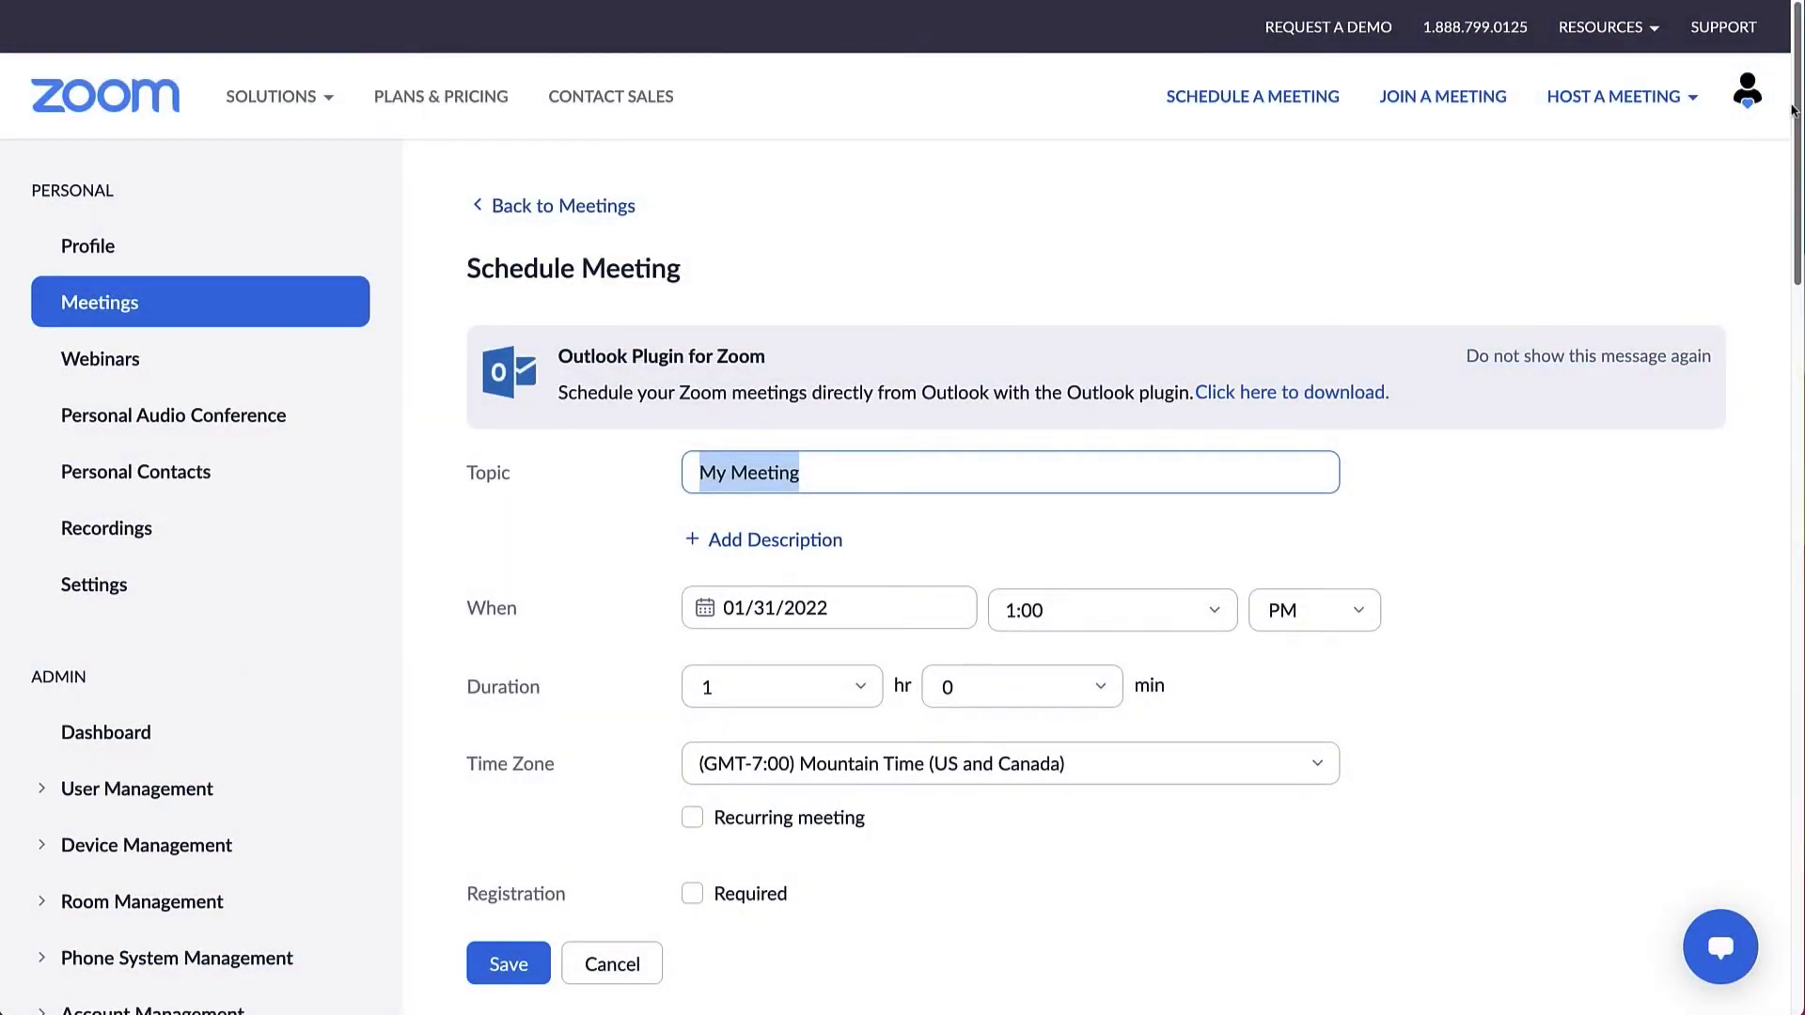
pyautogui.scroll(-12, 1797, 102)
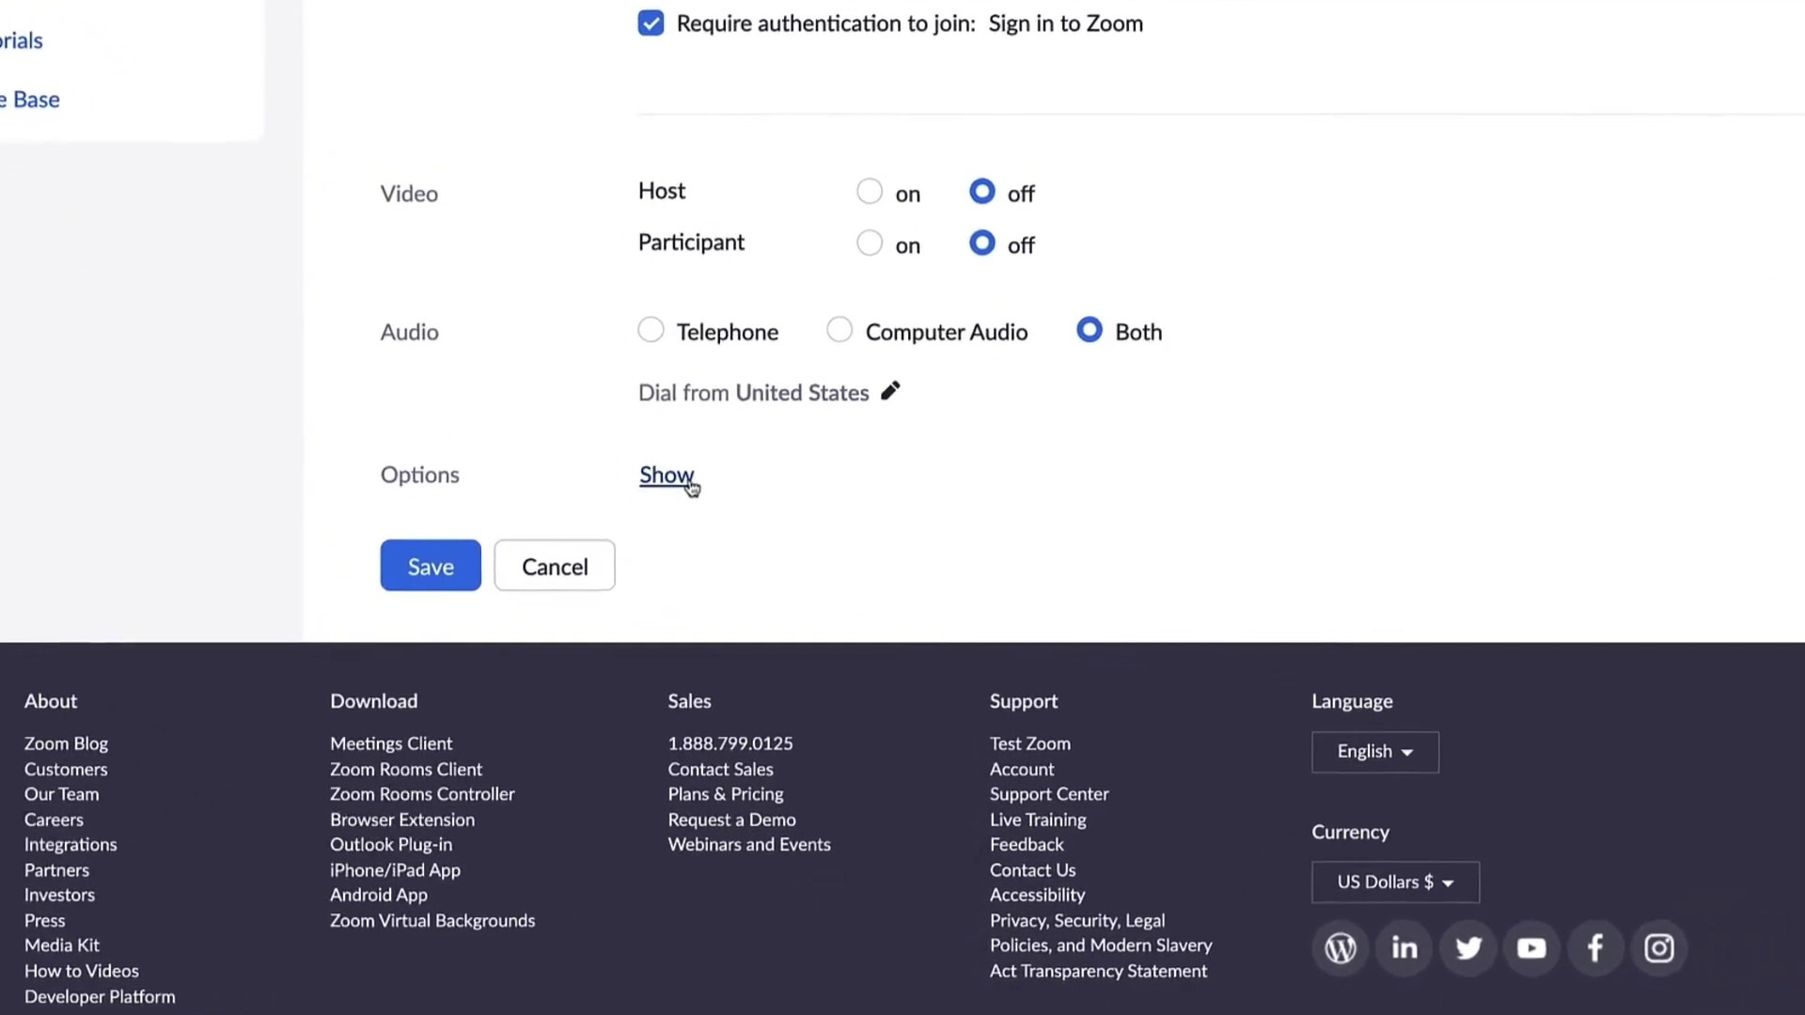
pyautogui.click(714, 567)
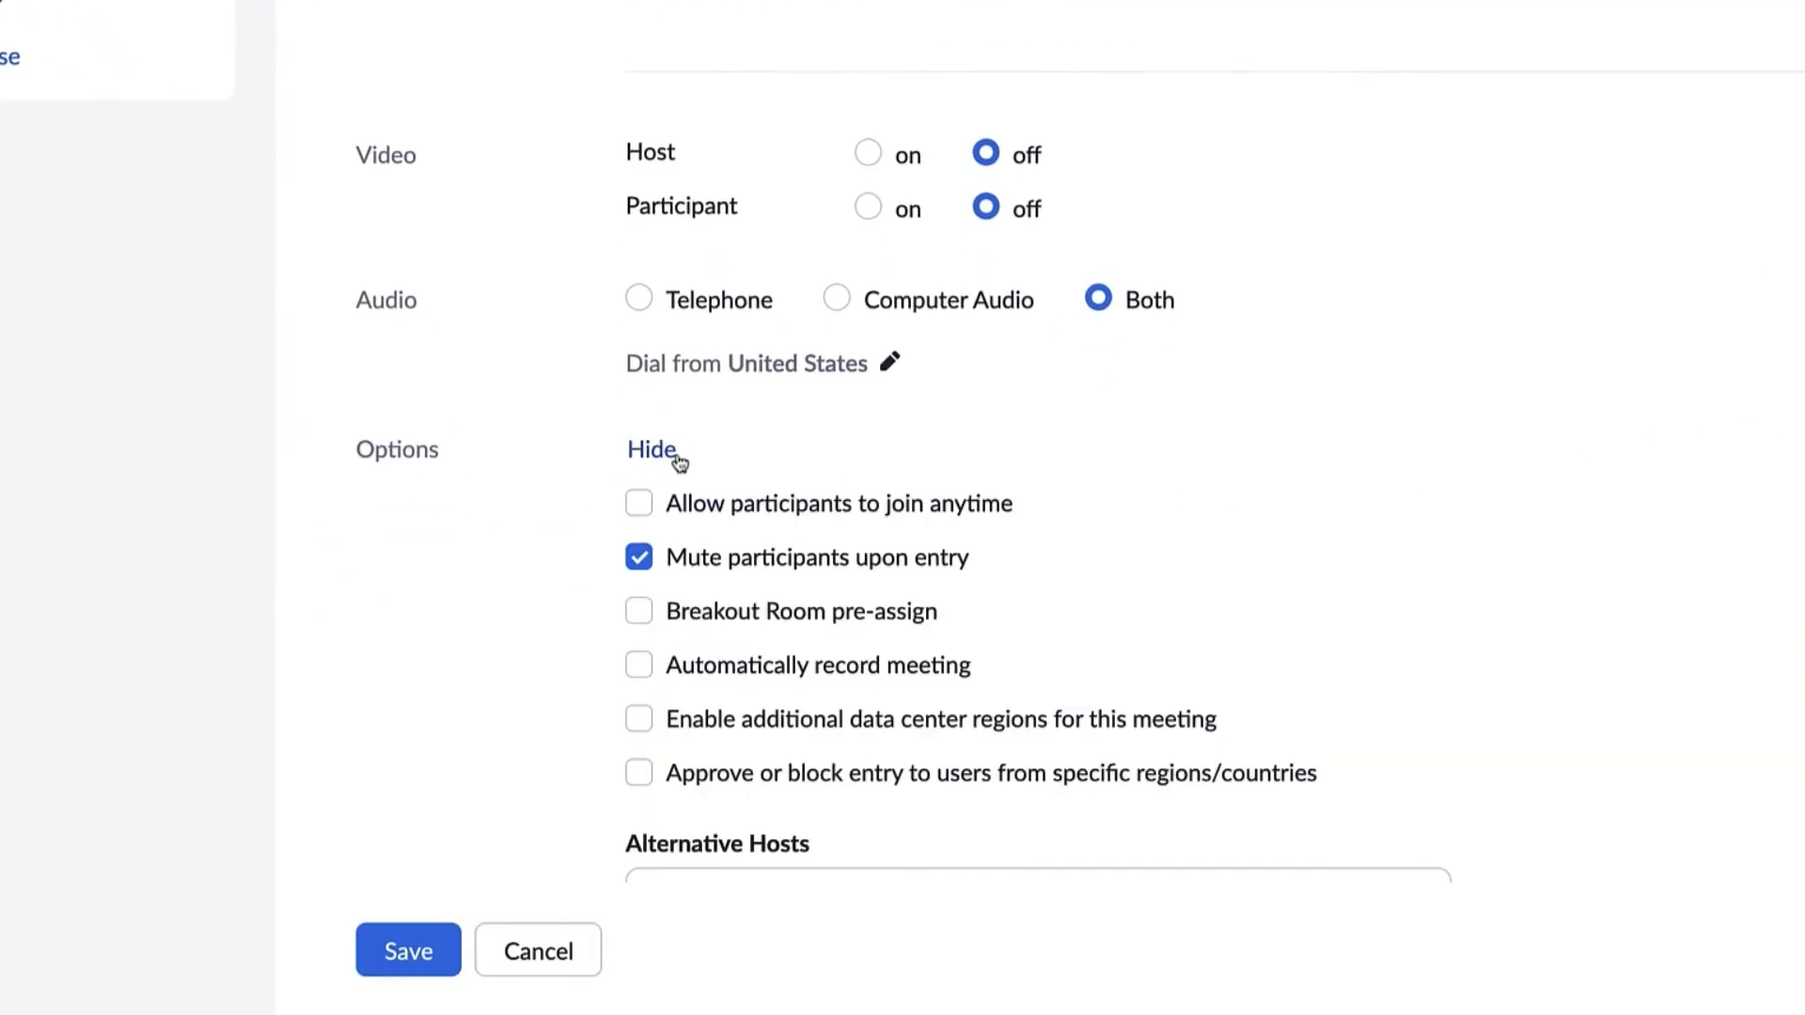
pyautogui.click(641, 613)
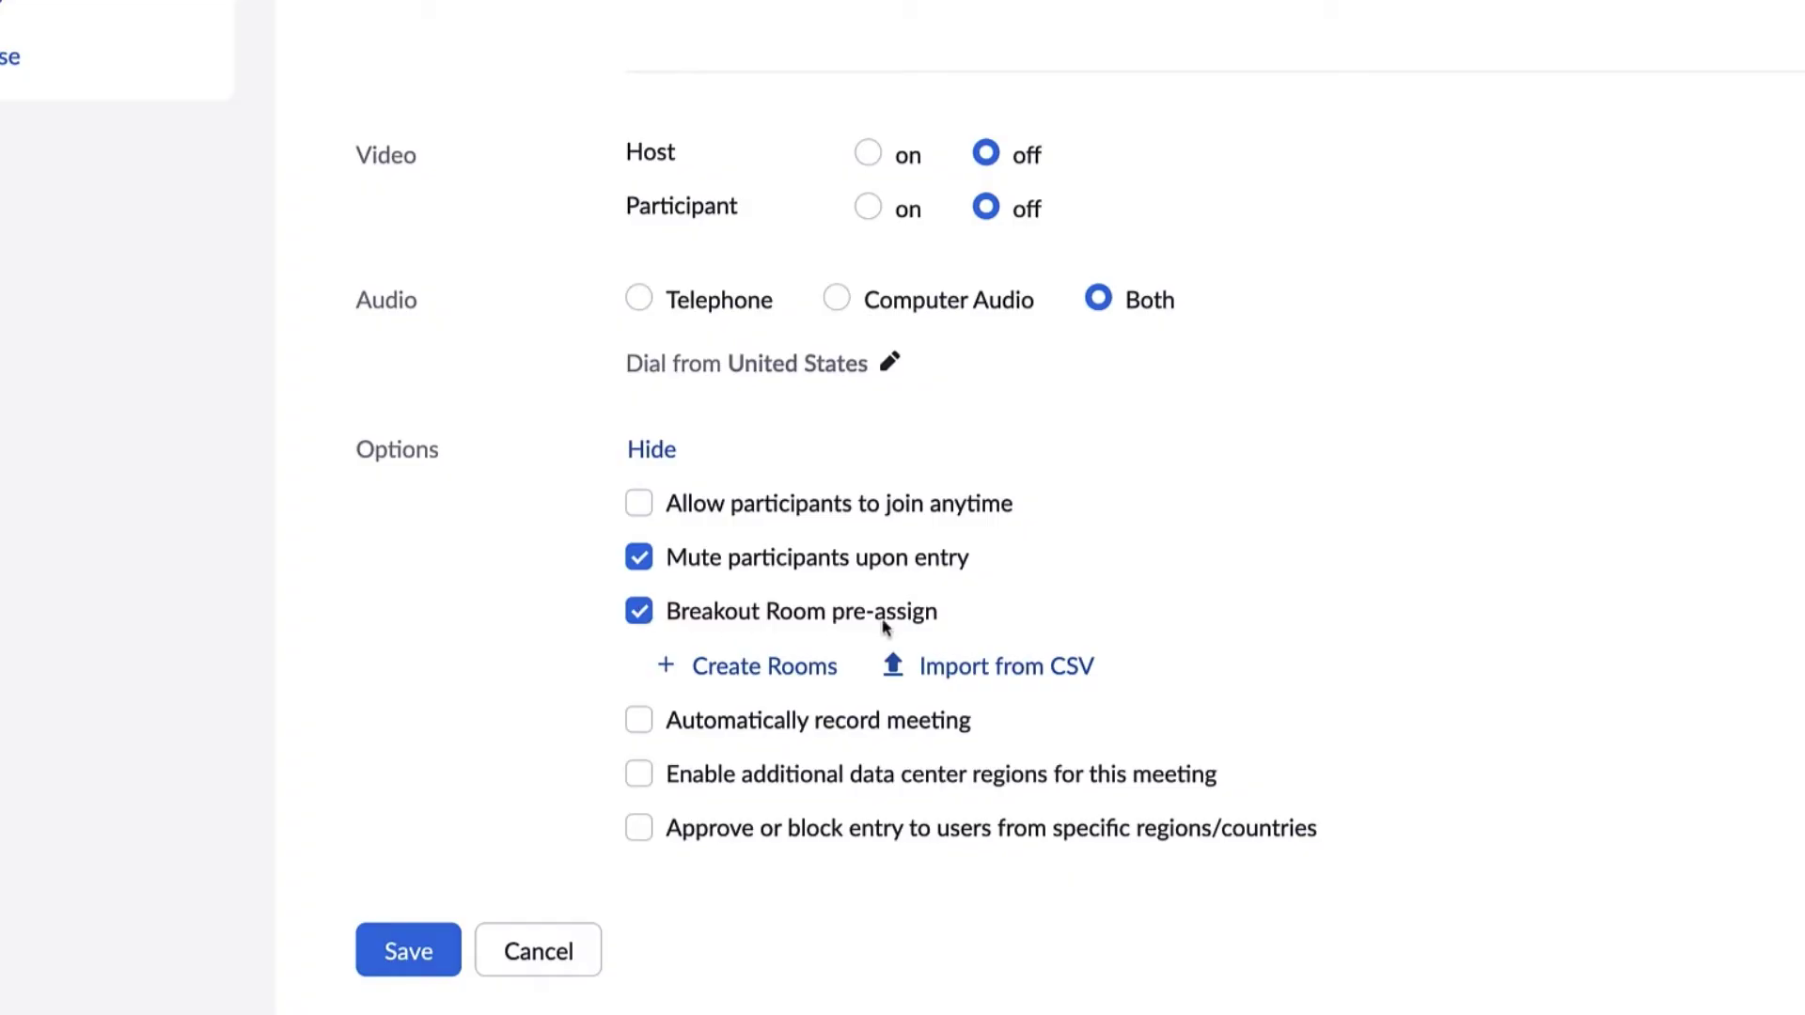
# Open Import from CSV and download the breakout room CSV template.
pyautogui.click(928, 683)
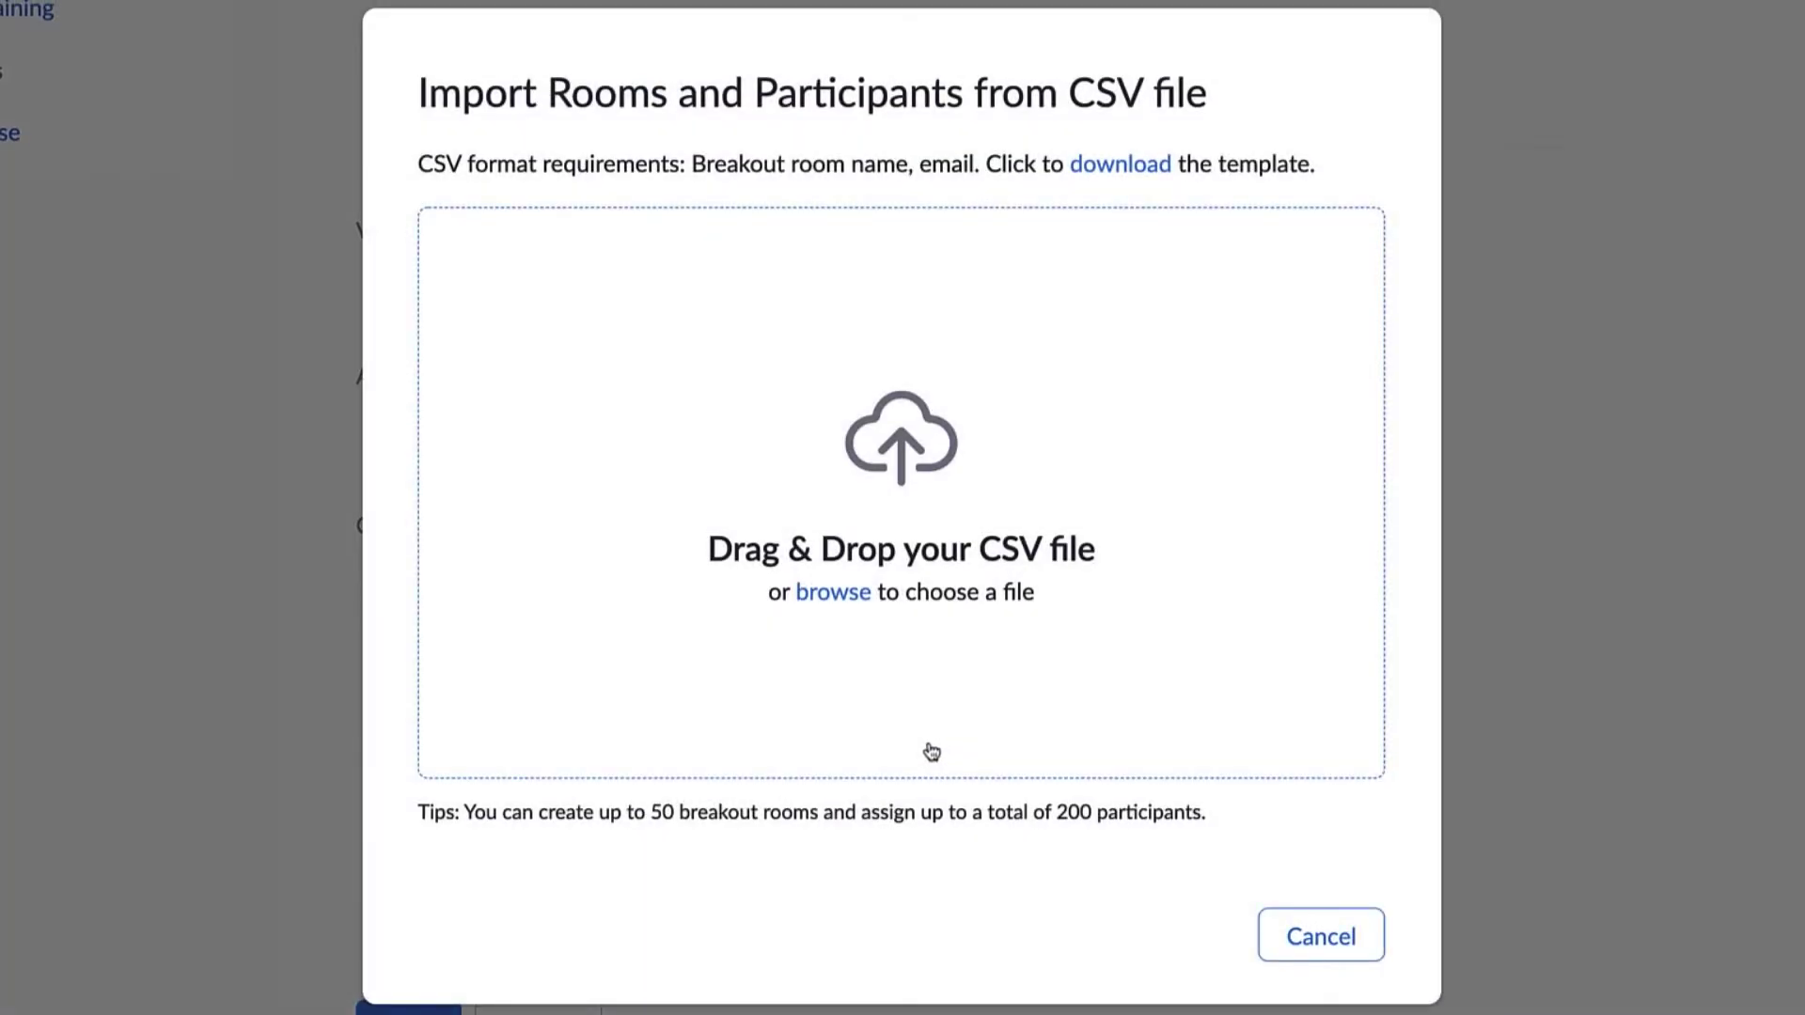
pyautogui.click(825, 602)
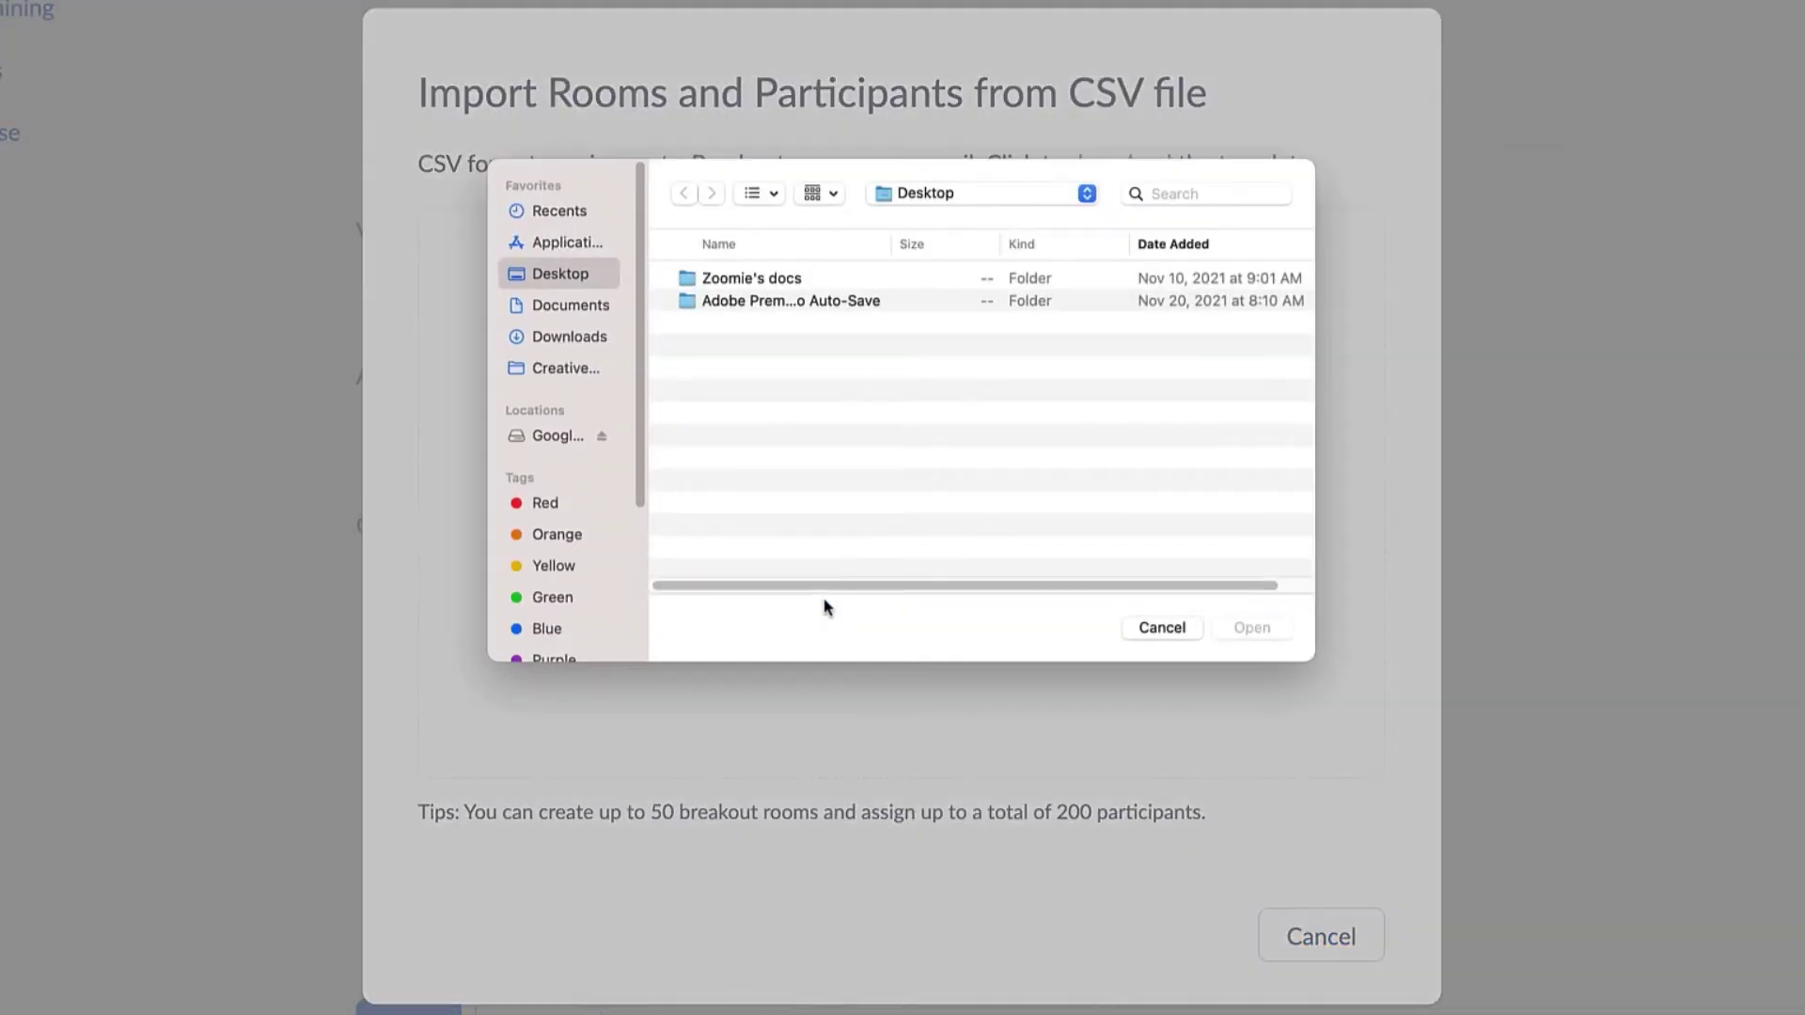
pyautogui.click(1156, 628)
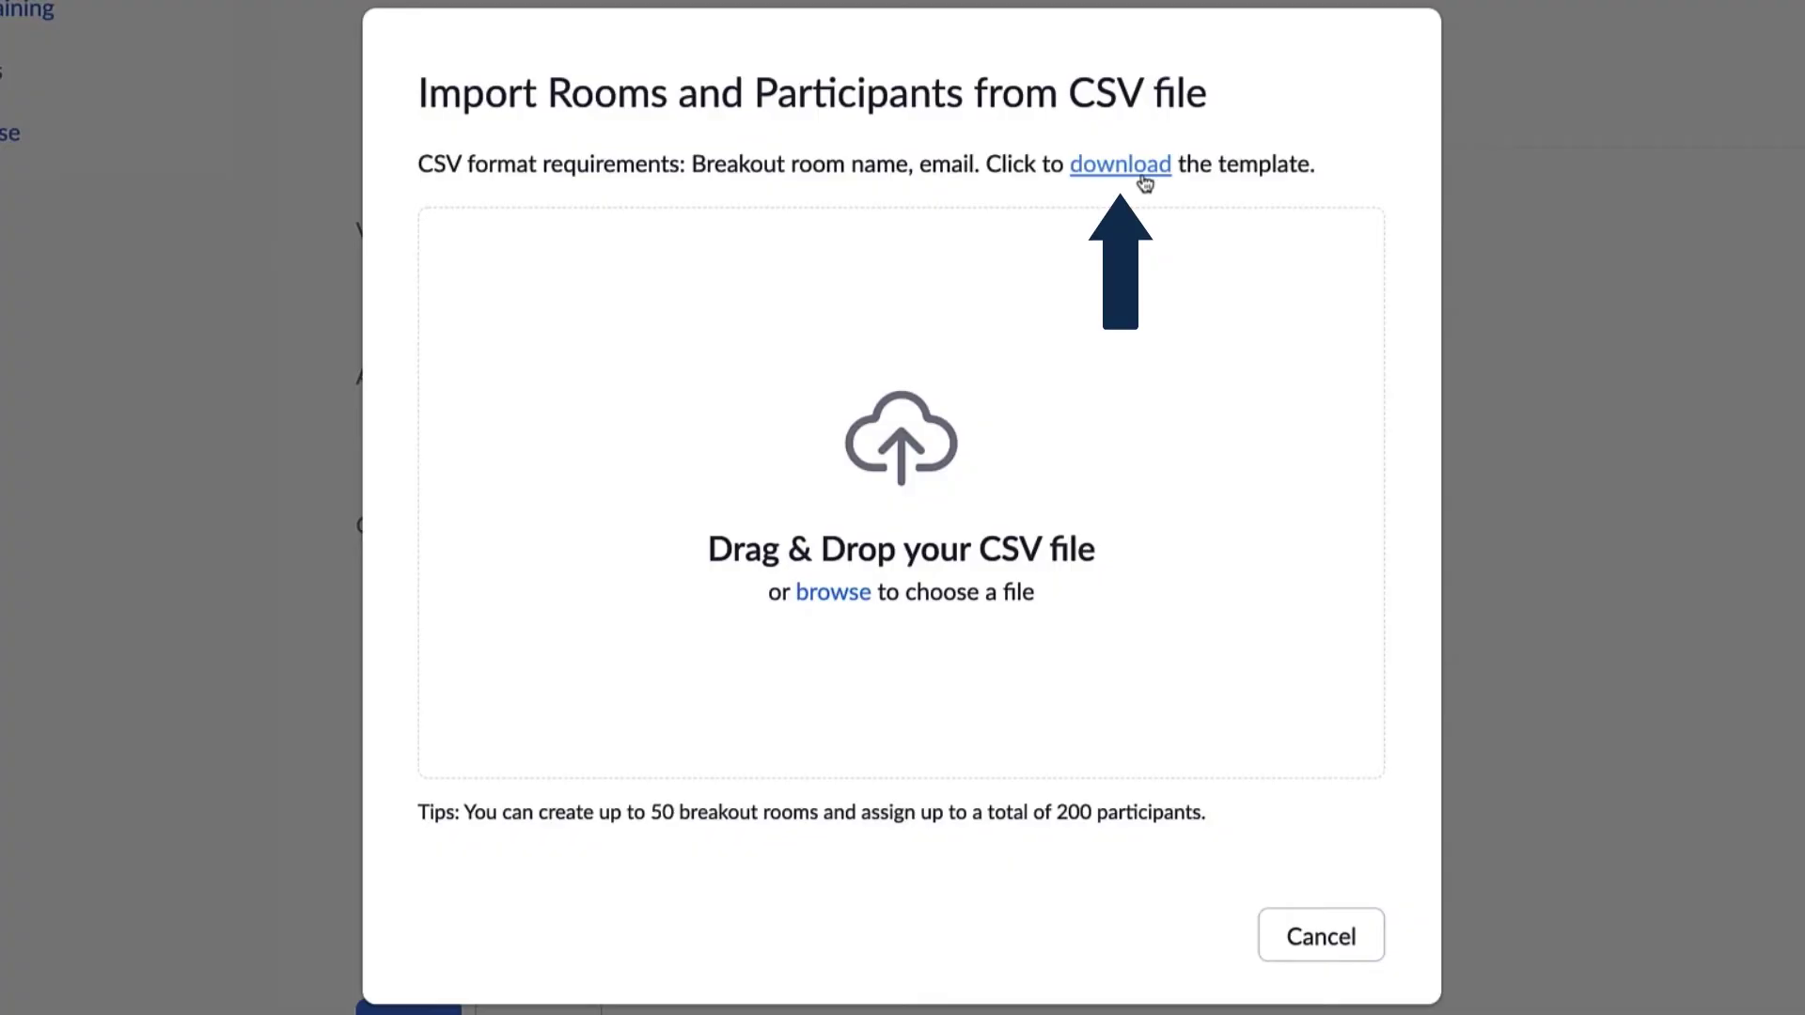
pyautogui.click(1144, 178)
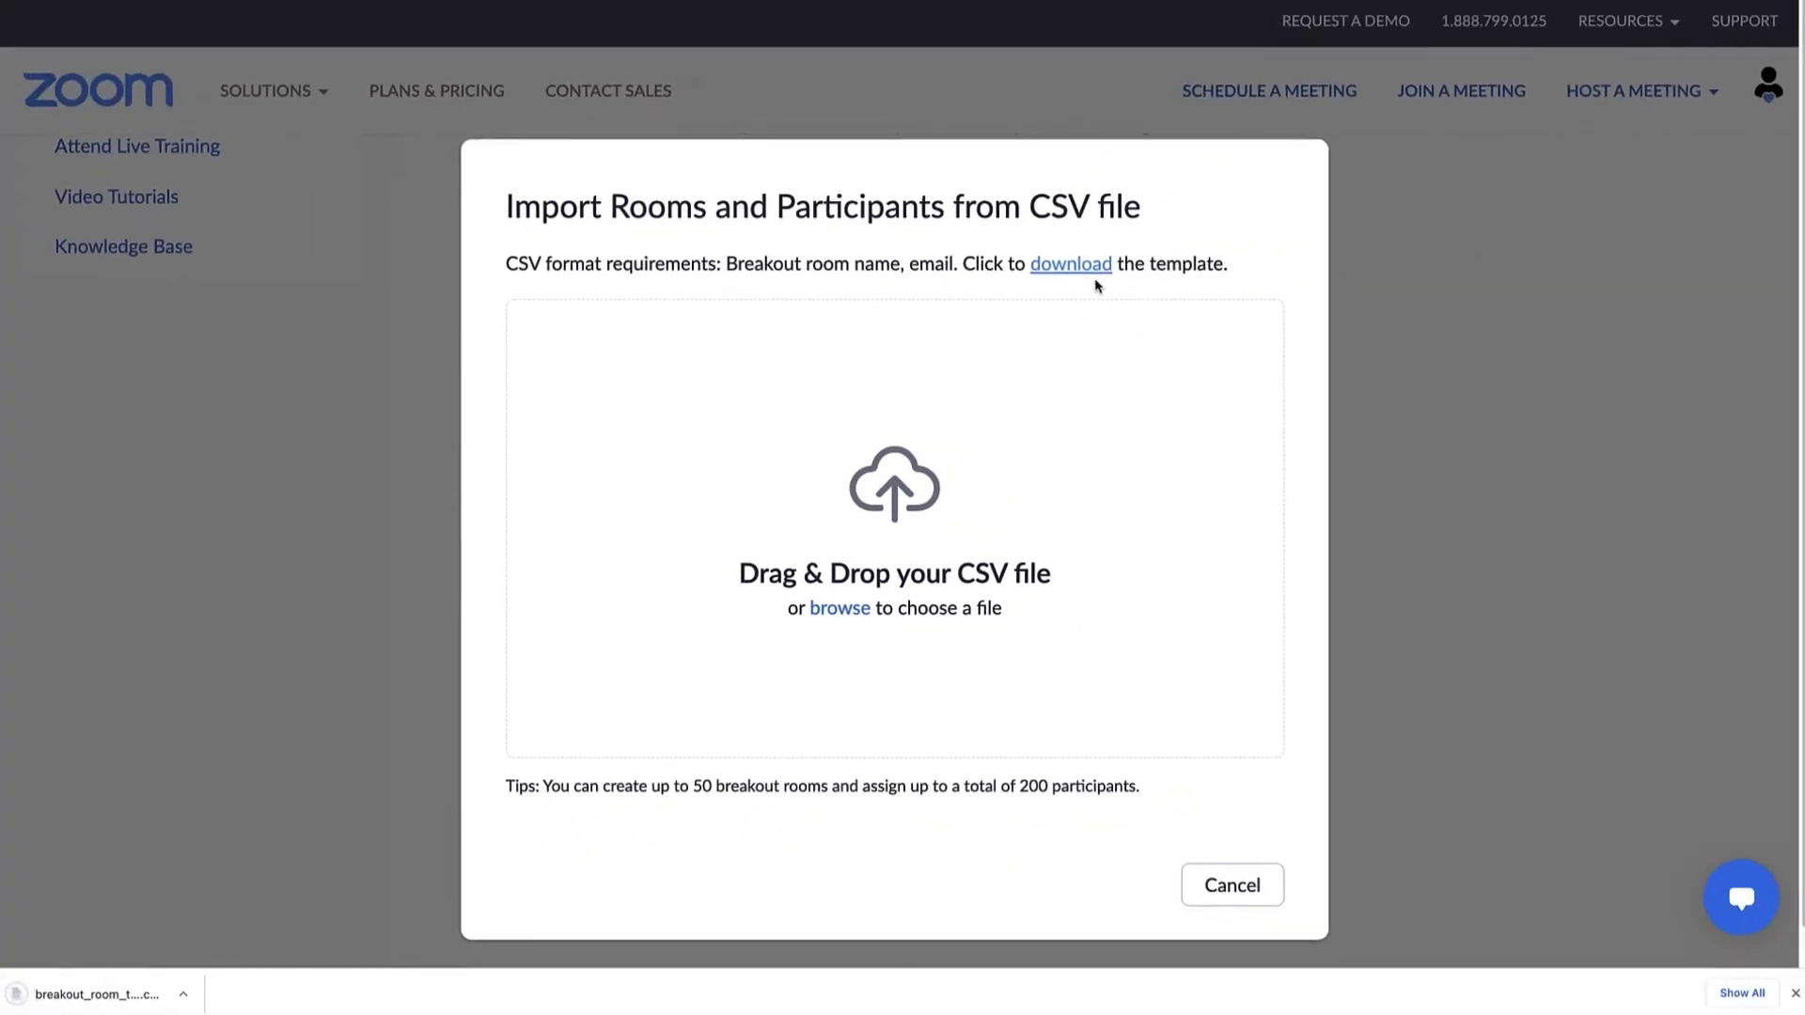
# Fill the CSV template with Animal Kingdom in A2:A3 and participant e-mails in column B, then save.
pyautogui.click(117, 991)
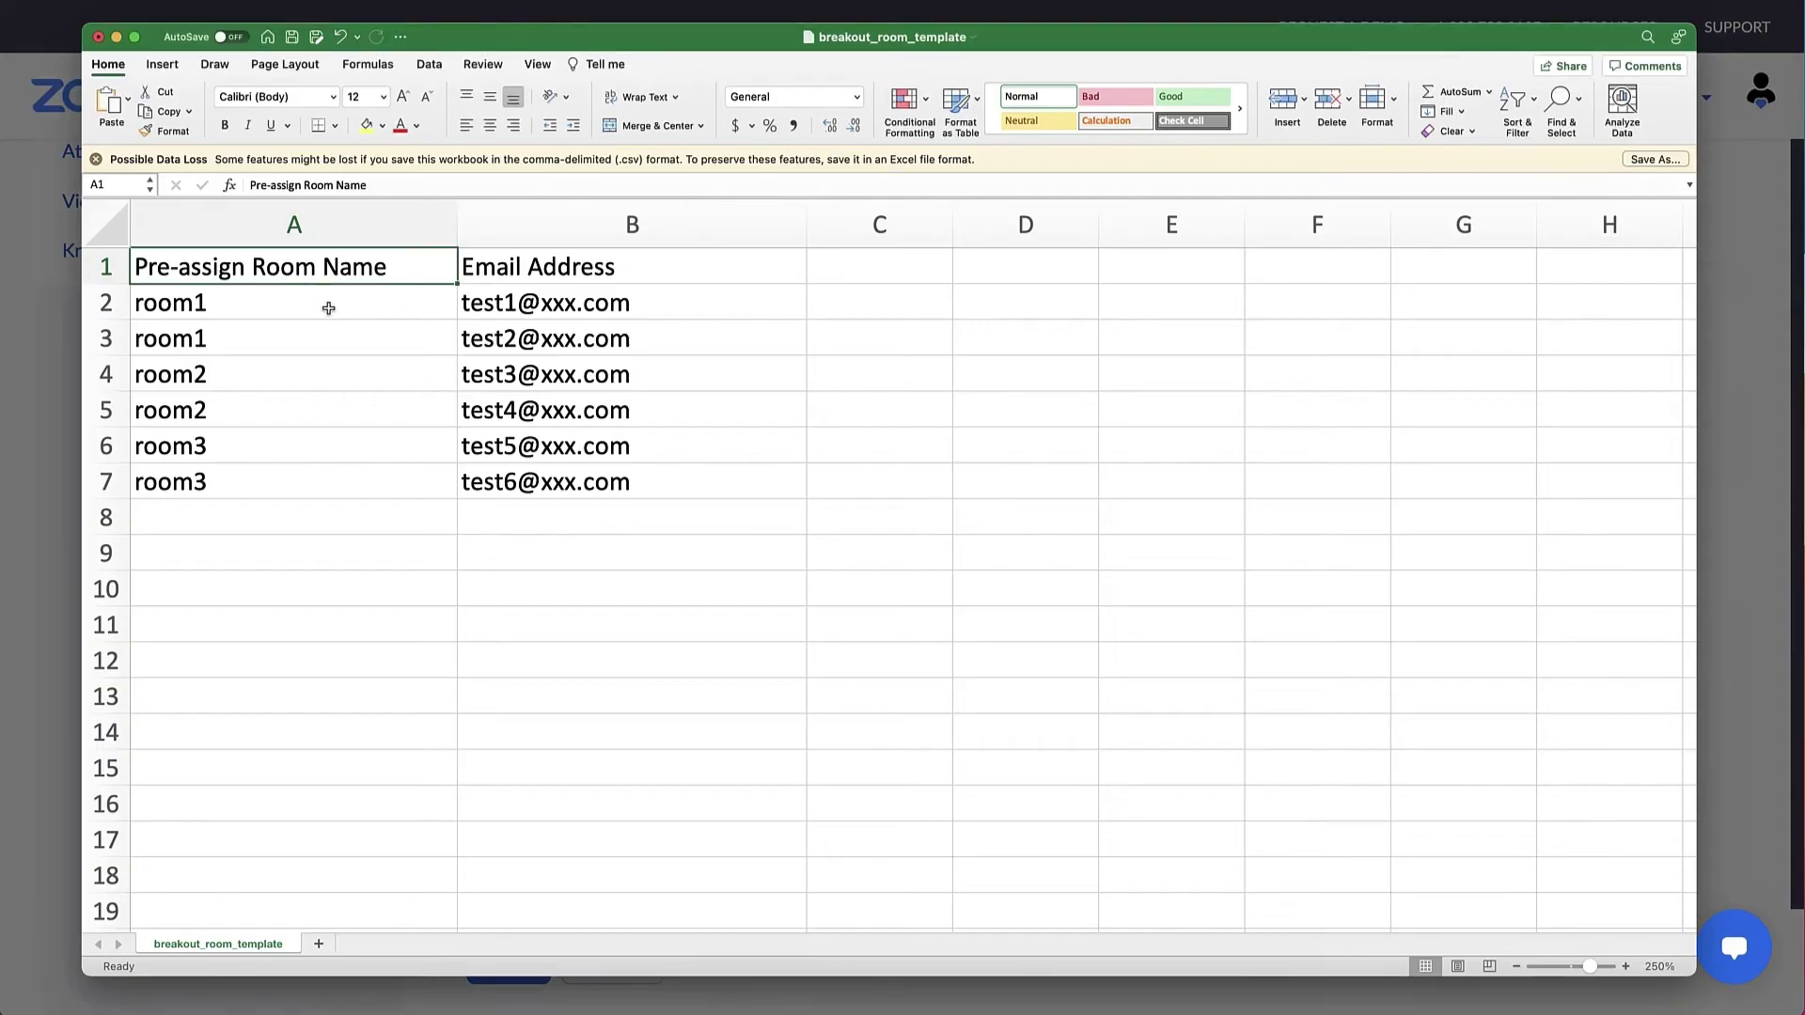
pyautogui.click(328, 309)
pyautogui.write('Animal K')
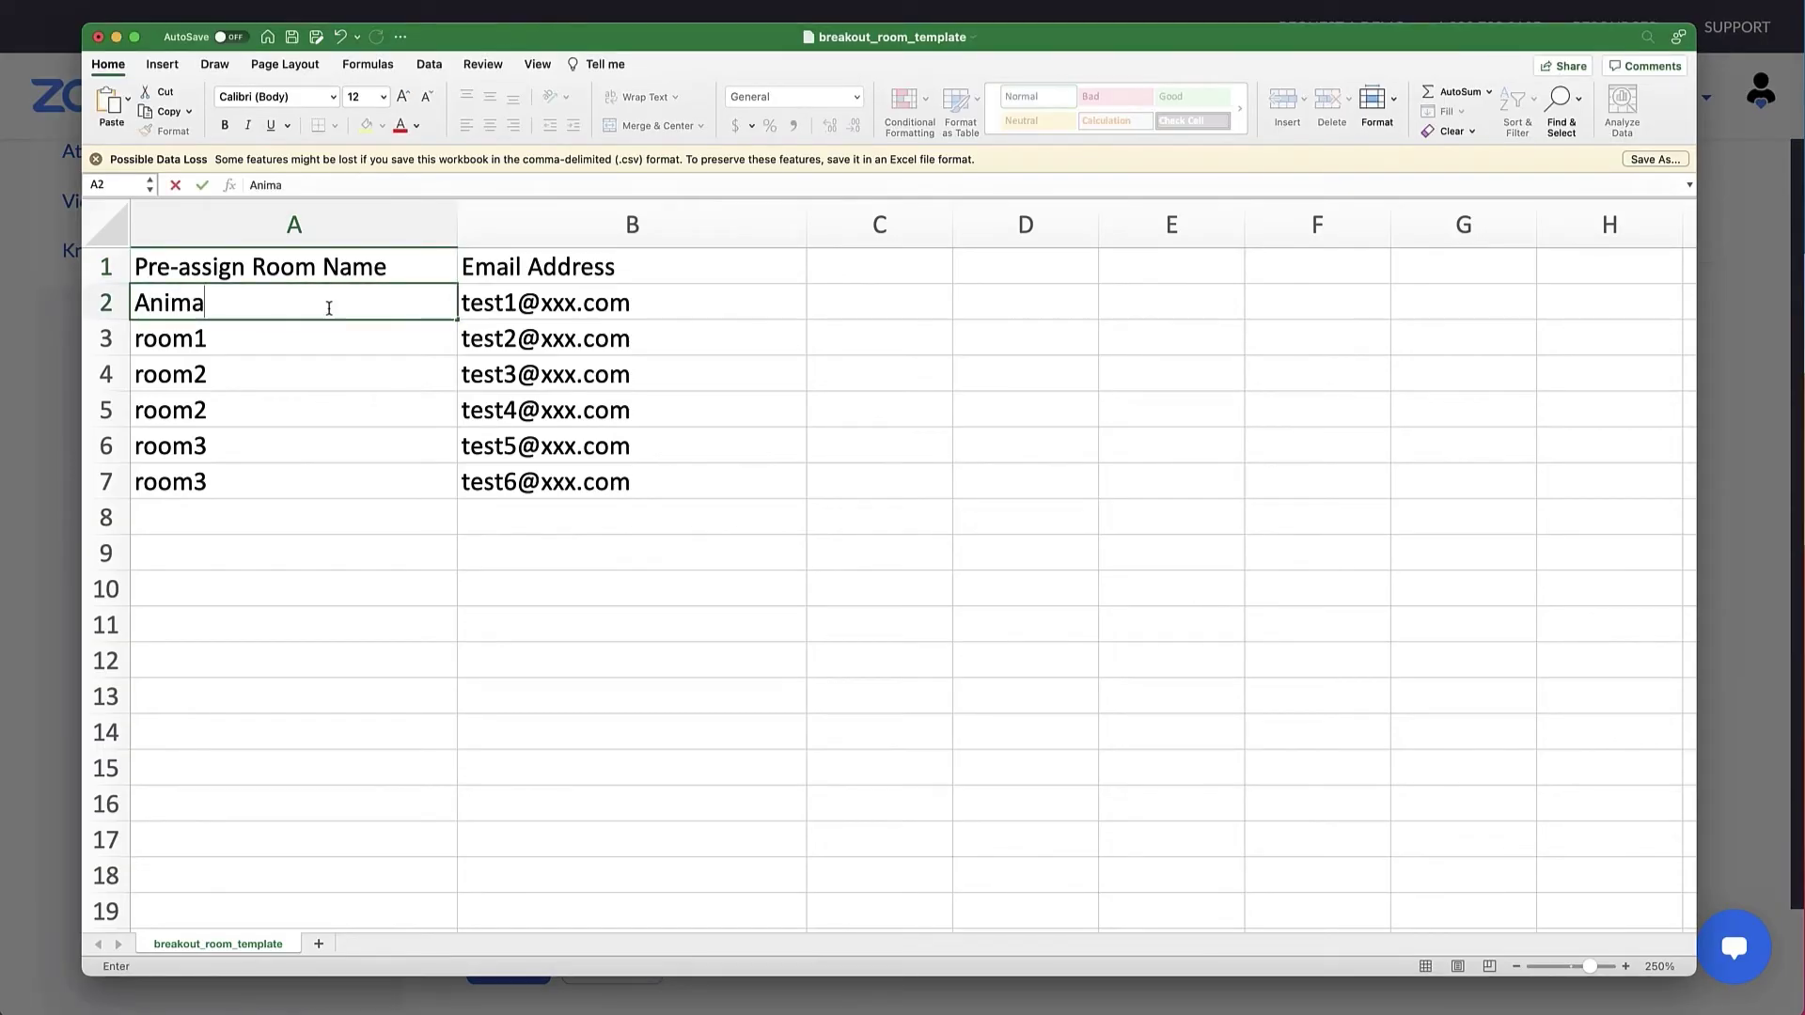
pyautogui.write('ingdom')
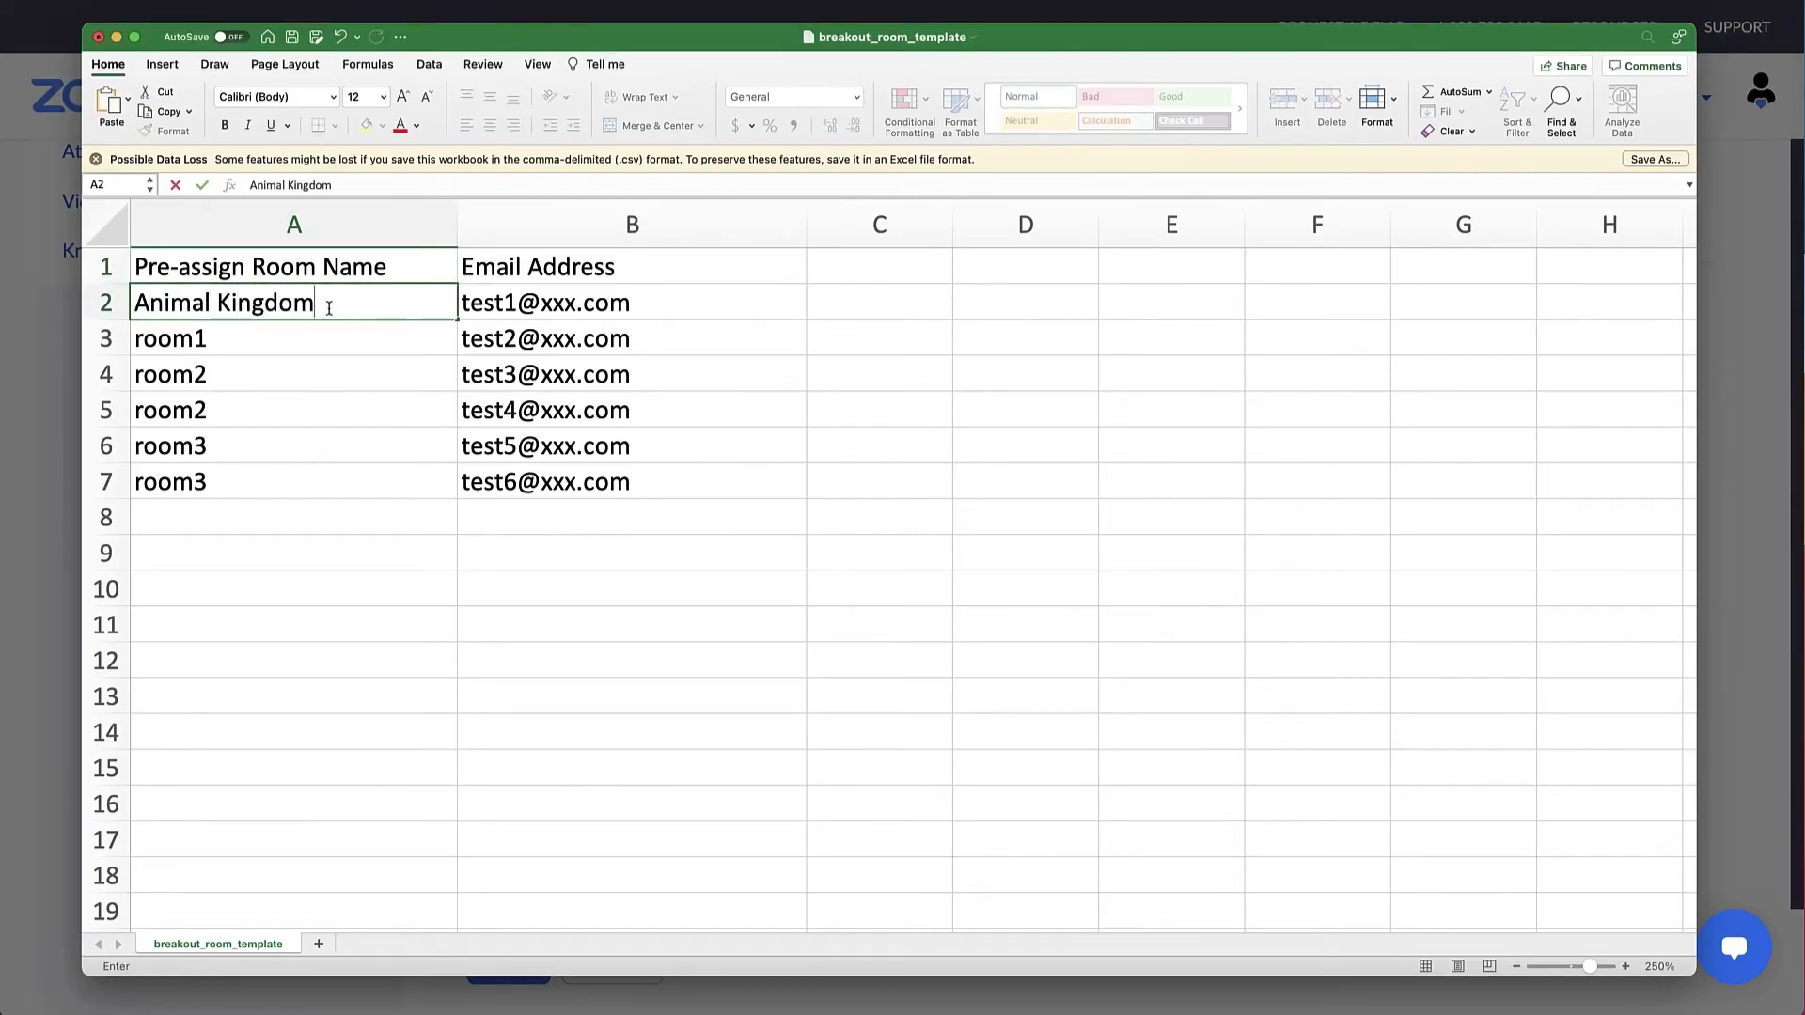
pyautogui.click(674, 307)
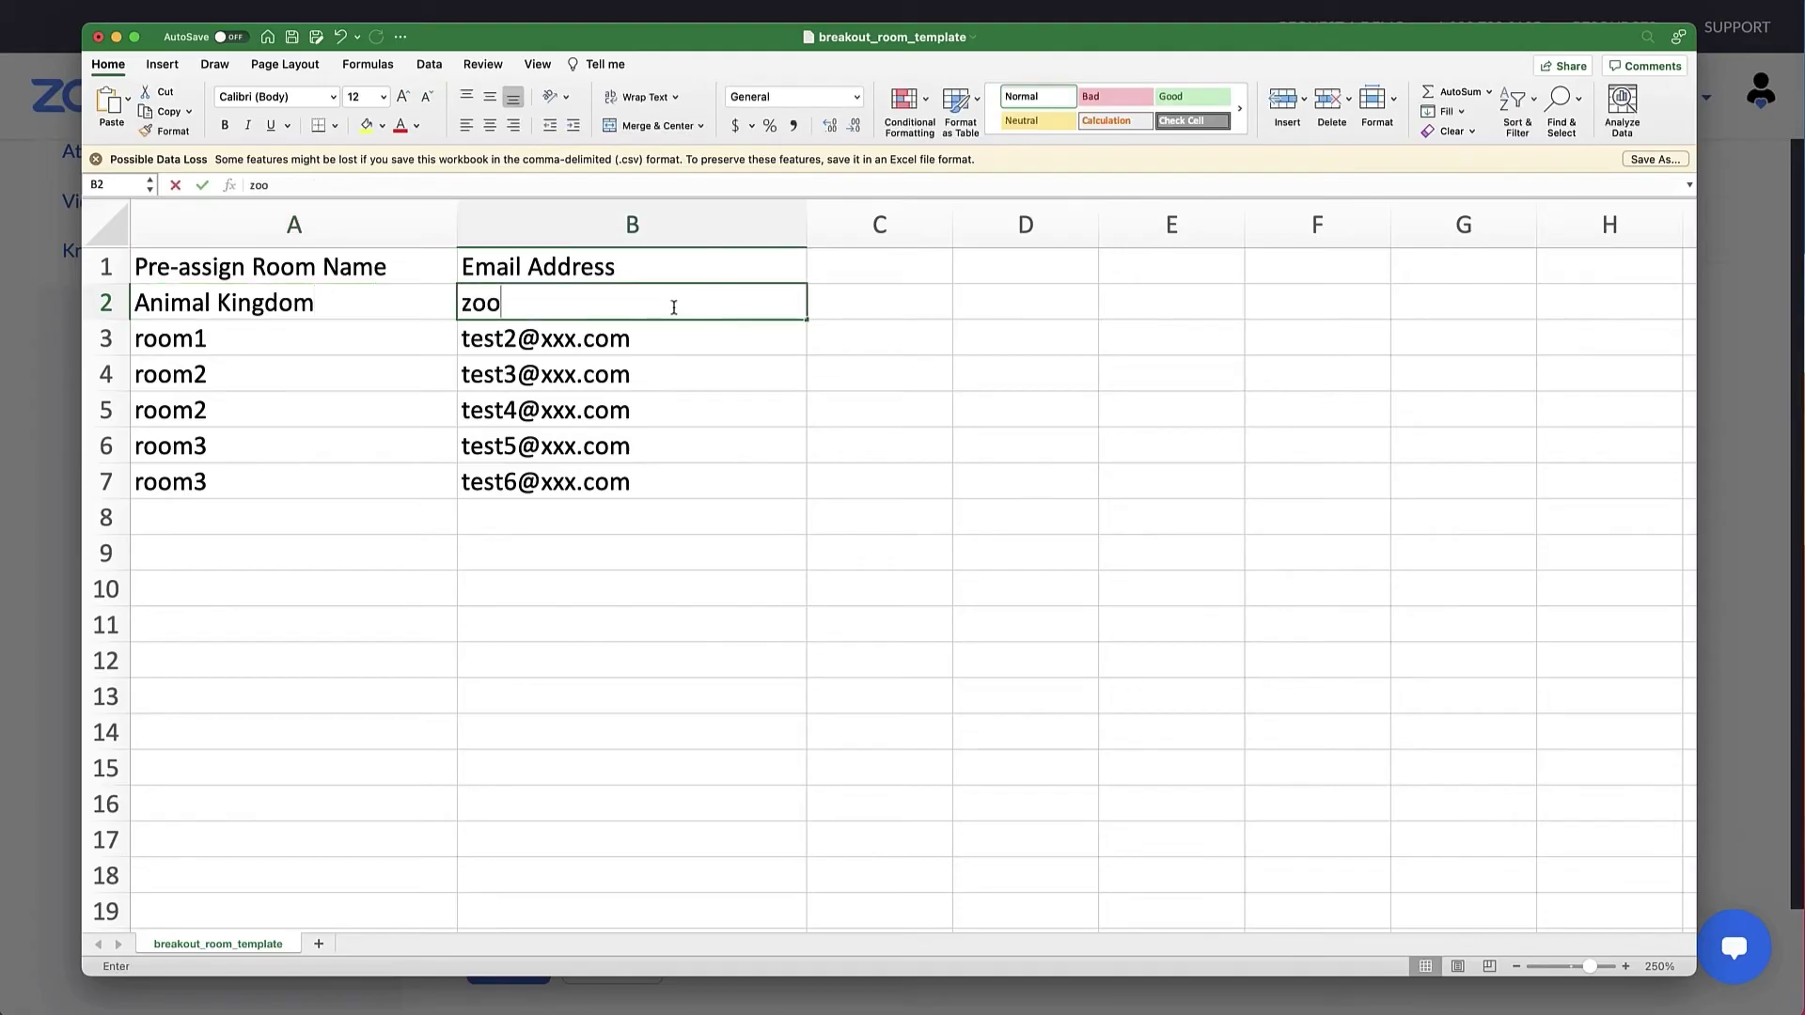
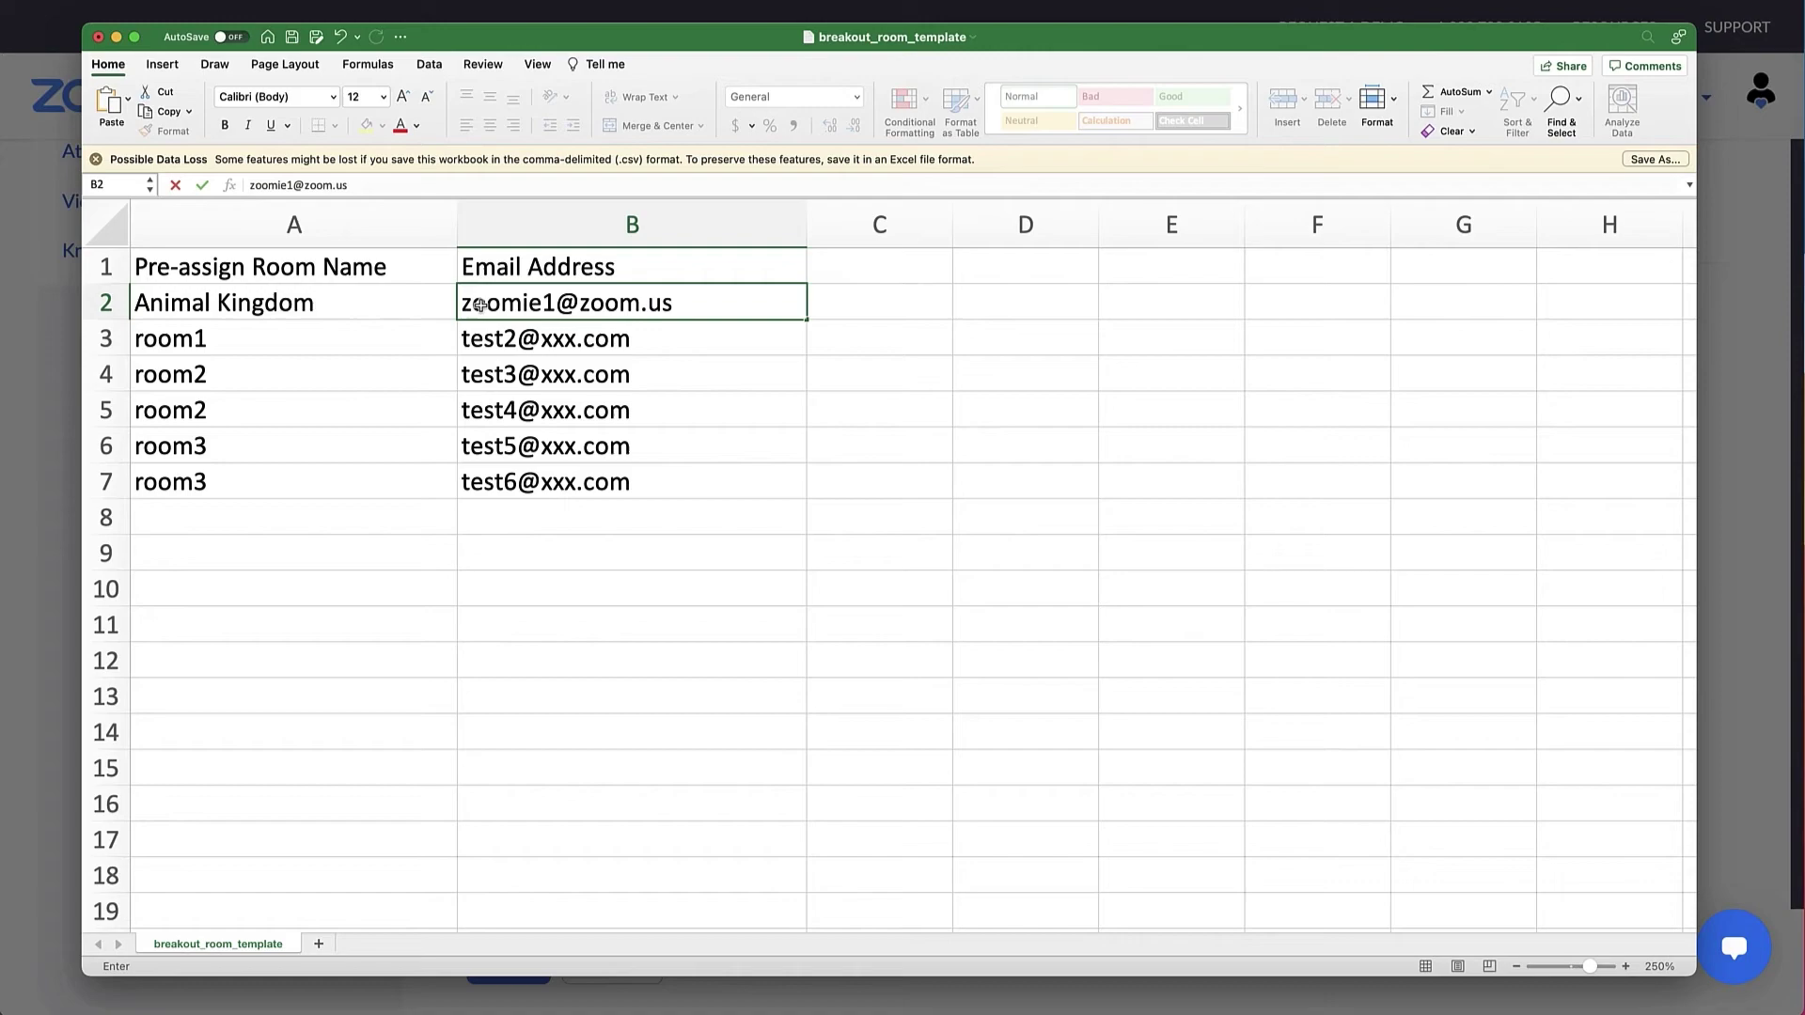
pyautogui.click(364, 299)
pyautogui.moveTo(456, 320); pyautogui.dragTo(457, 352)
pyautogui.click(543, 340)
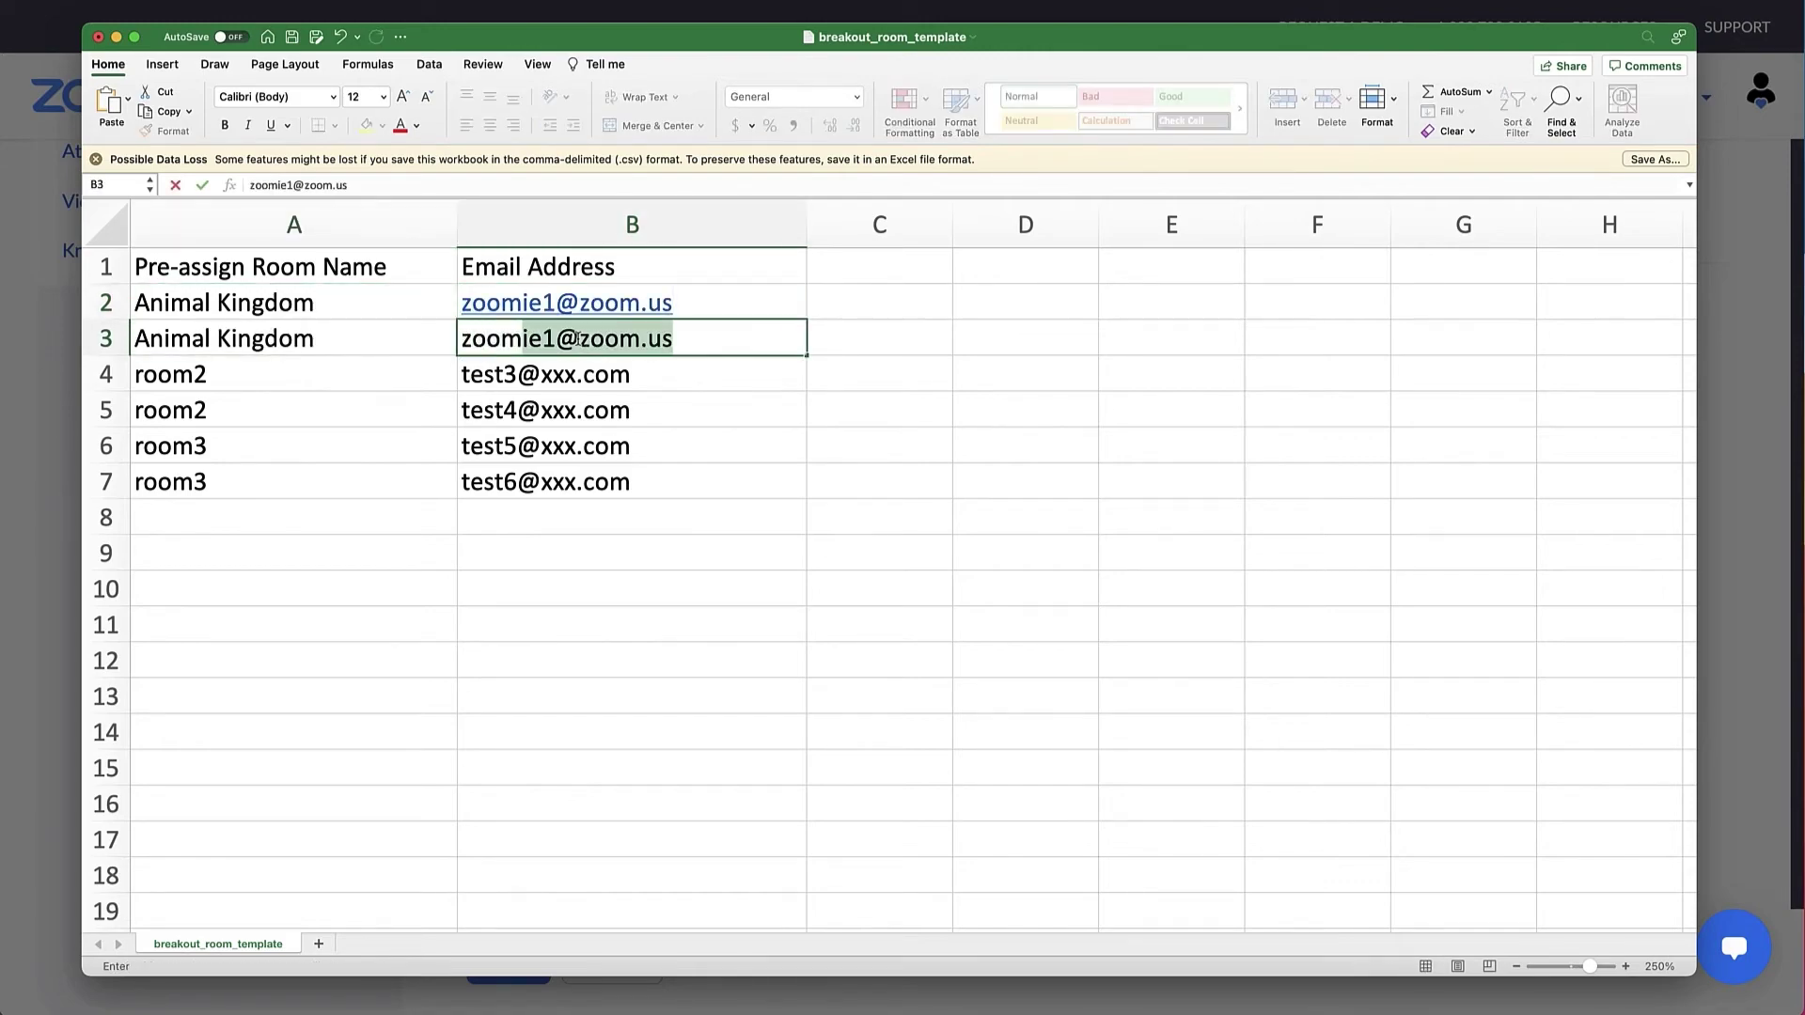
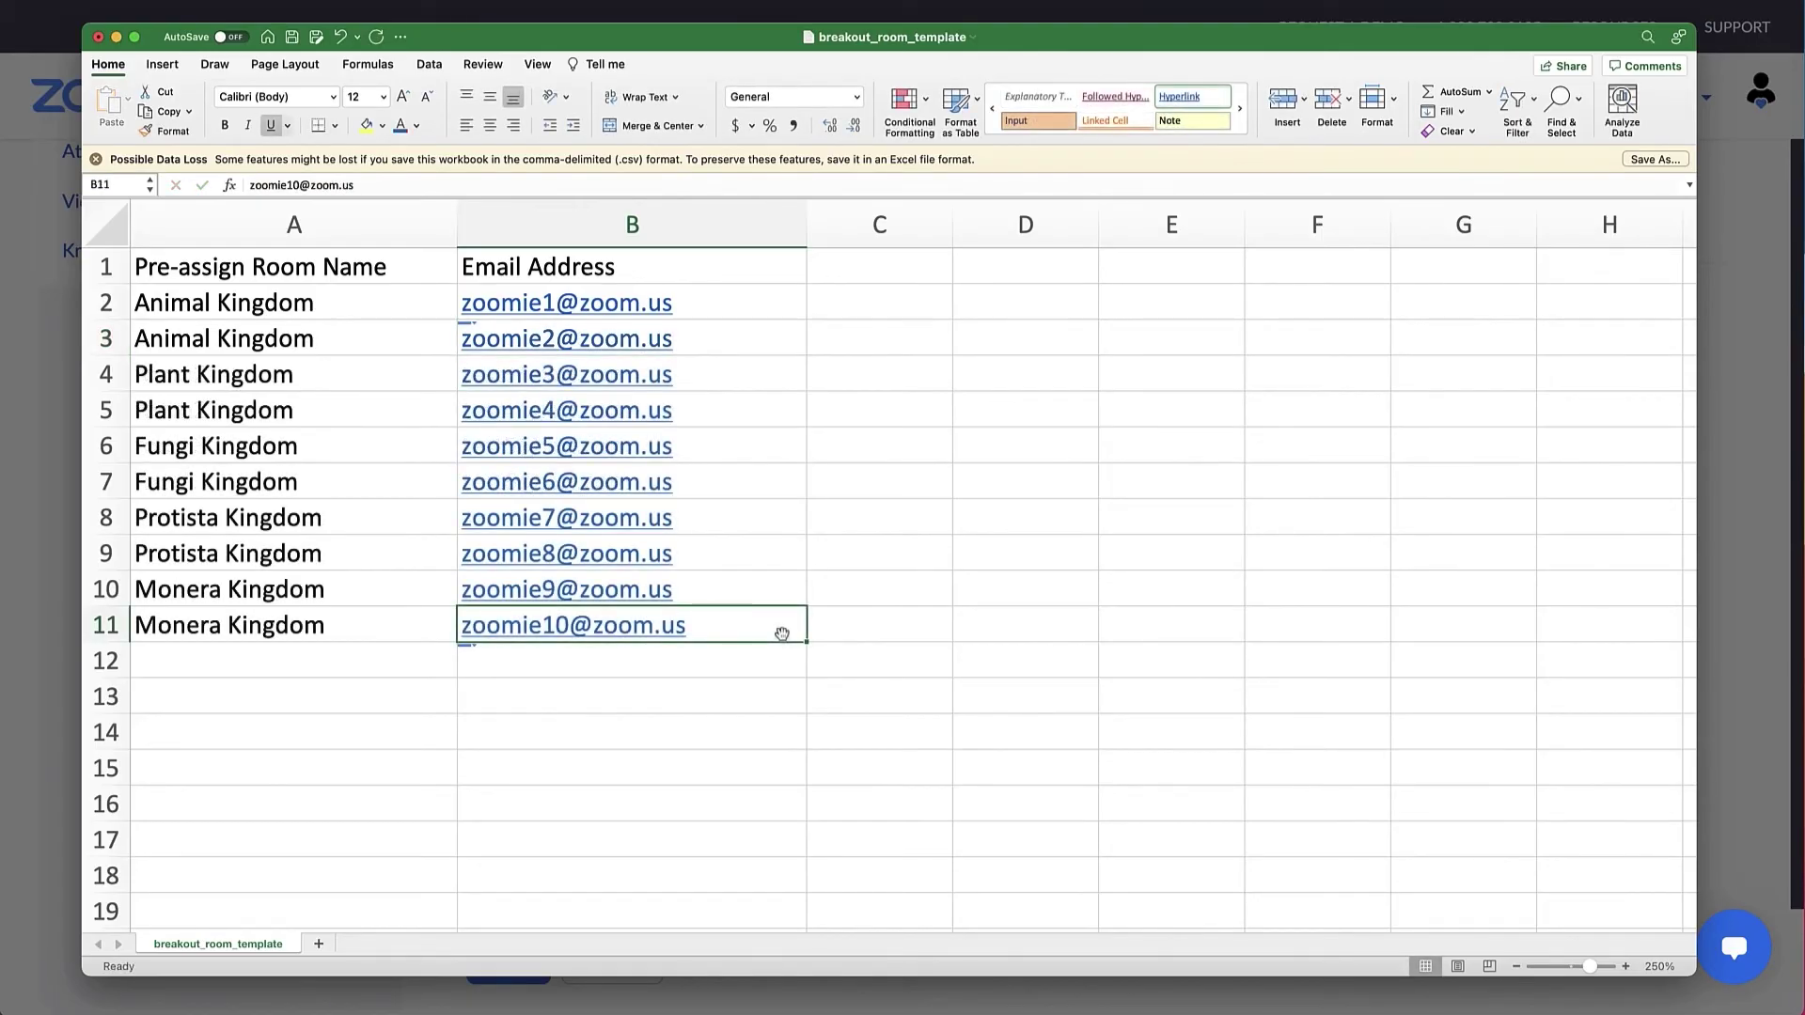
pyautogui.click(291, 37)
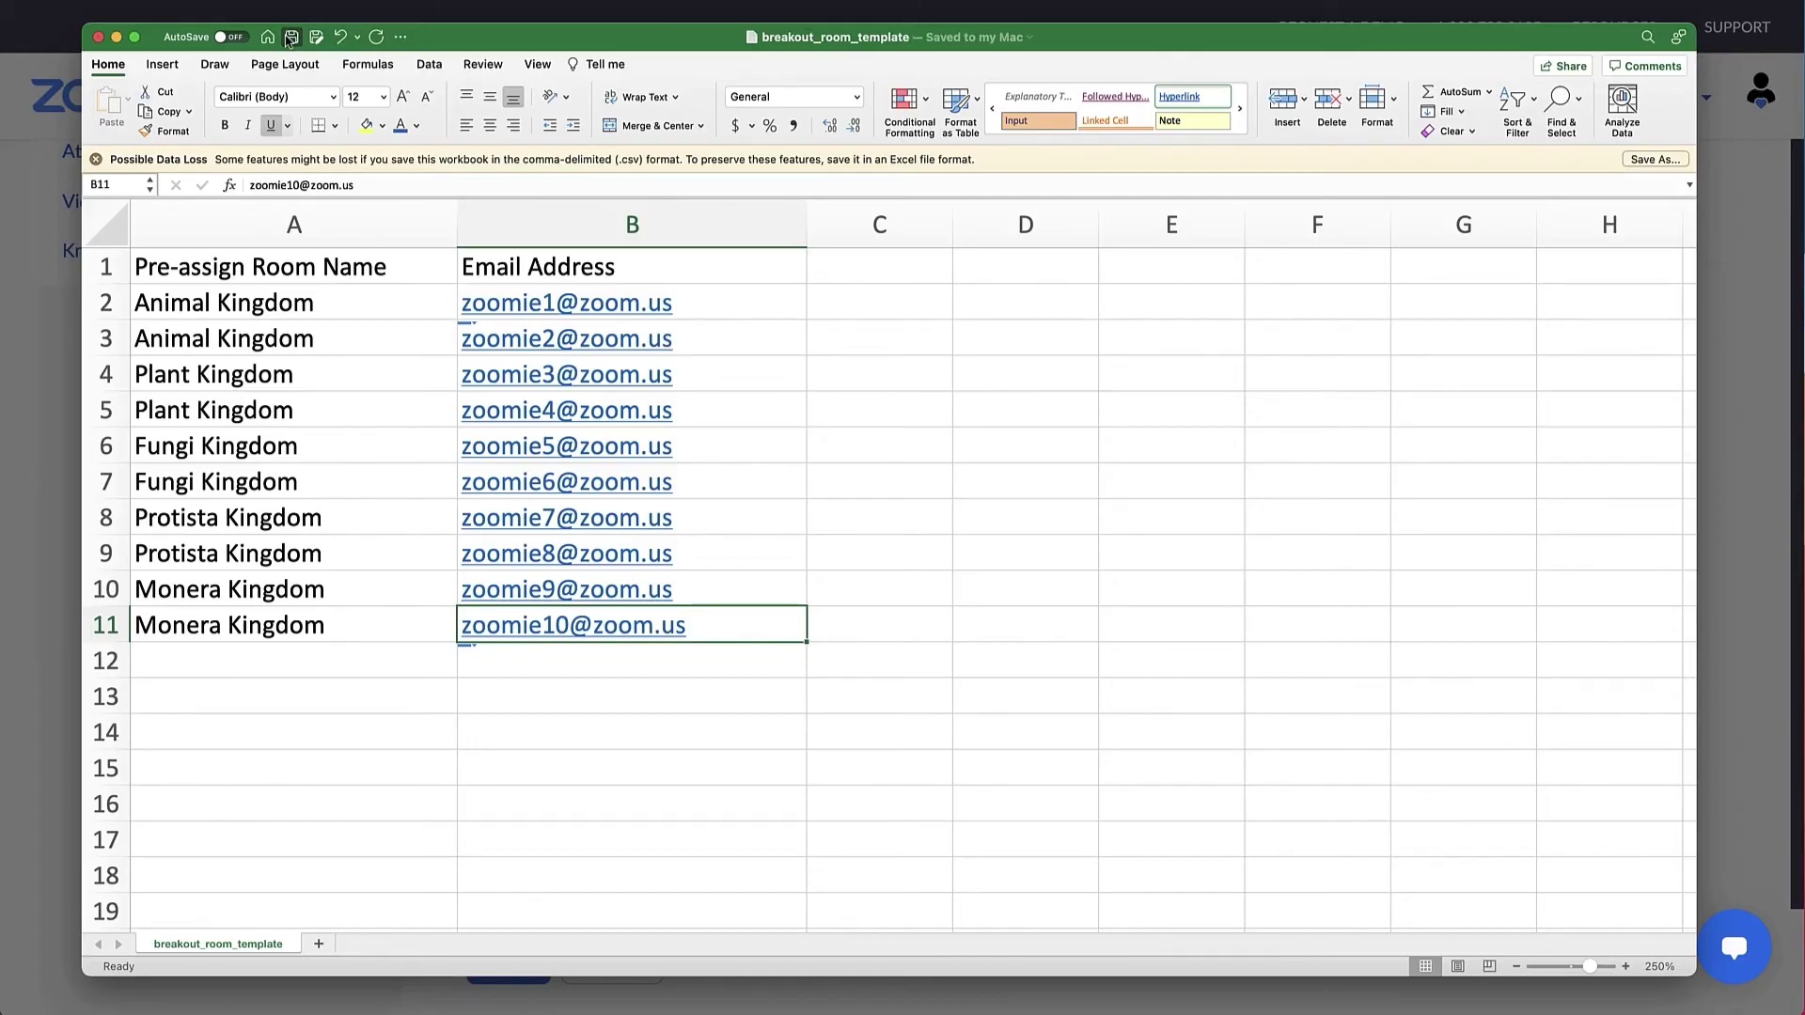
# Import the breakout_room_template CSV from the Downloads folder.
pyautogui.click(42, 440)
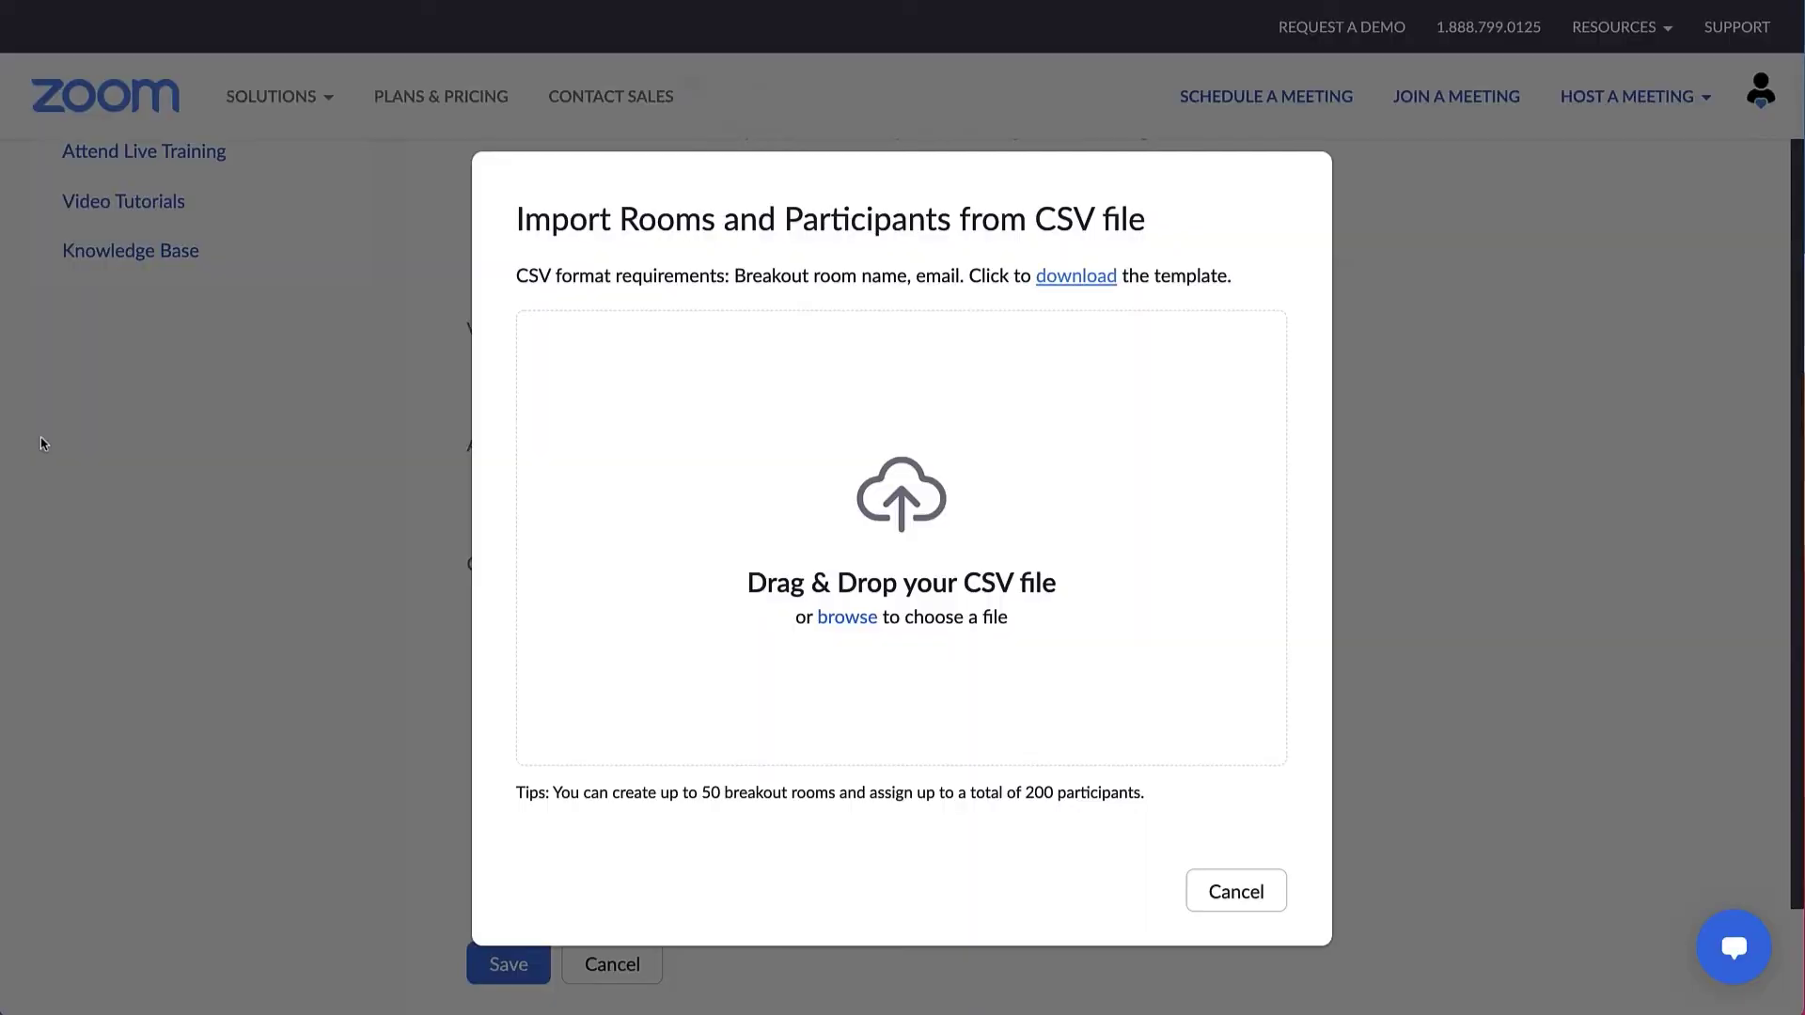
pyautogui.click(857, 620)
pyautogui.click(635, 415)
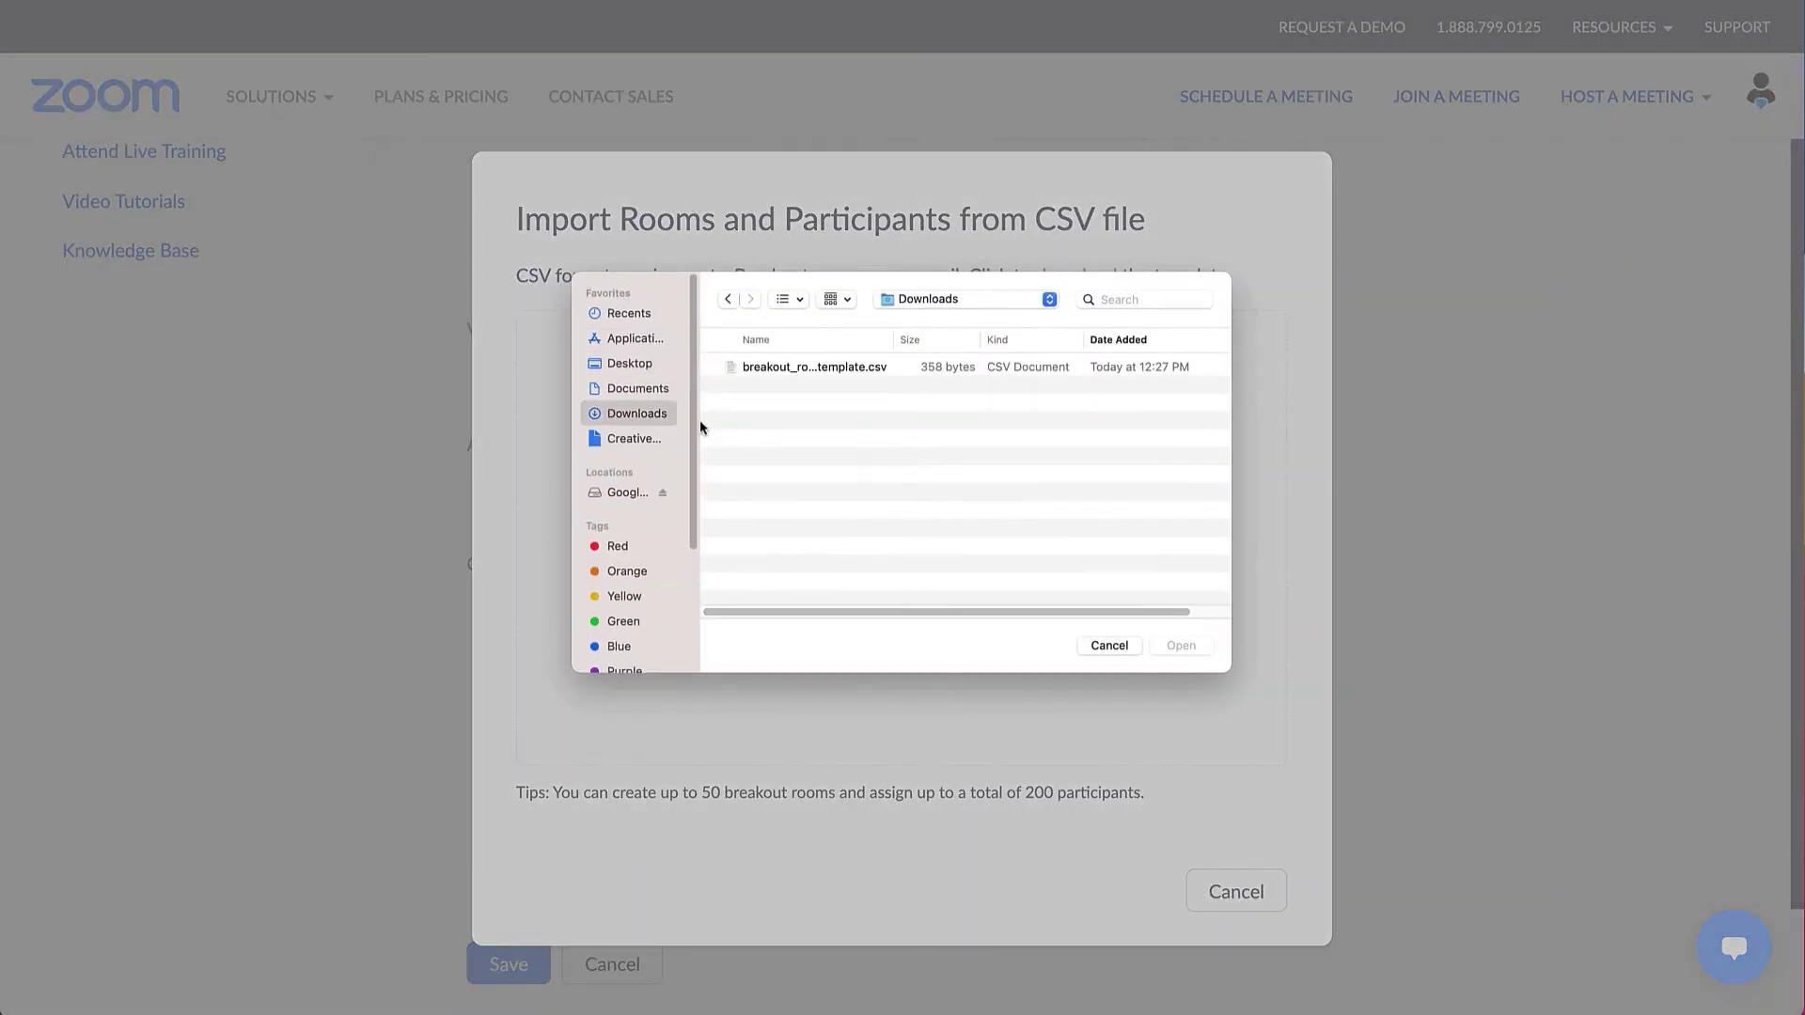
pyautogui.click(827, 369)
pyautogui.click(1181, 645)
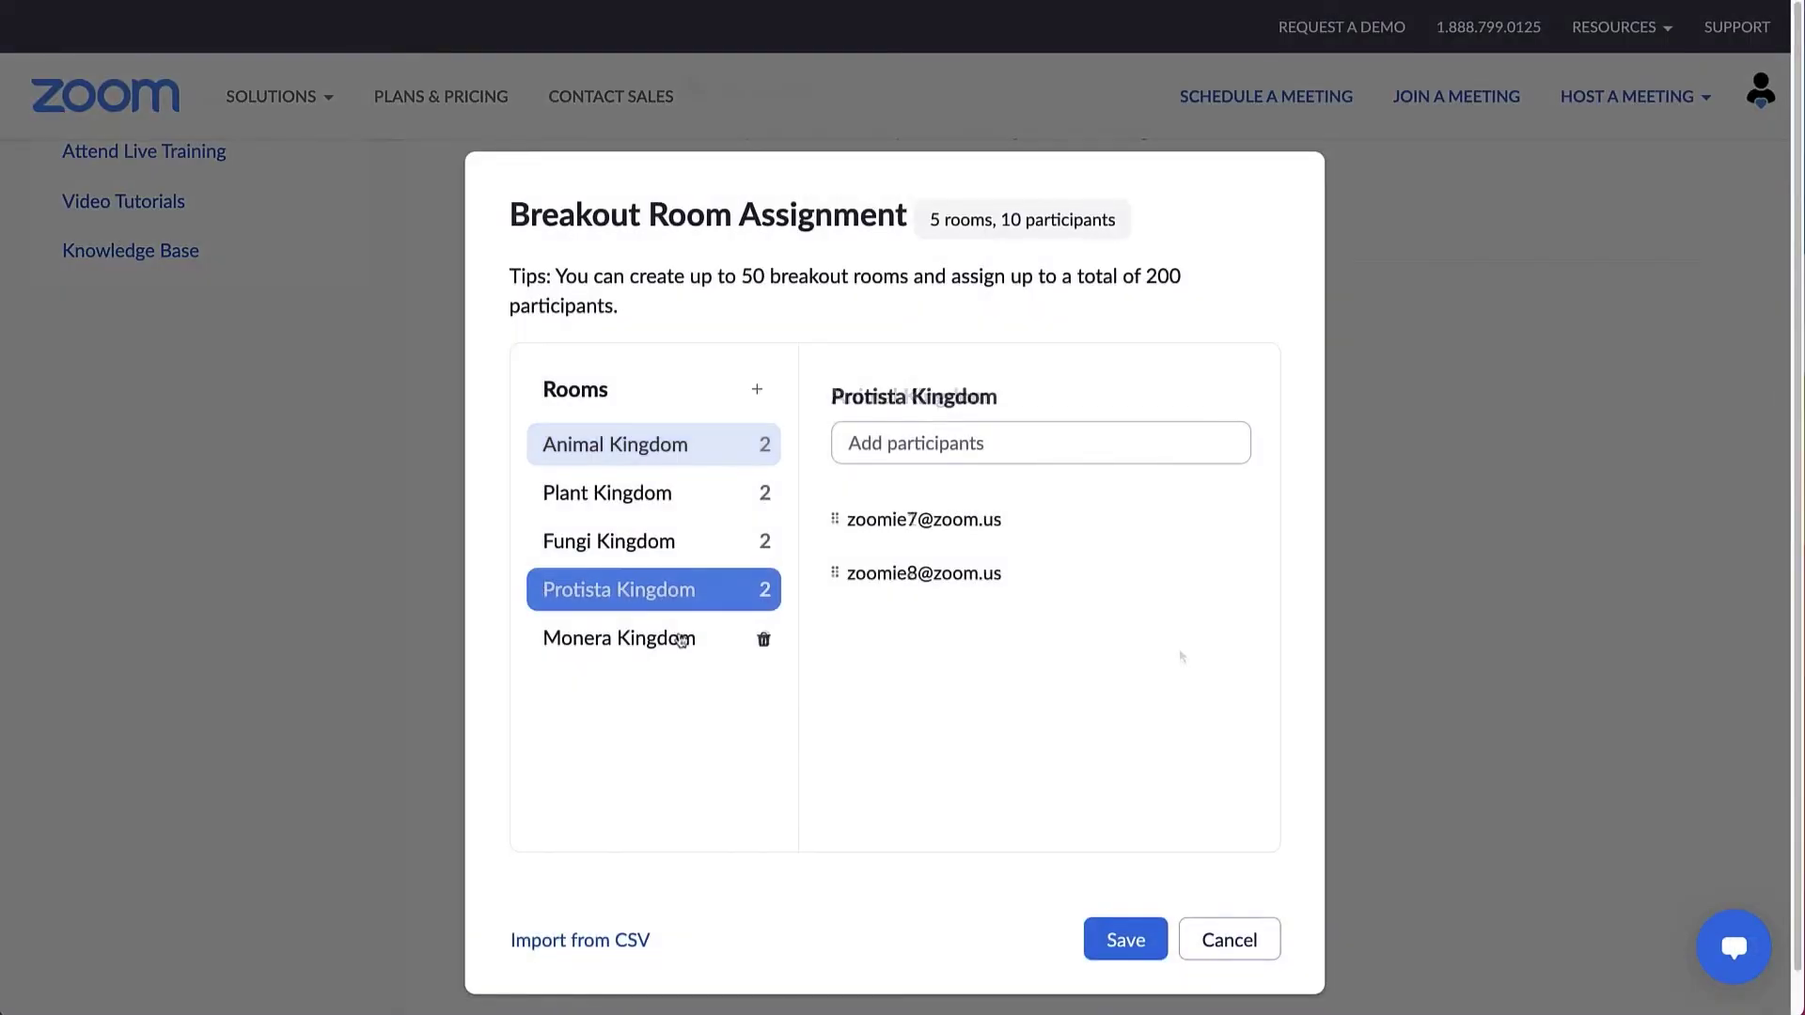
# Move one Monera Kingdom participant to Plant Kingdom, then save the rooms and the meeting.
pyautogui.click(681, 640)
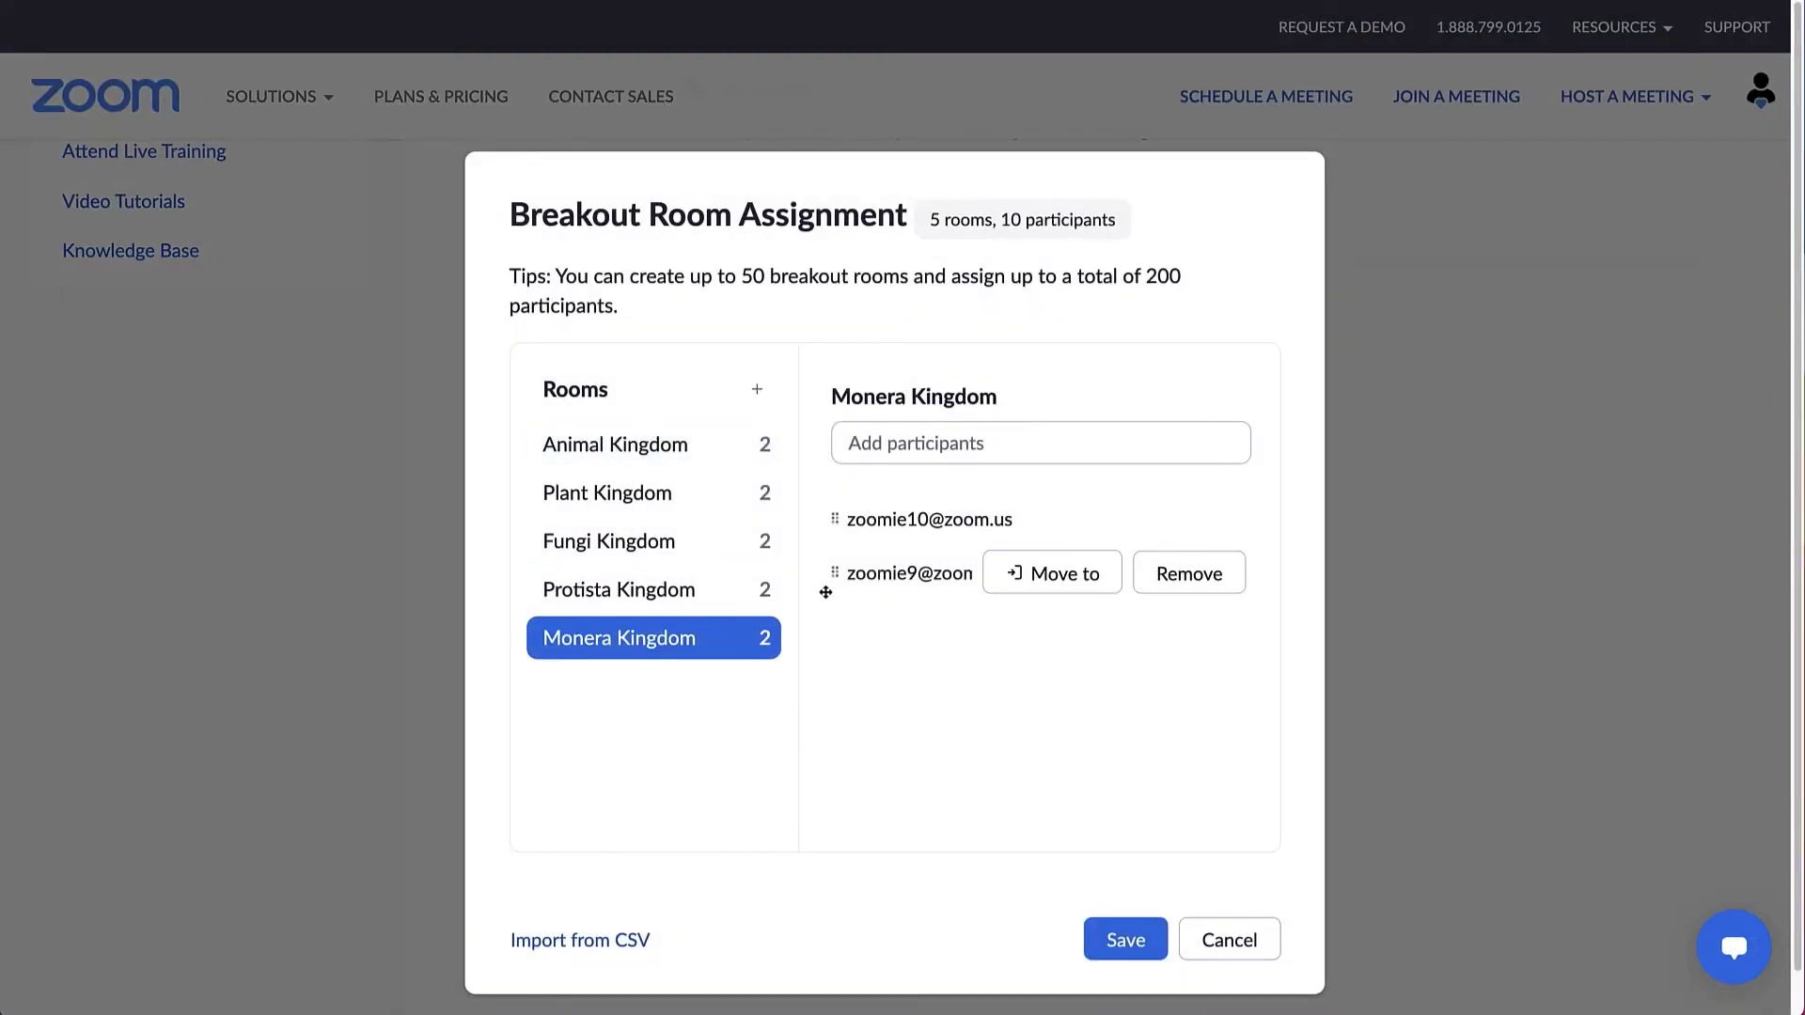
pyautogui.moveTo(831, 575); pyautogui.dragTo(824, 515)
pyautogui.click(1052, 522)
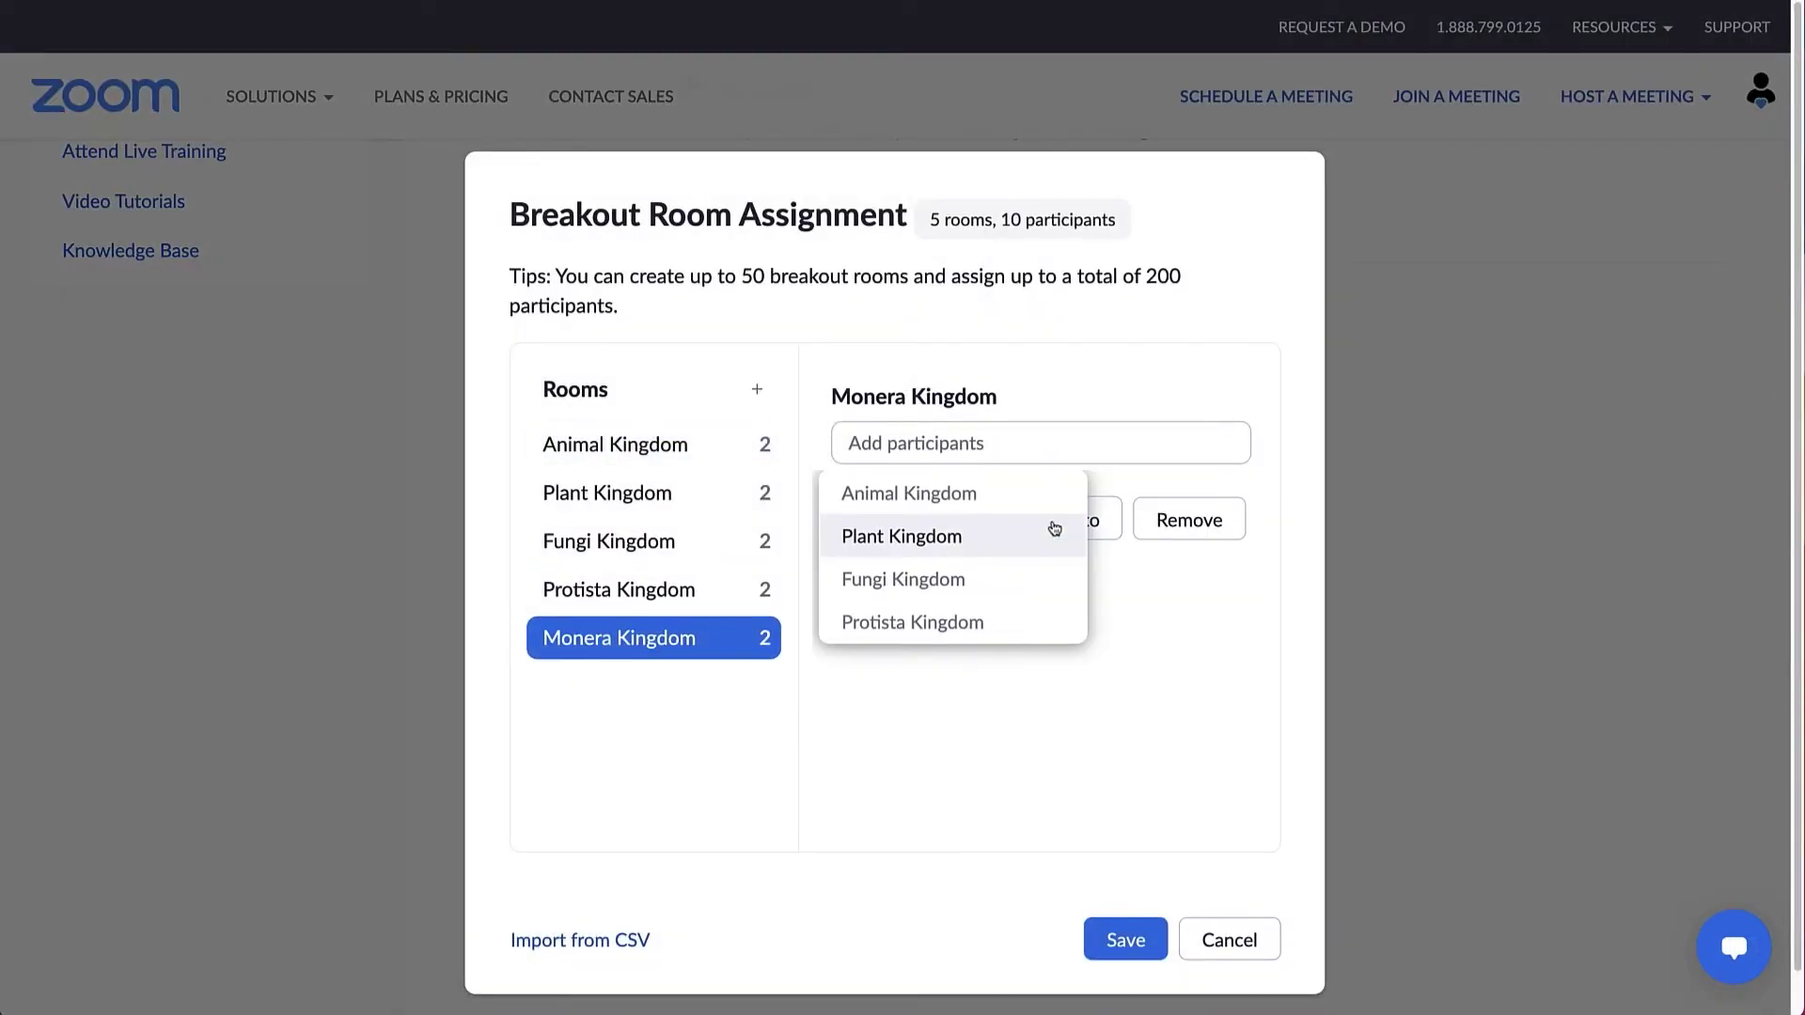
pyautogui.click(922, 536)
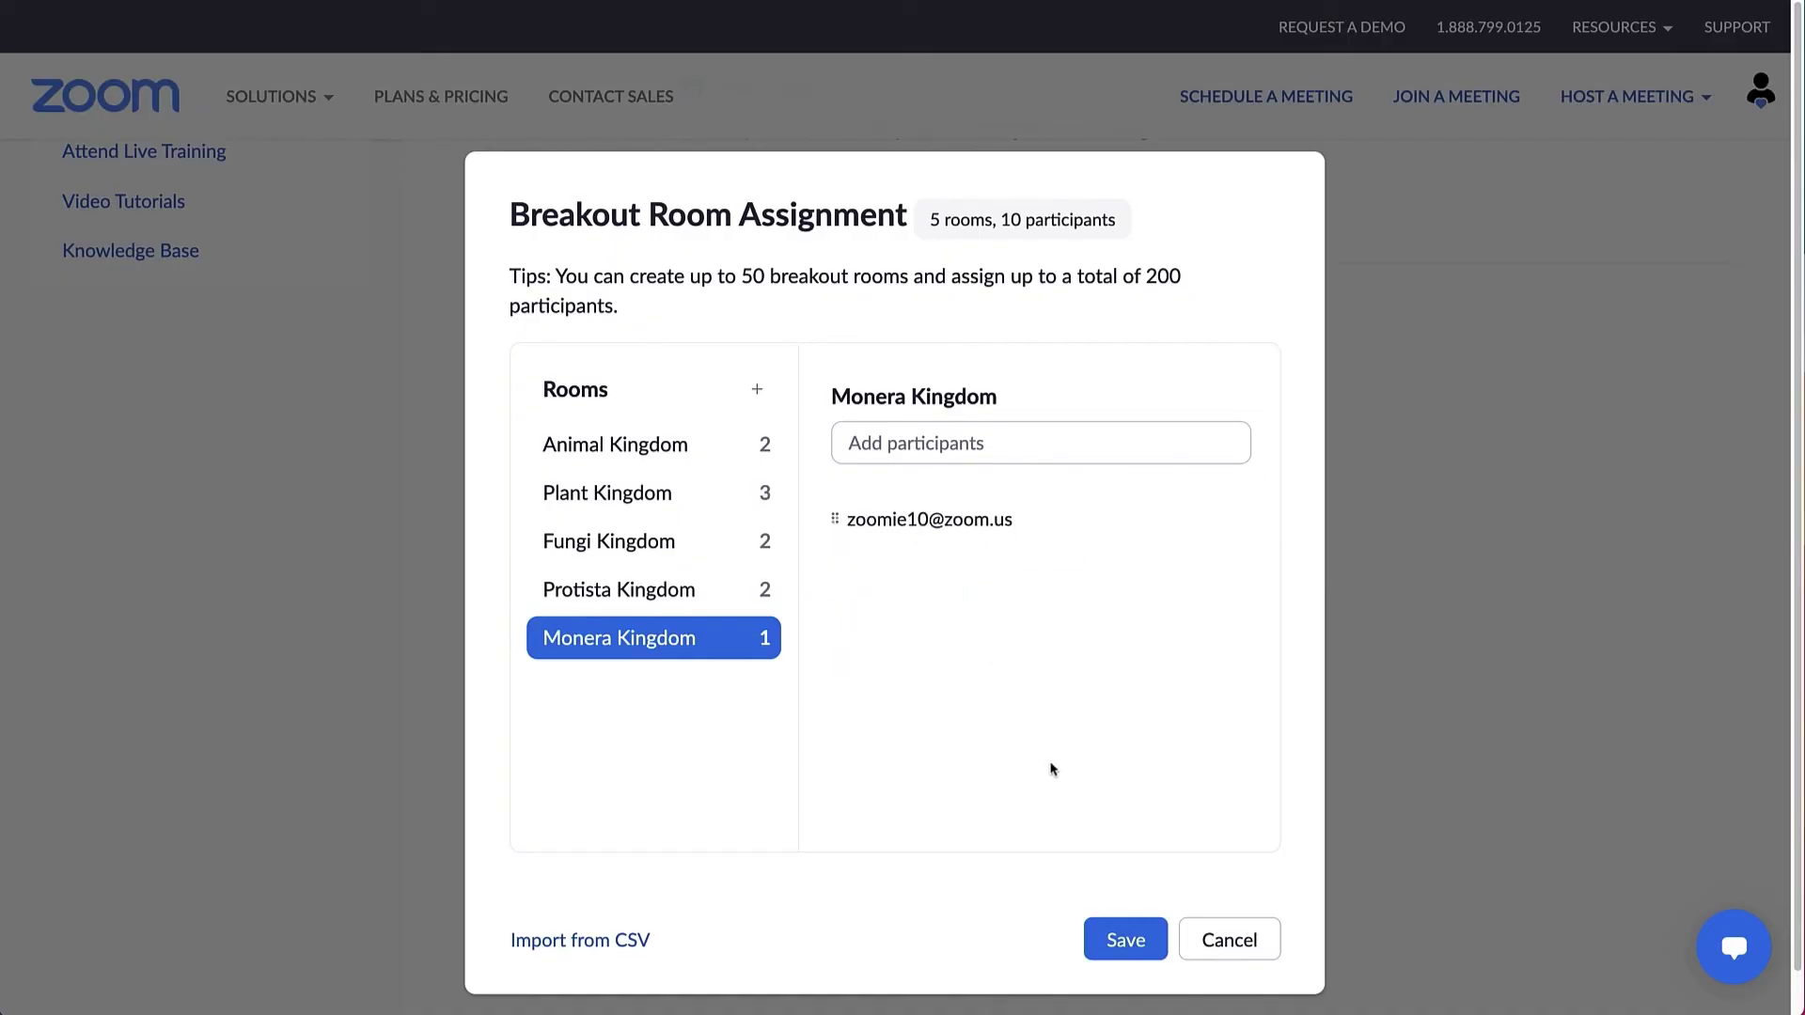
pyautogui.click(1127, 942)
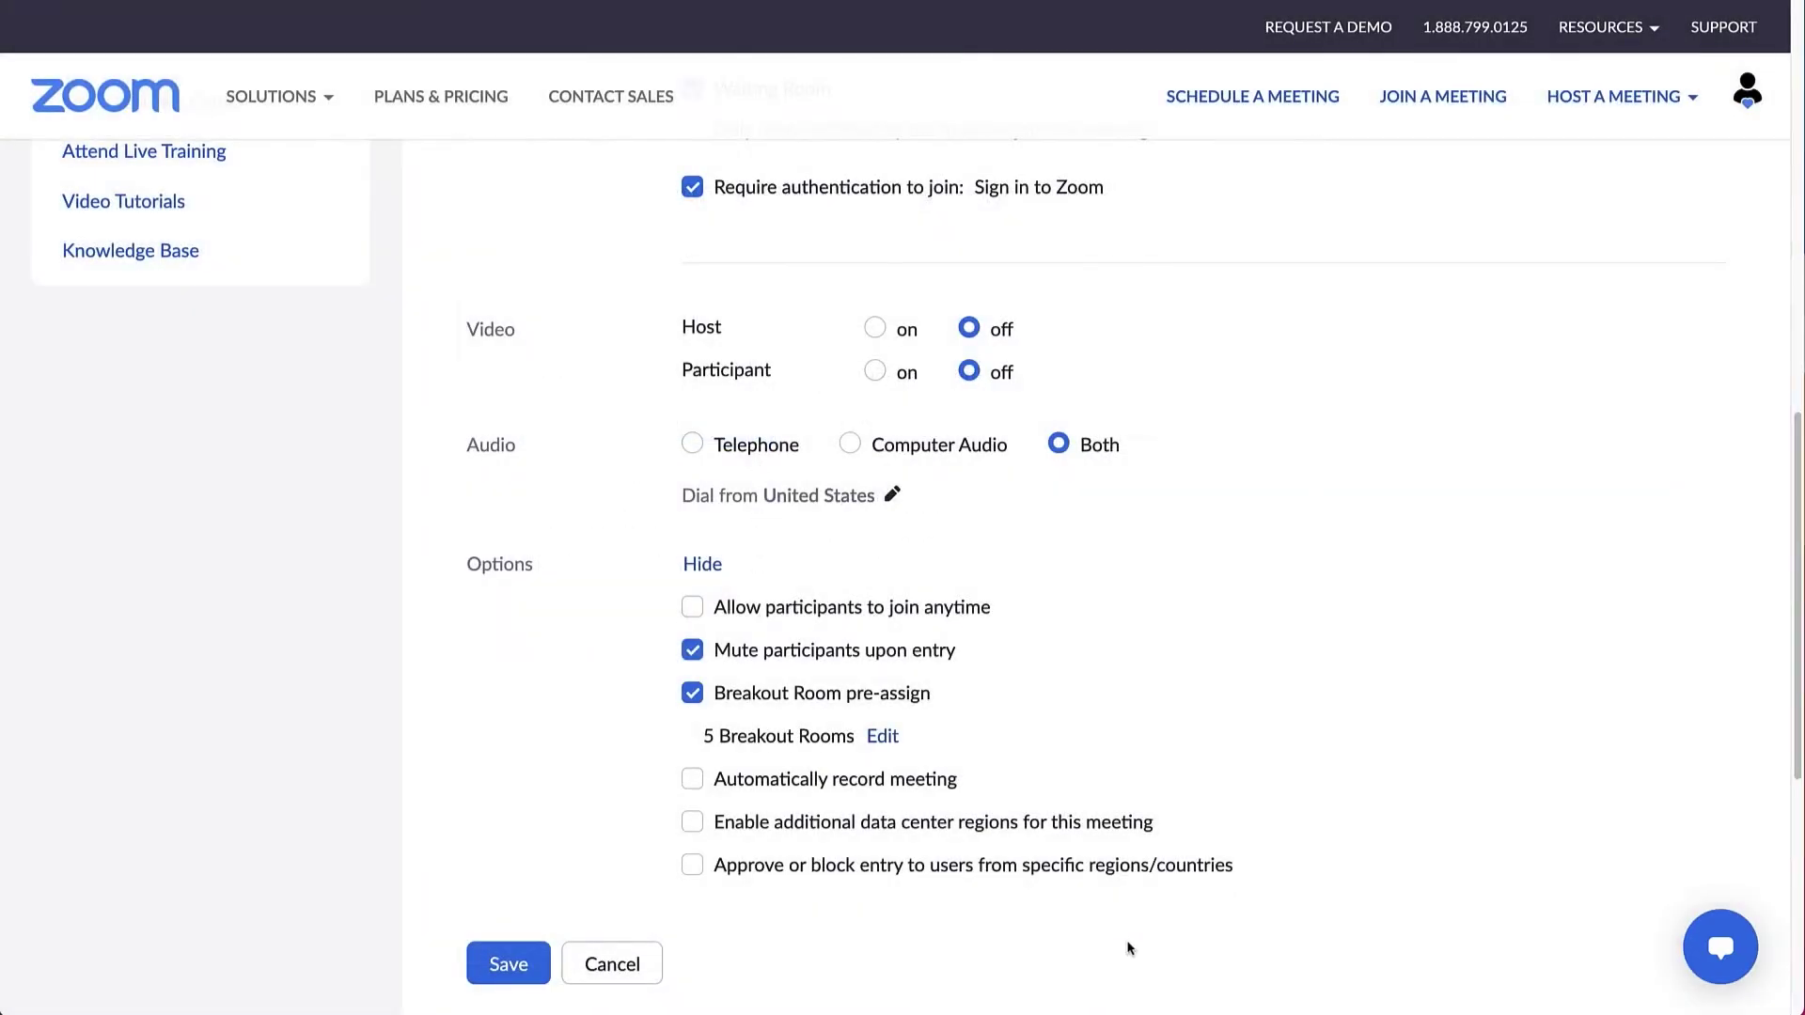
pyautogui.click(506, 950)
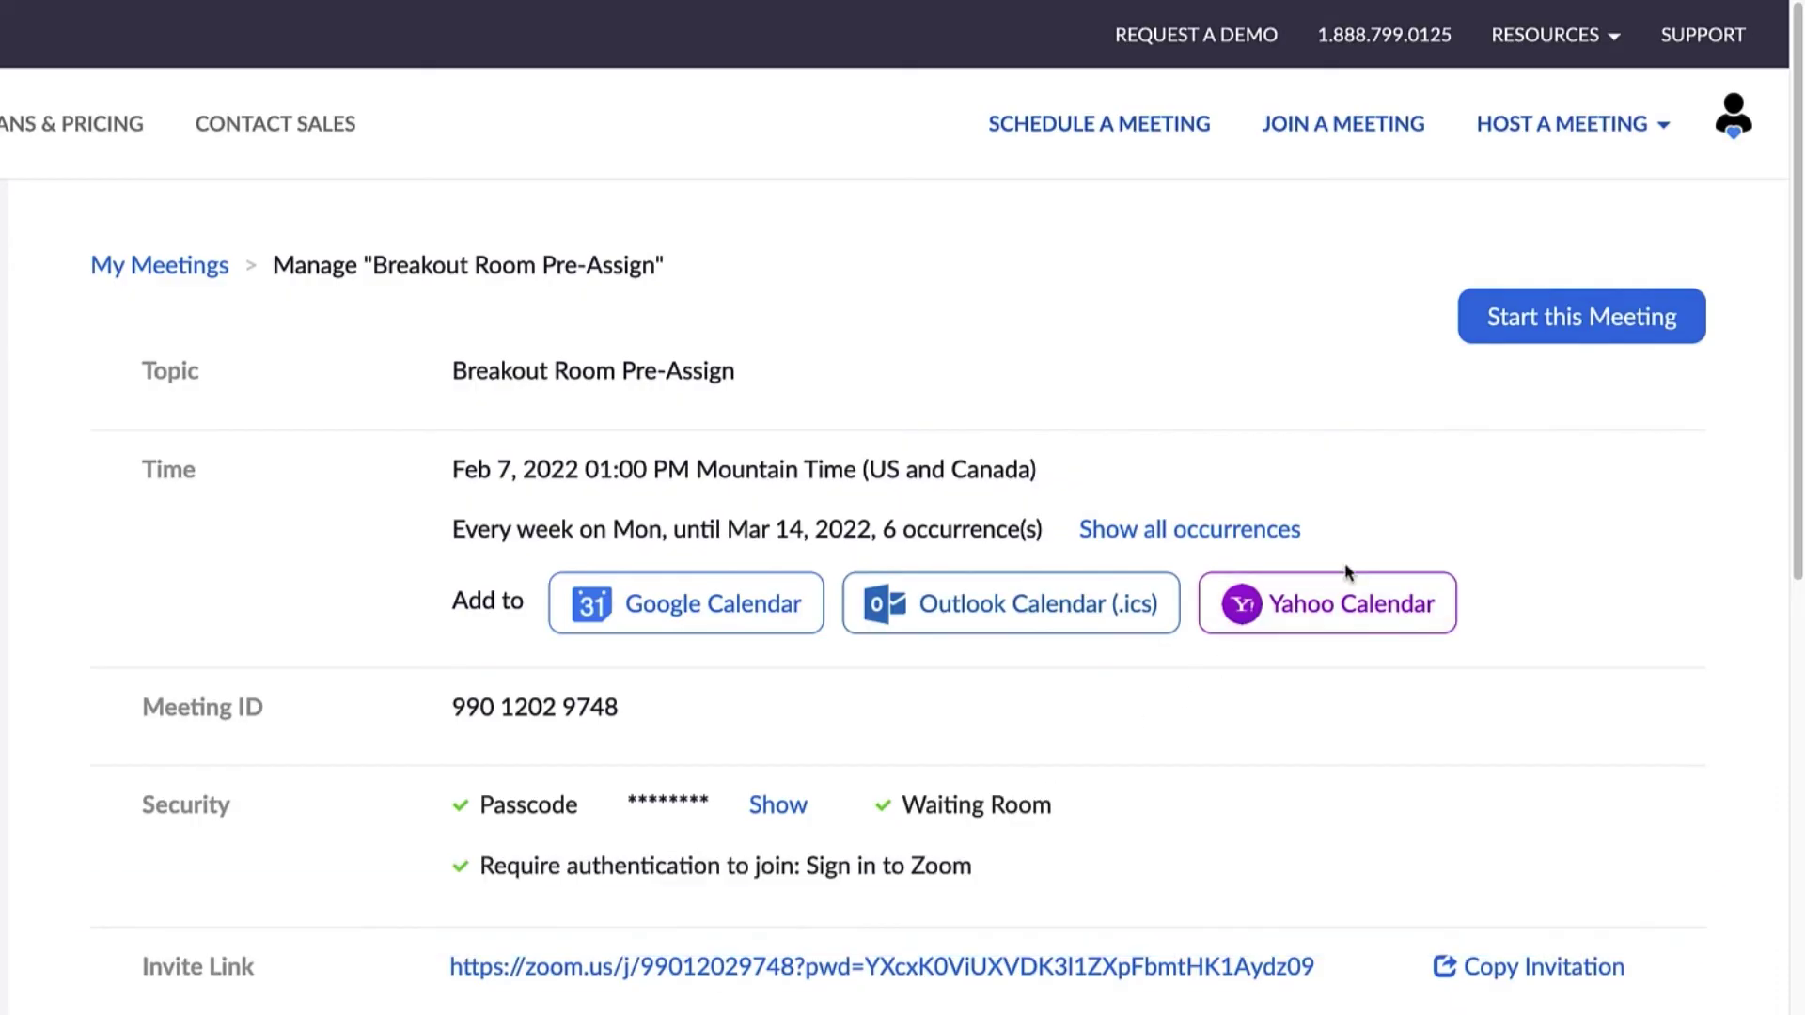
# Start the scheduled meeting in the Zoom desktop client, then open and close all breakout rooms.
pyautogui.click(1570, 321)
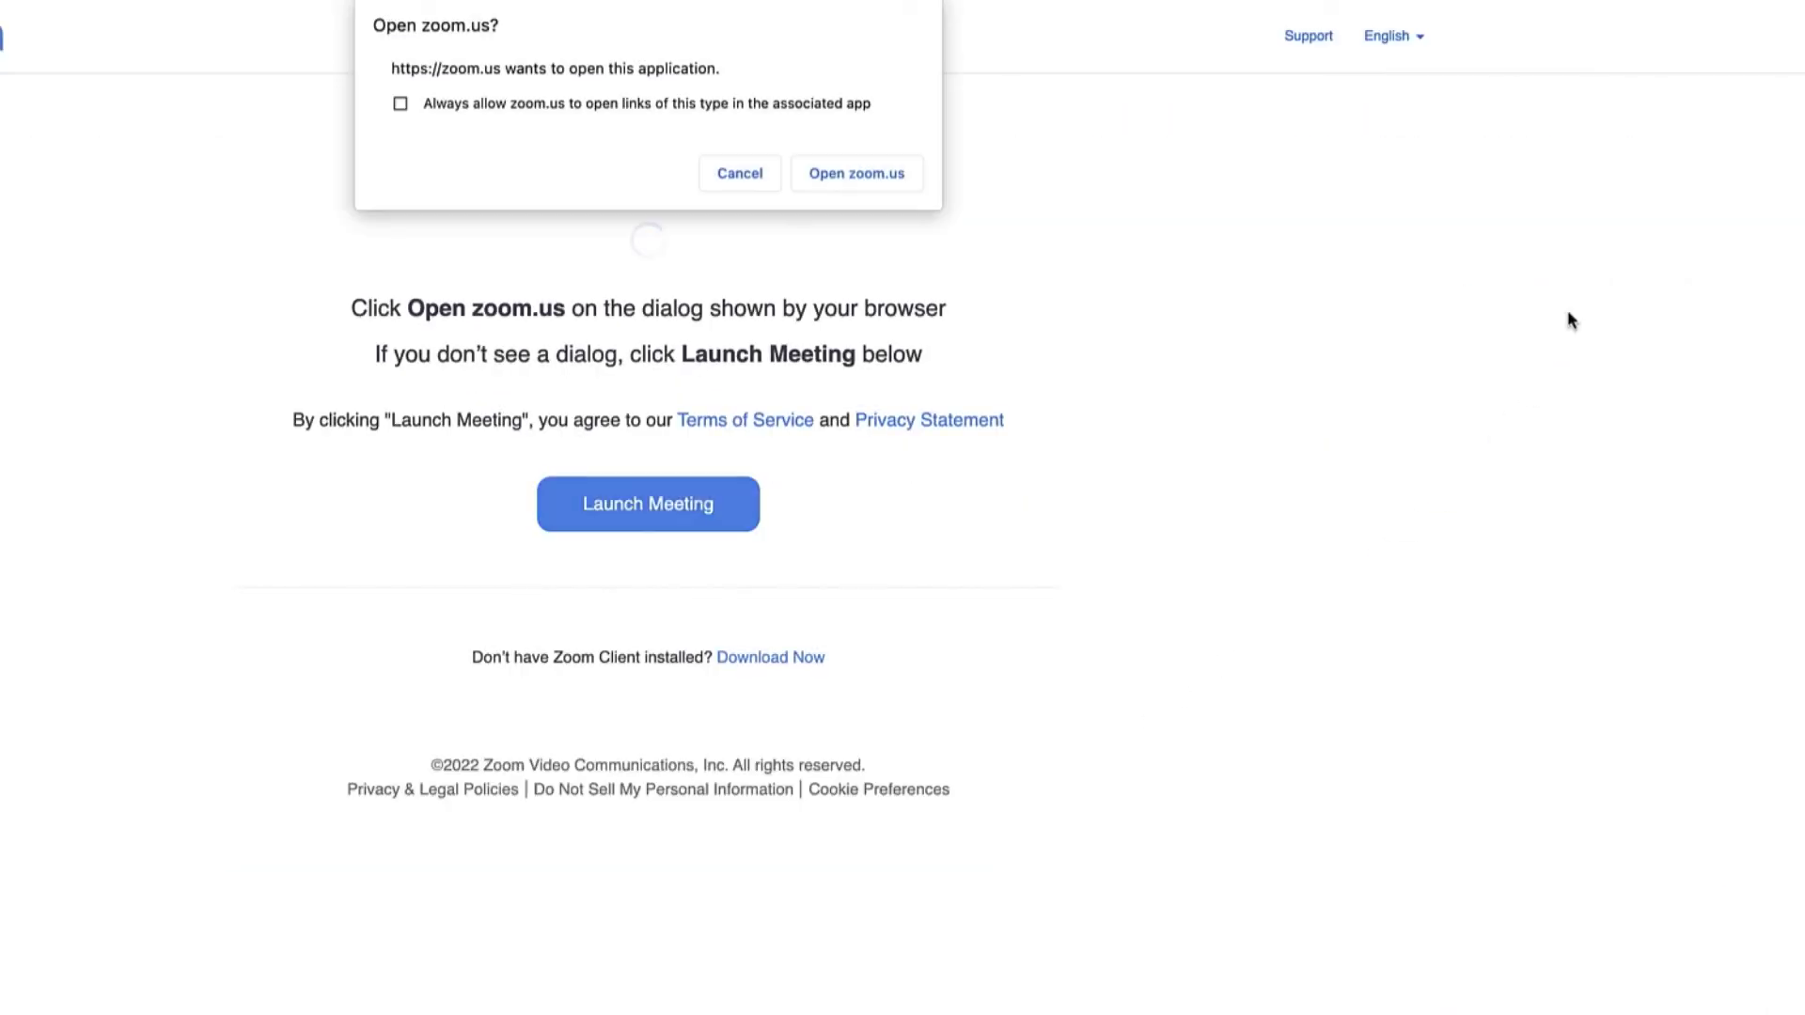
pyautogui.click(856, 173)
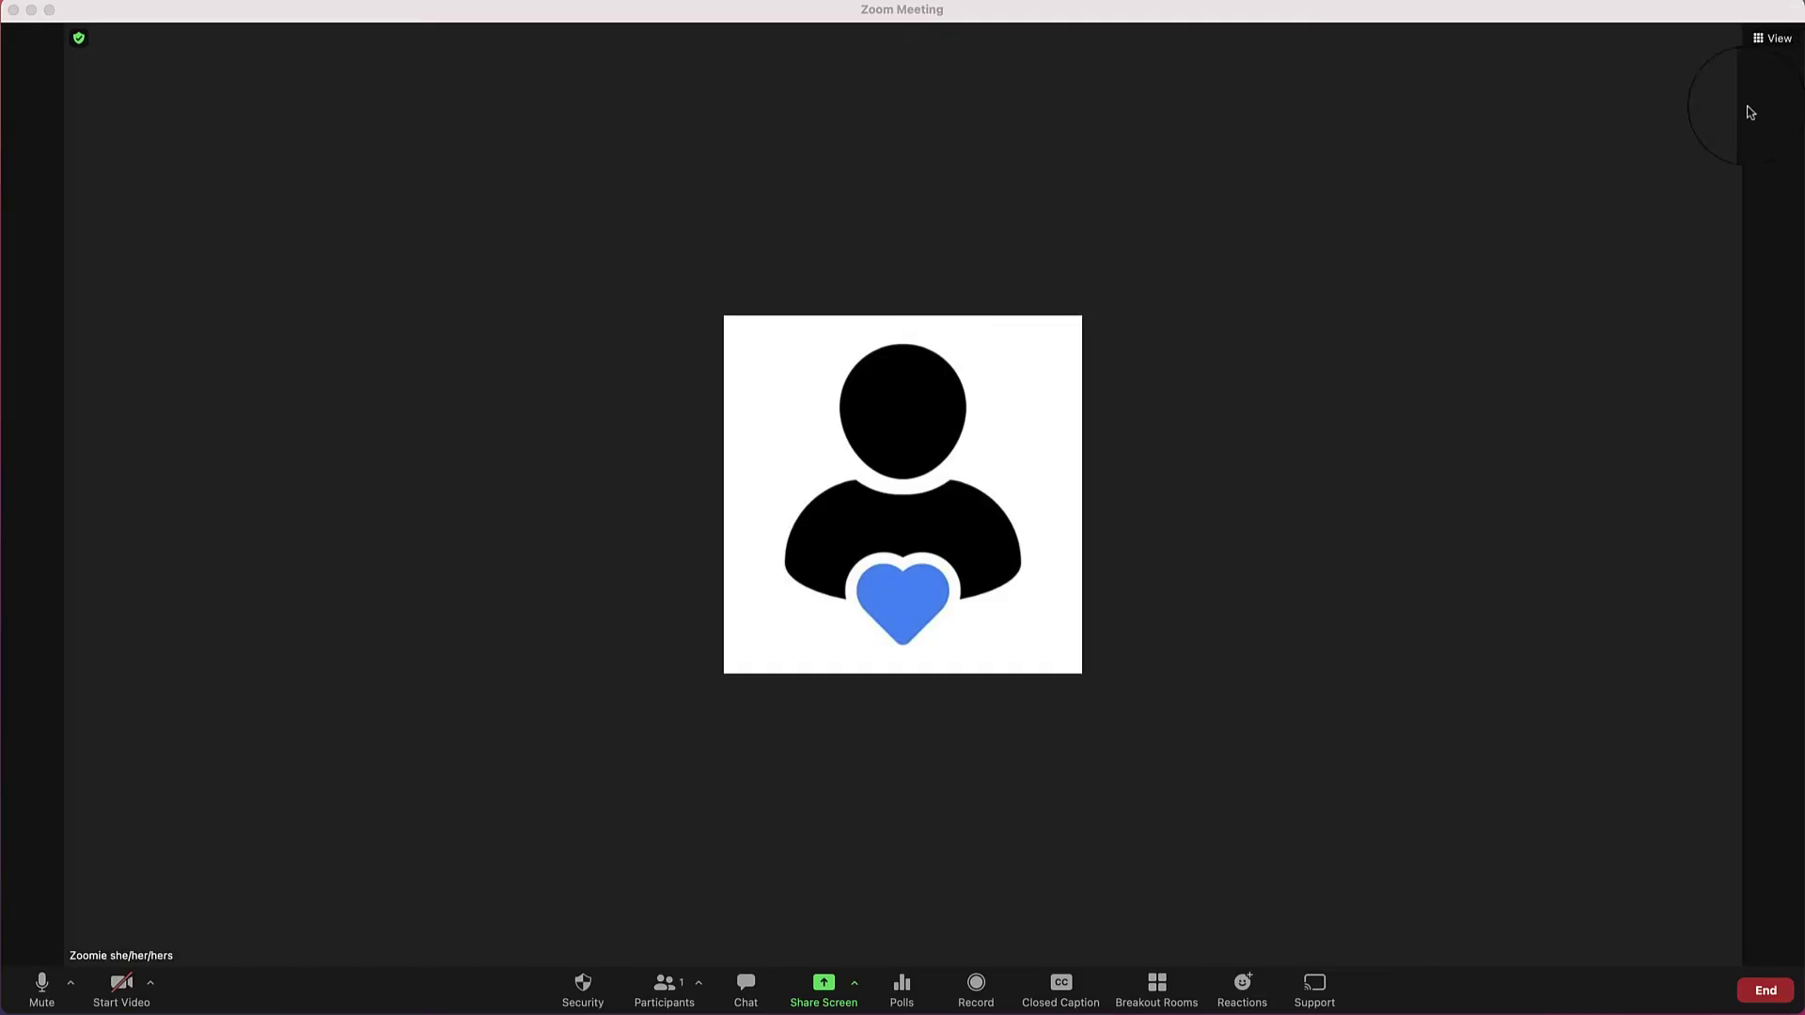
pyautogui.click(1157, 982)
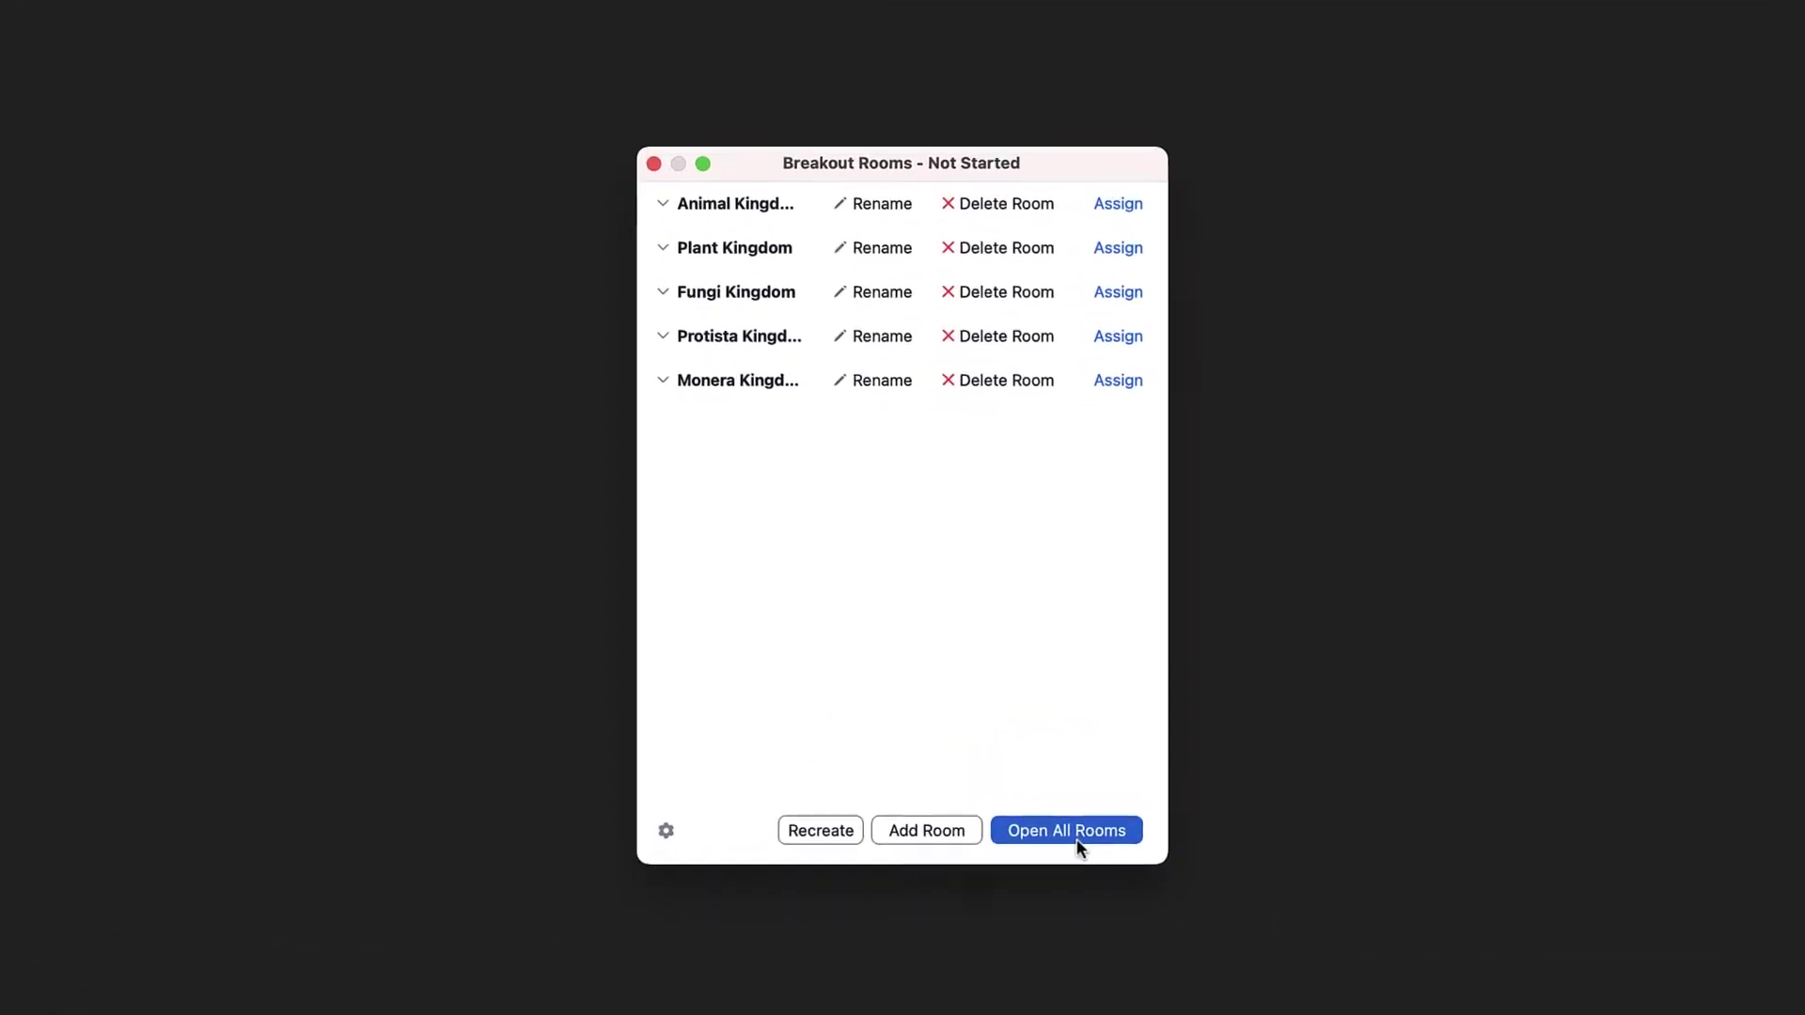
pyautogui.click(1087, 855)
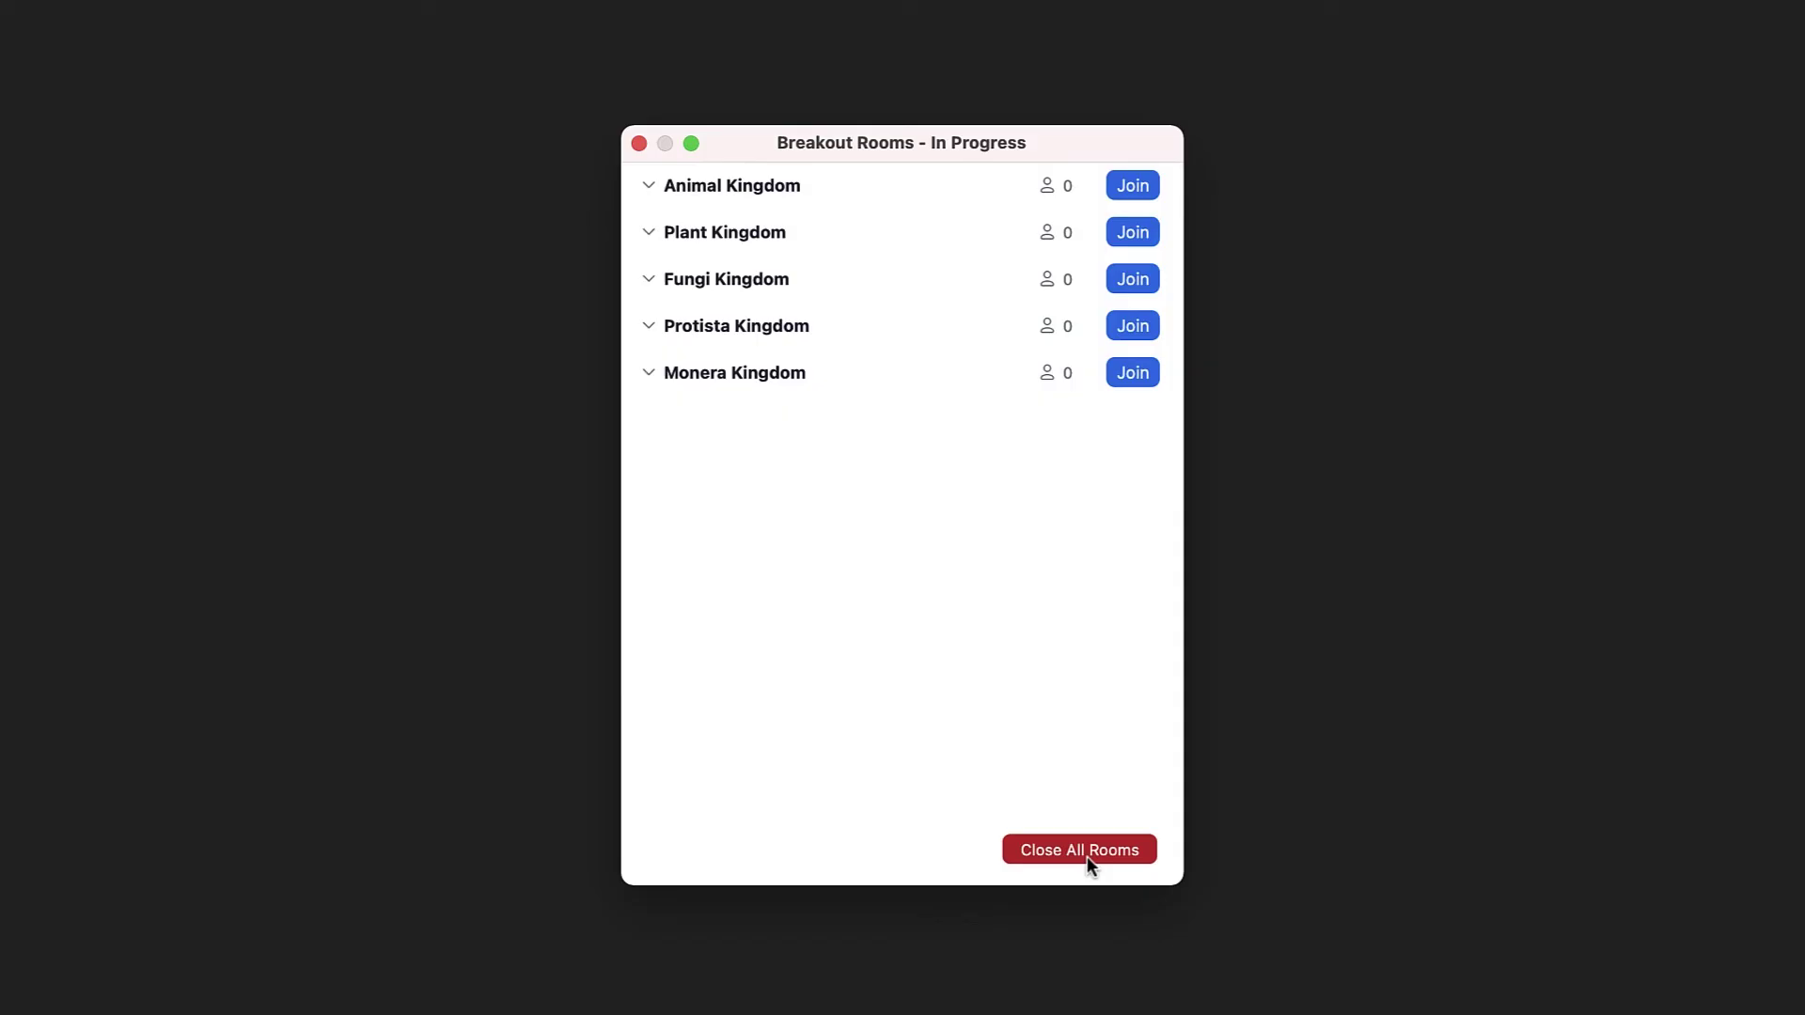
pyautogui.click(1086, 855)
# Delete the Monera Kingdom breakout room and add a room named Eubacteria Kingdom.
pyautogui.click(1005, 372)
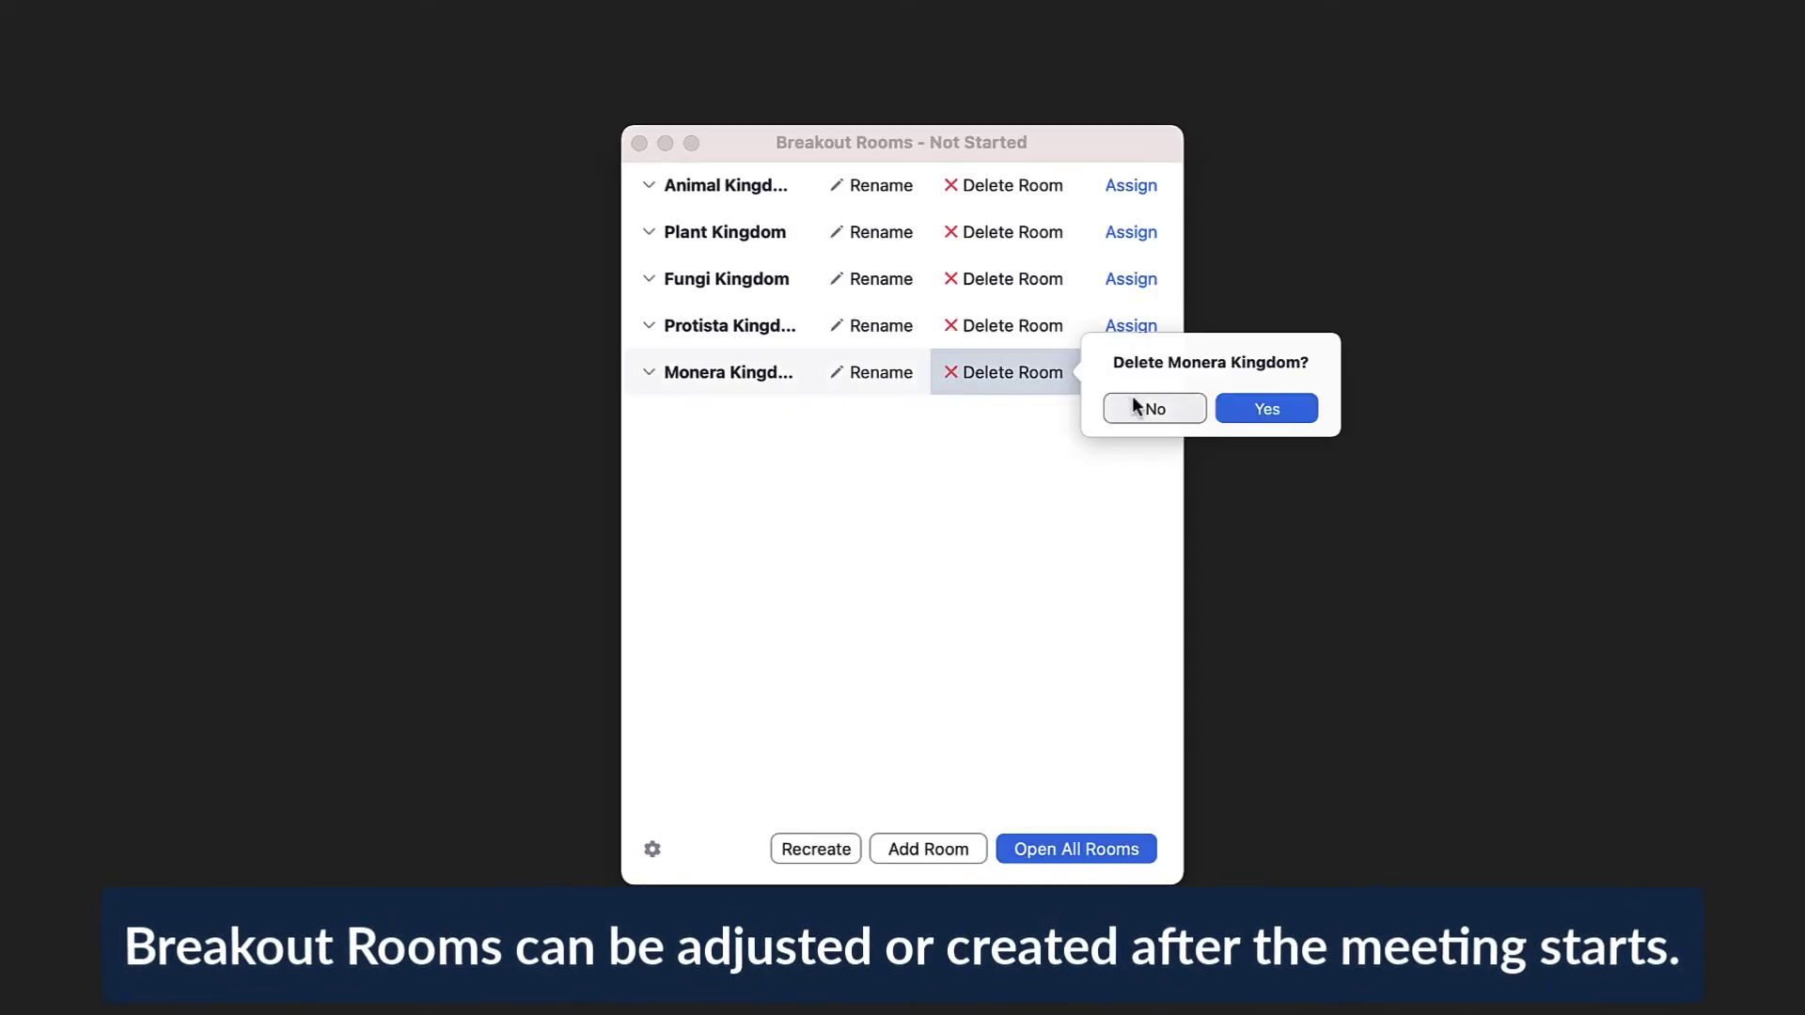
pyautogui.click(1229, 407)
pyautogui.click(955, 846)
pyautogui.click(955, 846)
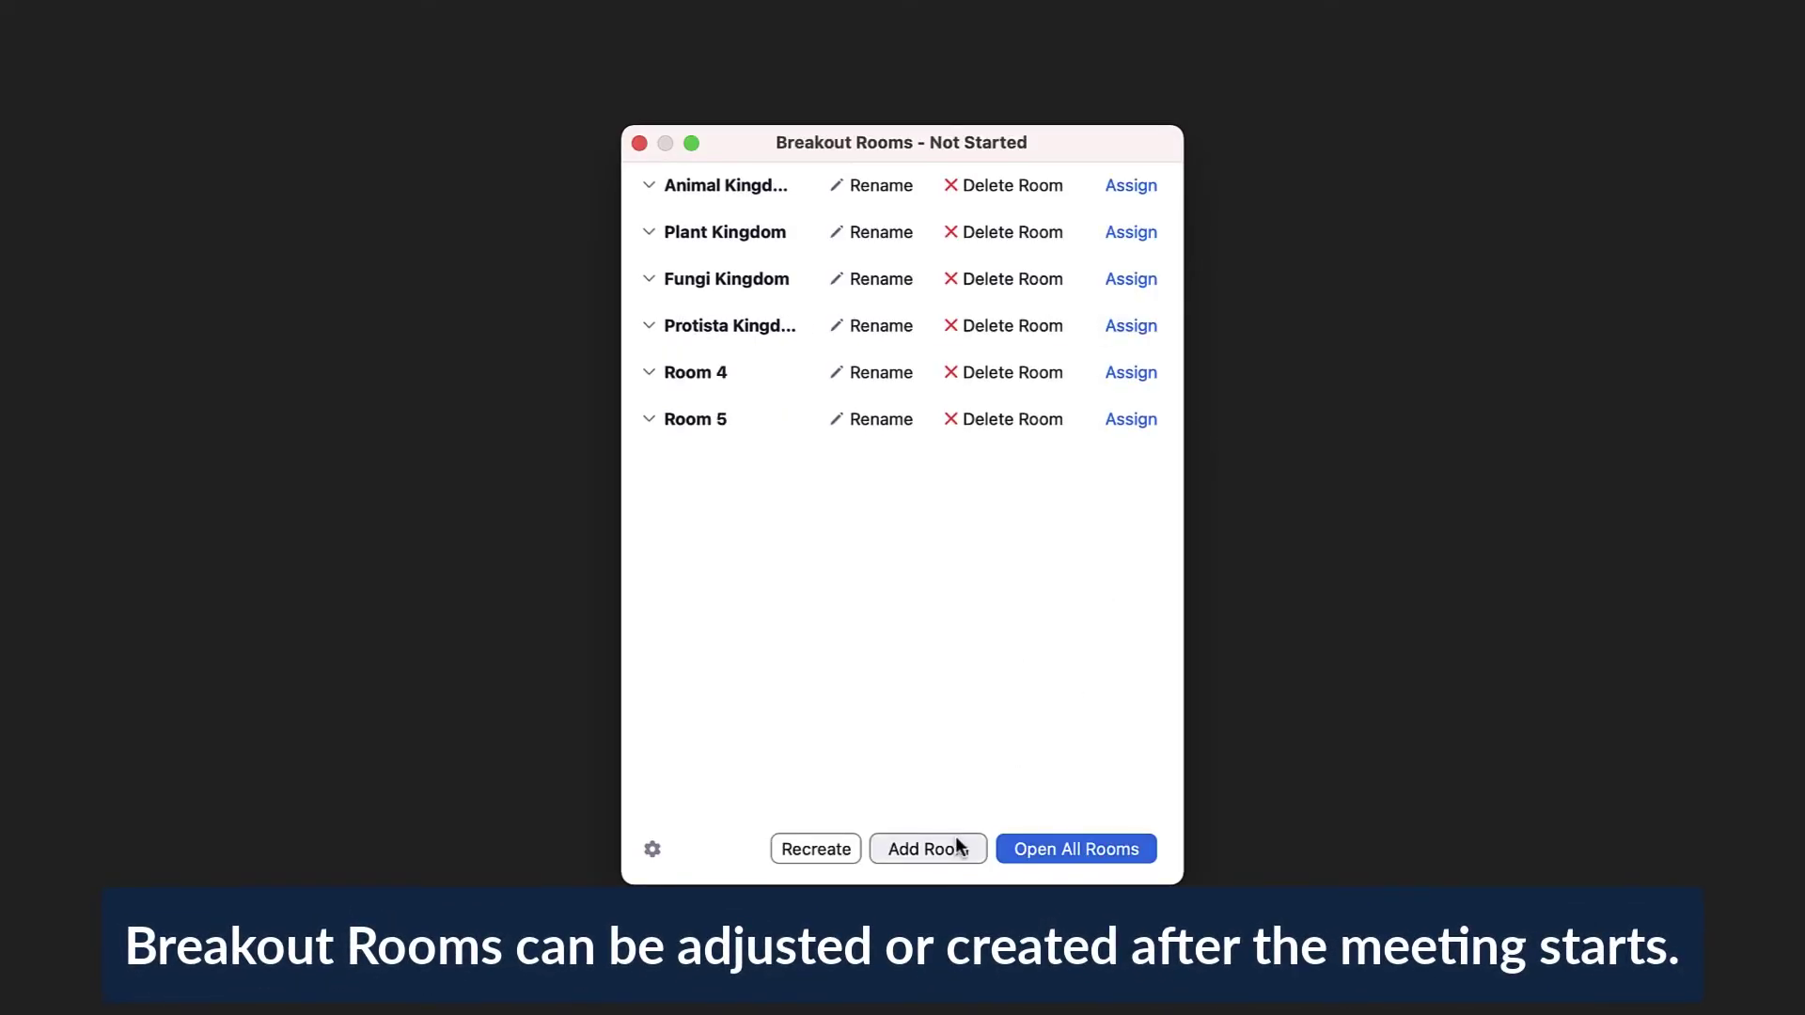
pyautogui.click(879, 376)
pyautogui.write('Eubact')
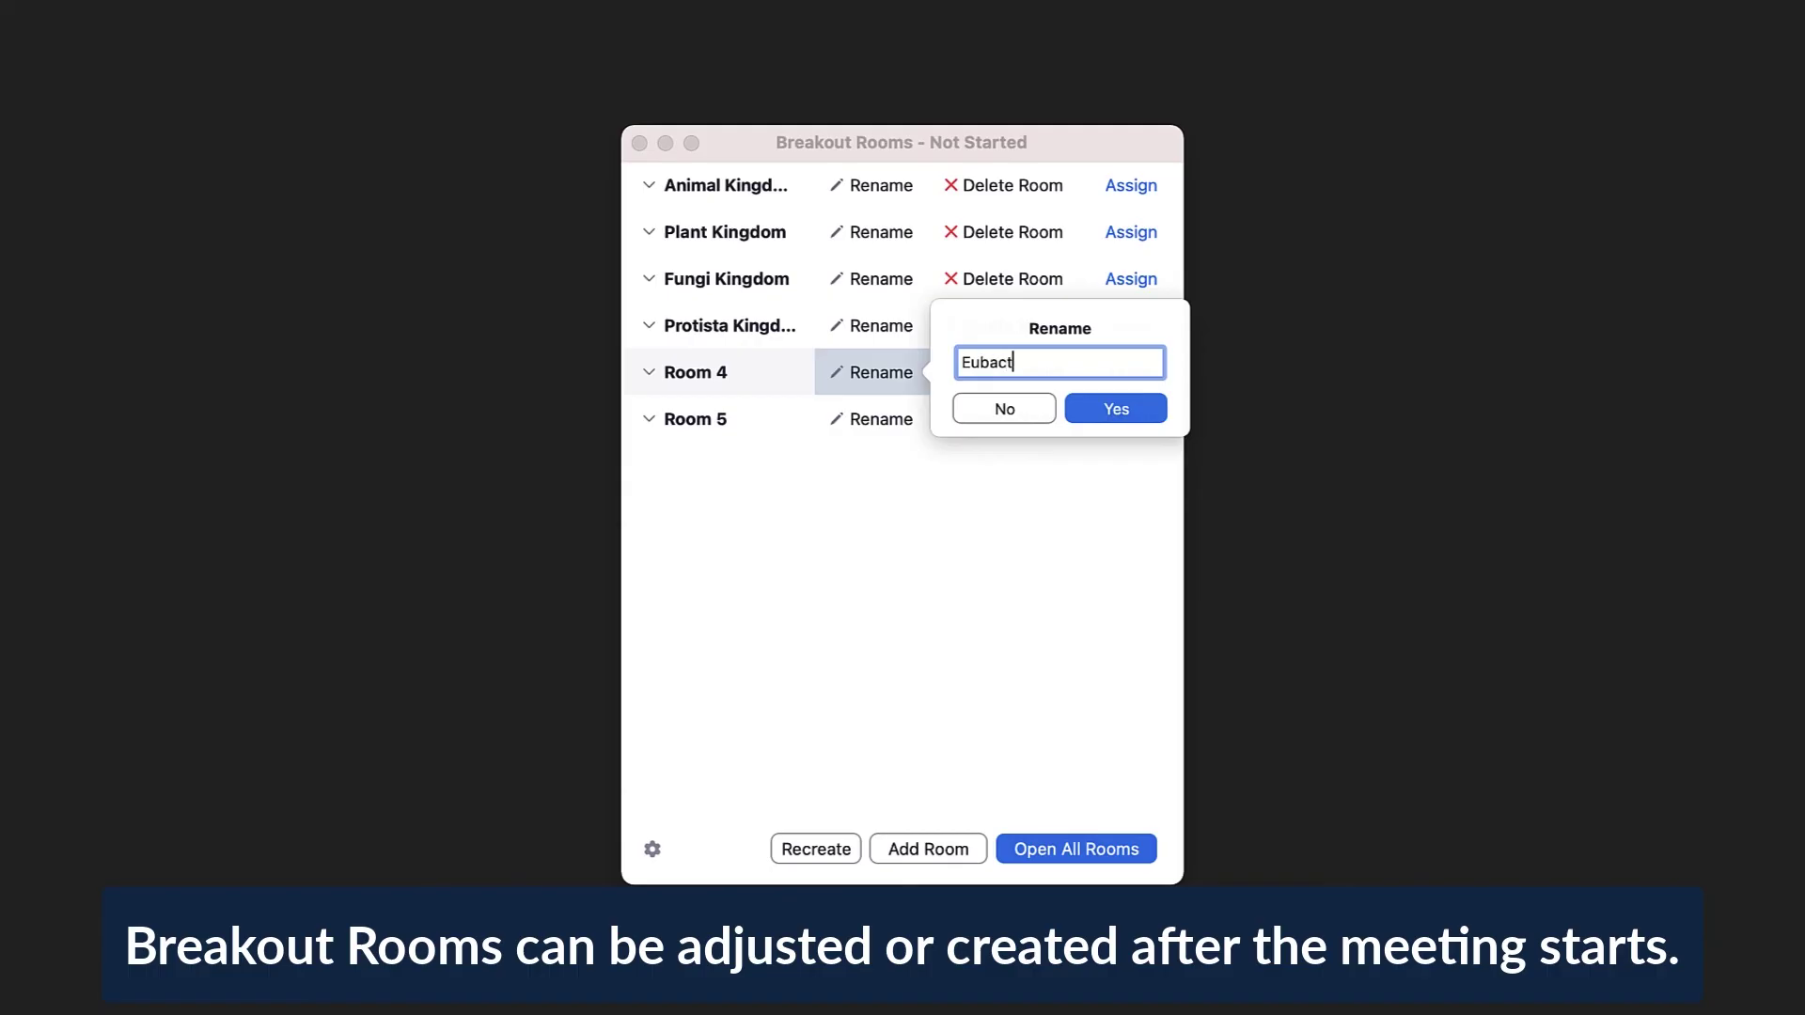
pyautogui.write('Kingdom')
pyautogui.click(1110, 408)
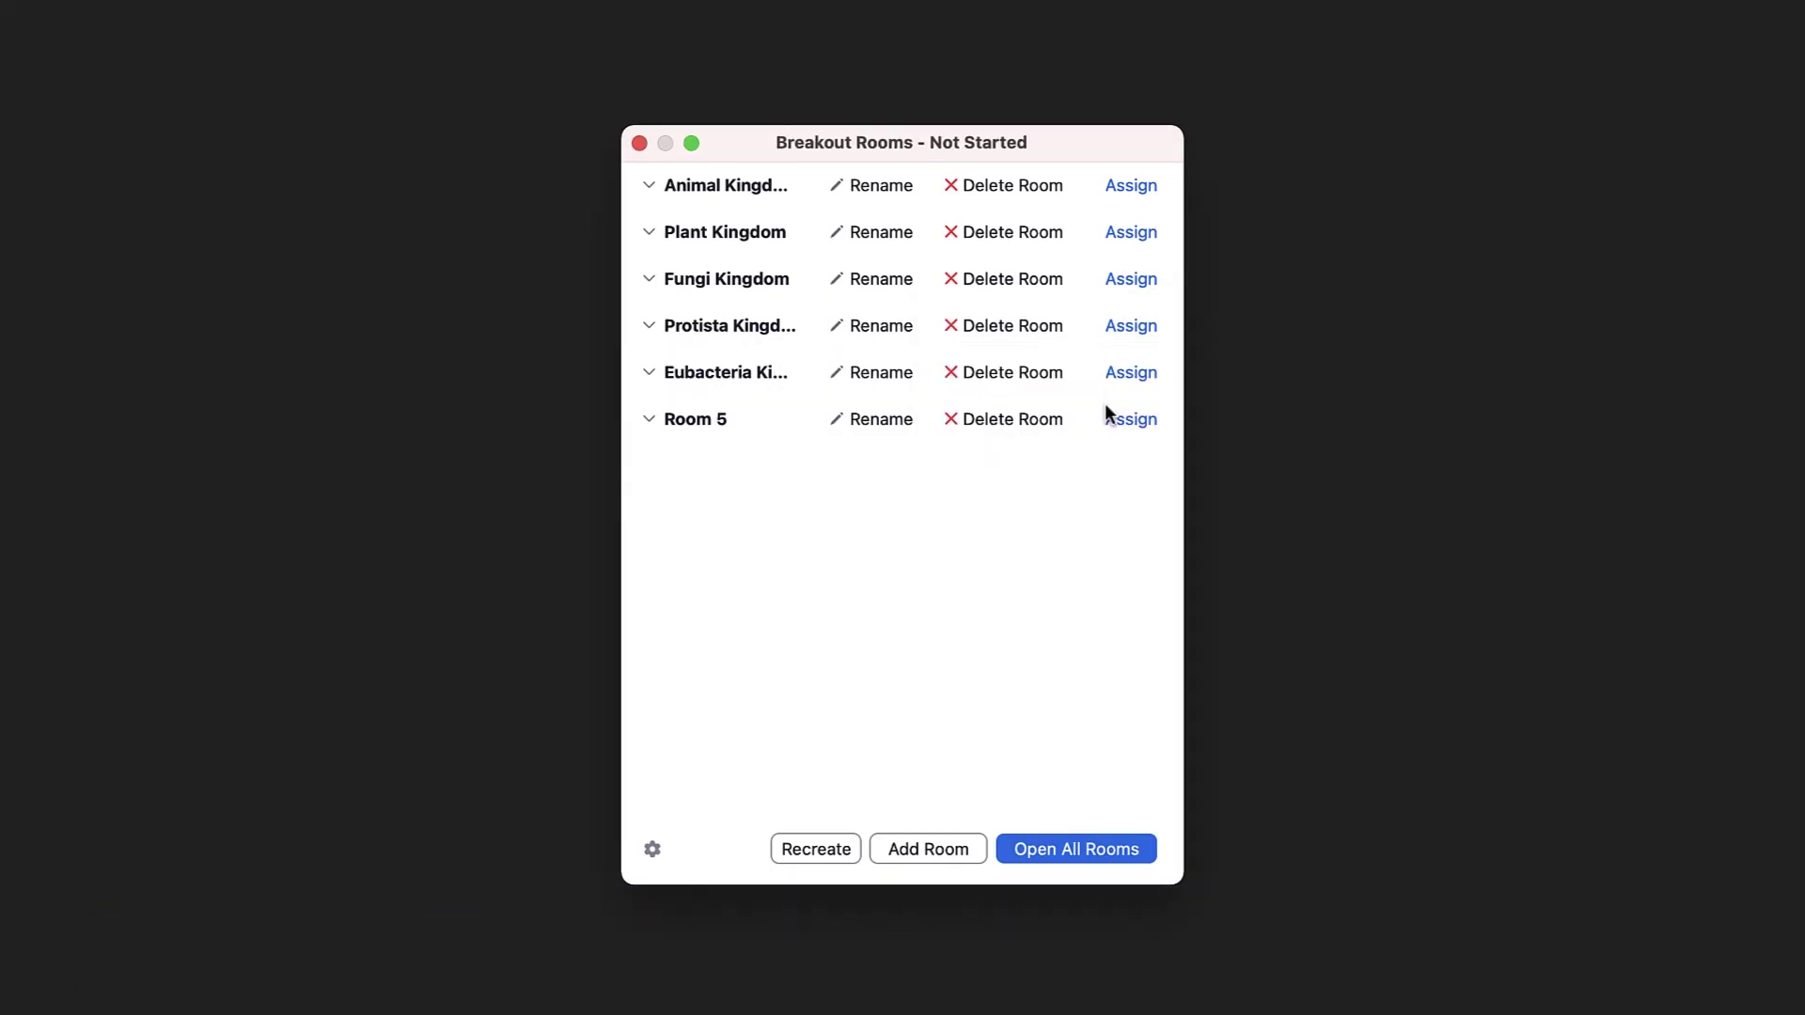
# Rename Room 5 to the Archaebacteria room and return to the meeting view.
pyautogui.click(888, 419)
pyautogui.write('Archaebacteria Kingdom')
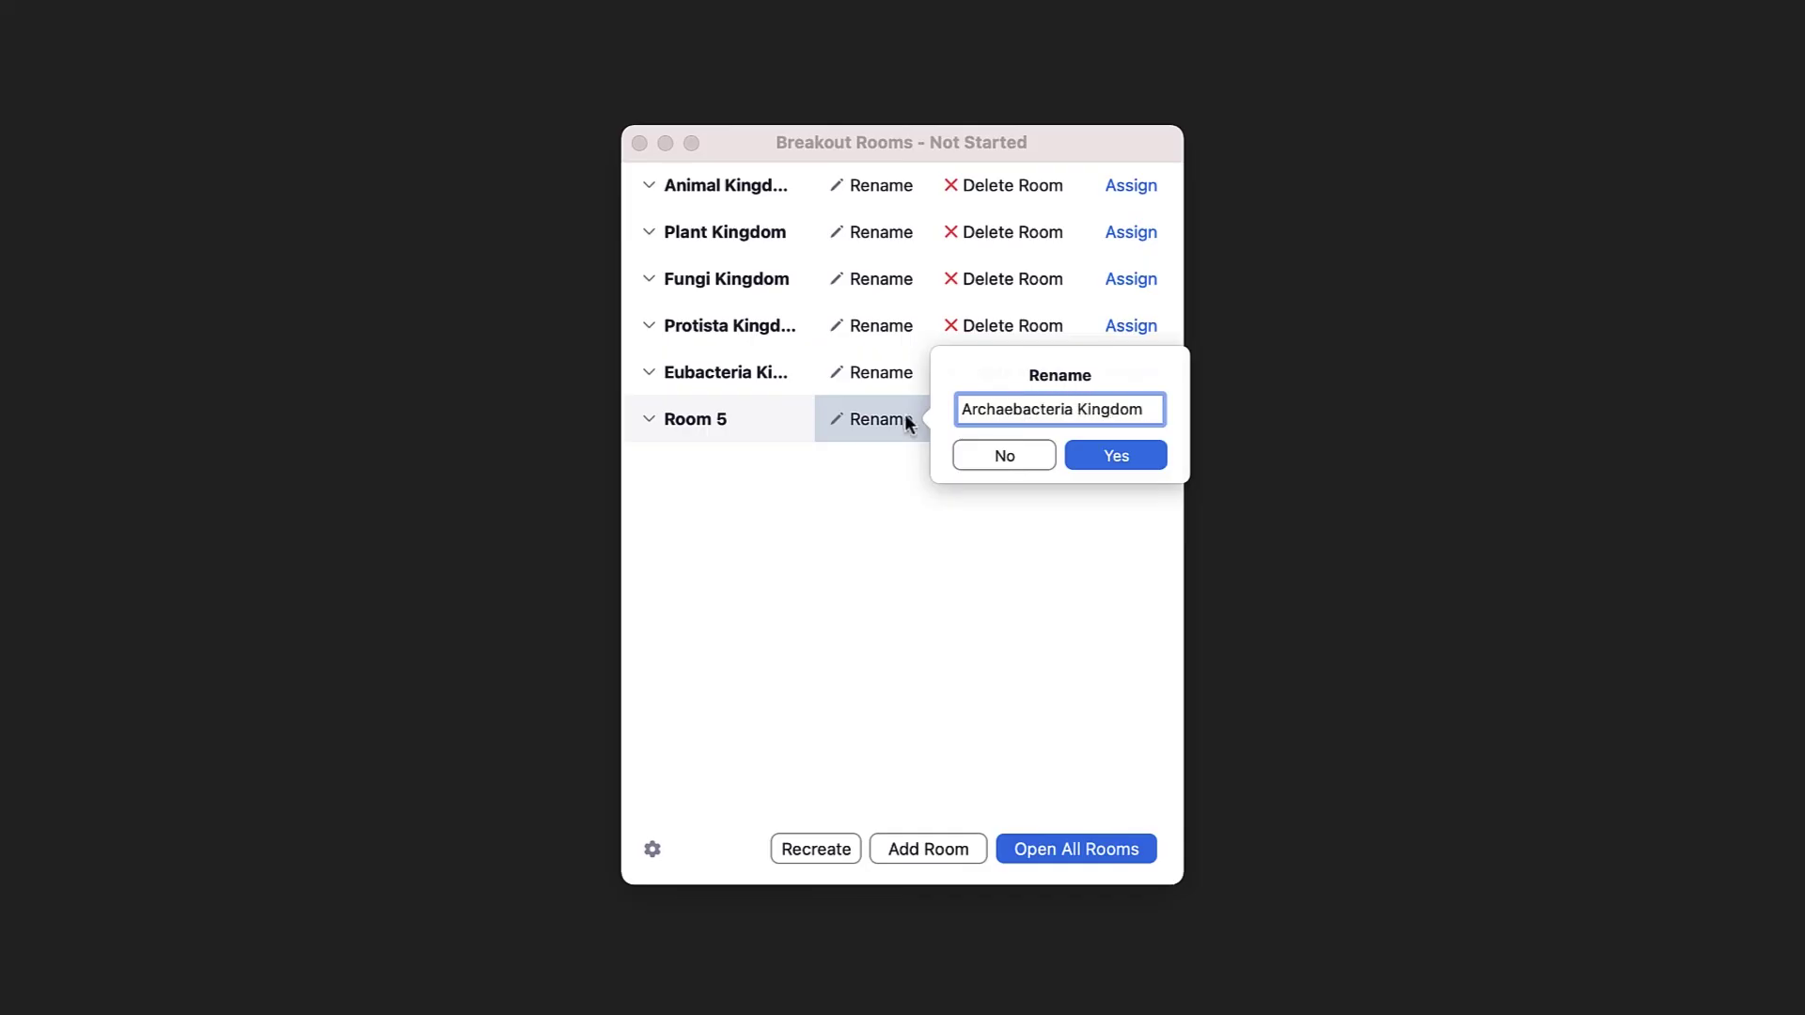
pyautogui.click(1113, 455)
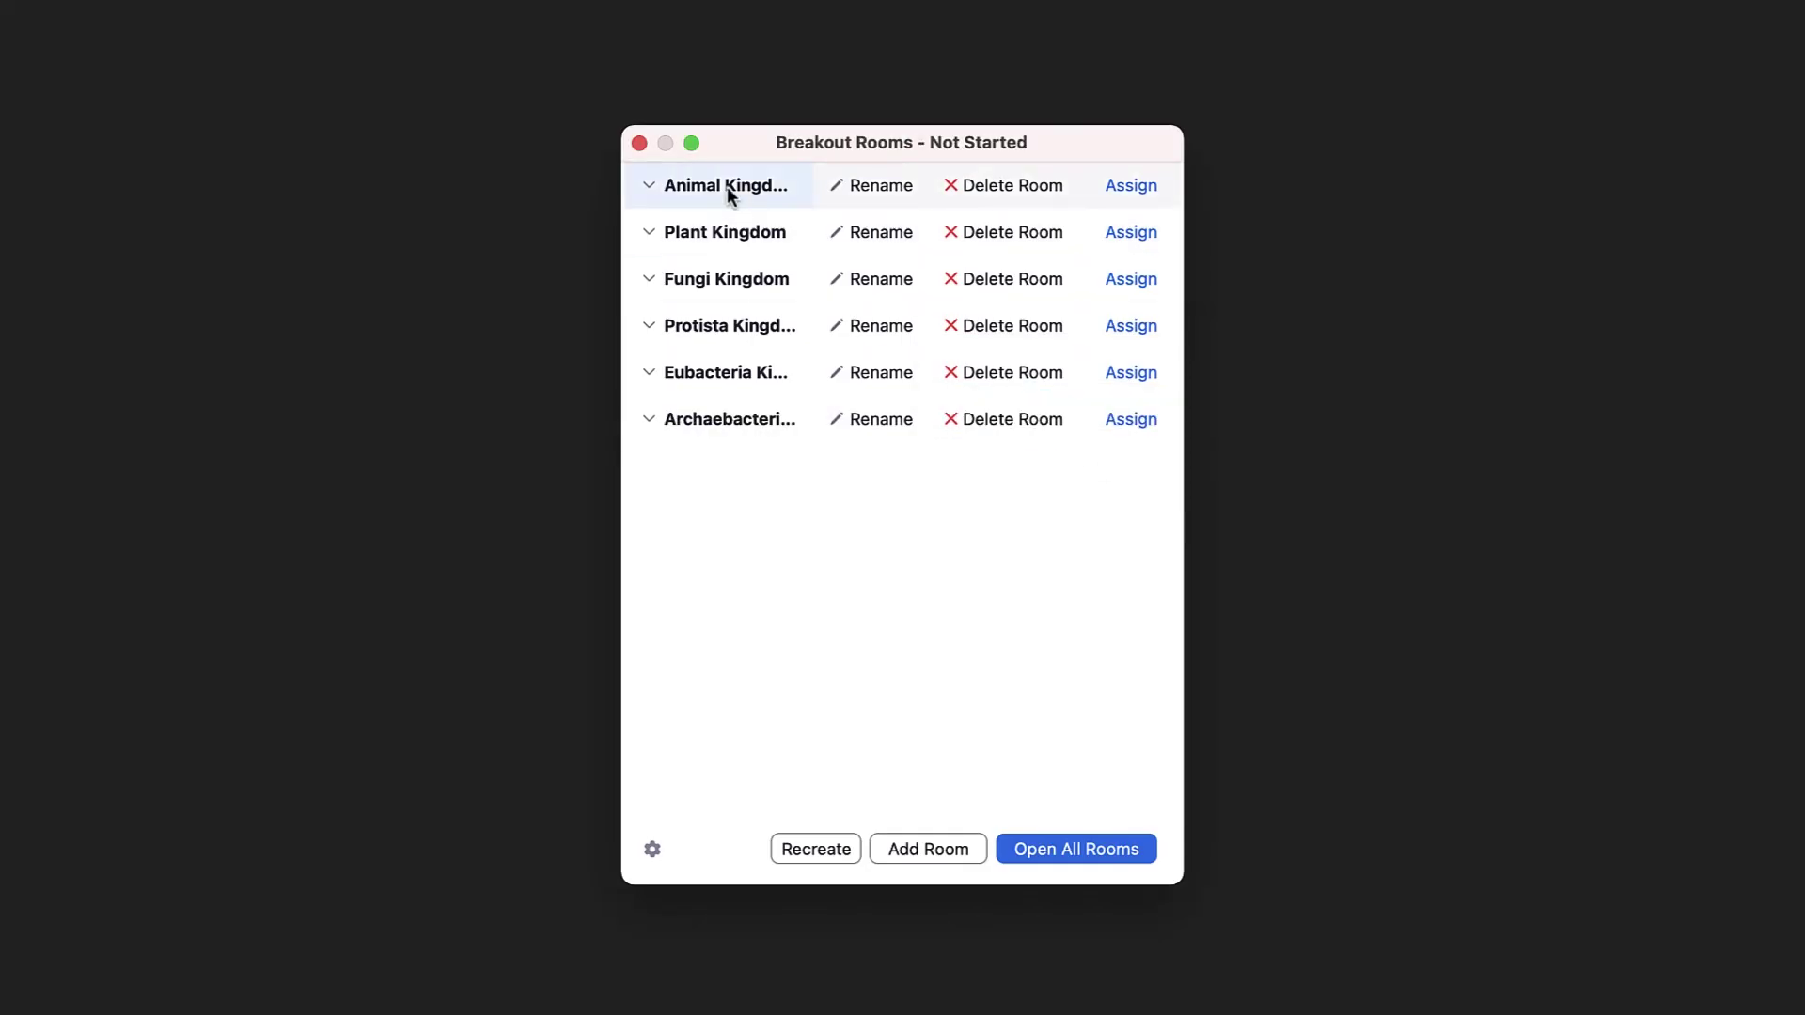
pyautogui.click(638, 143)
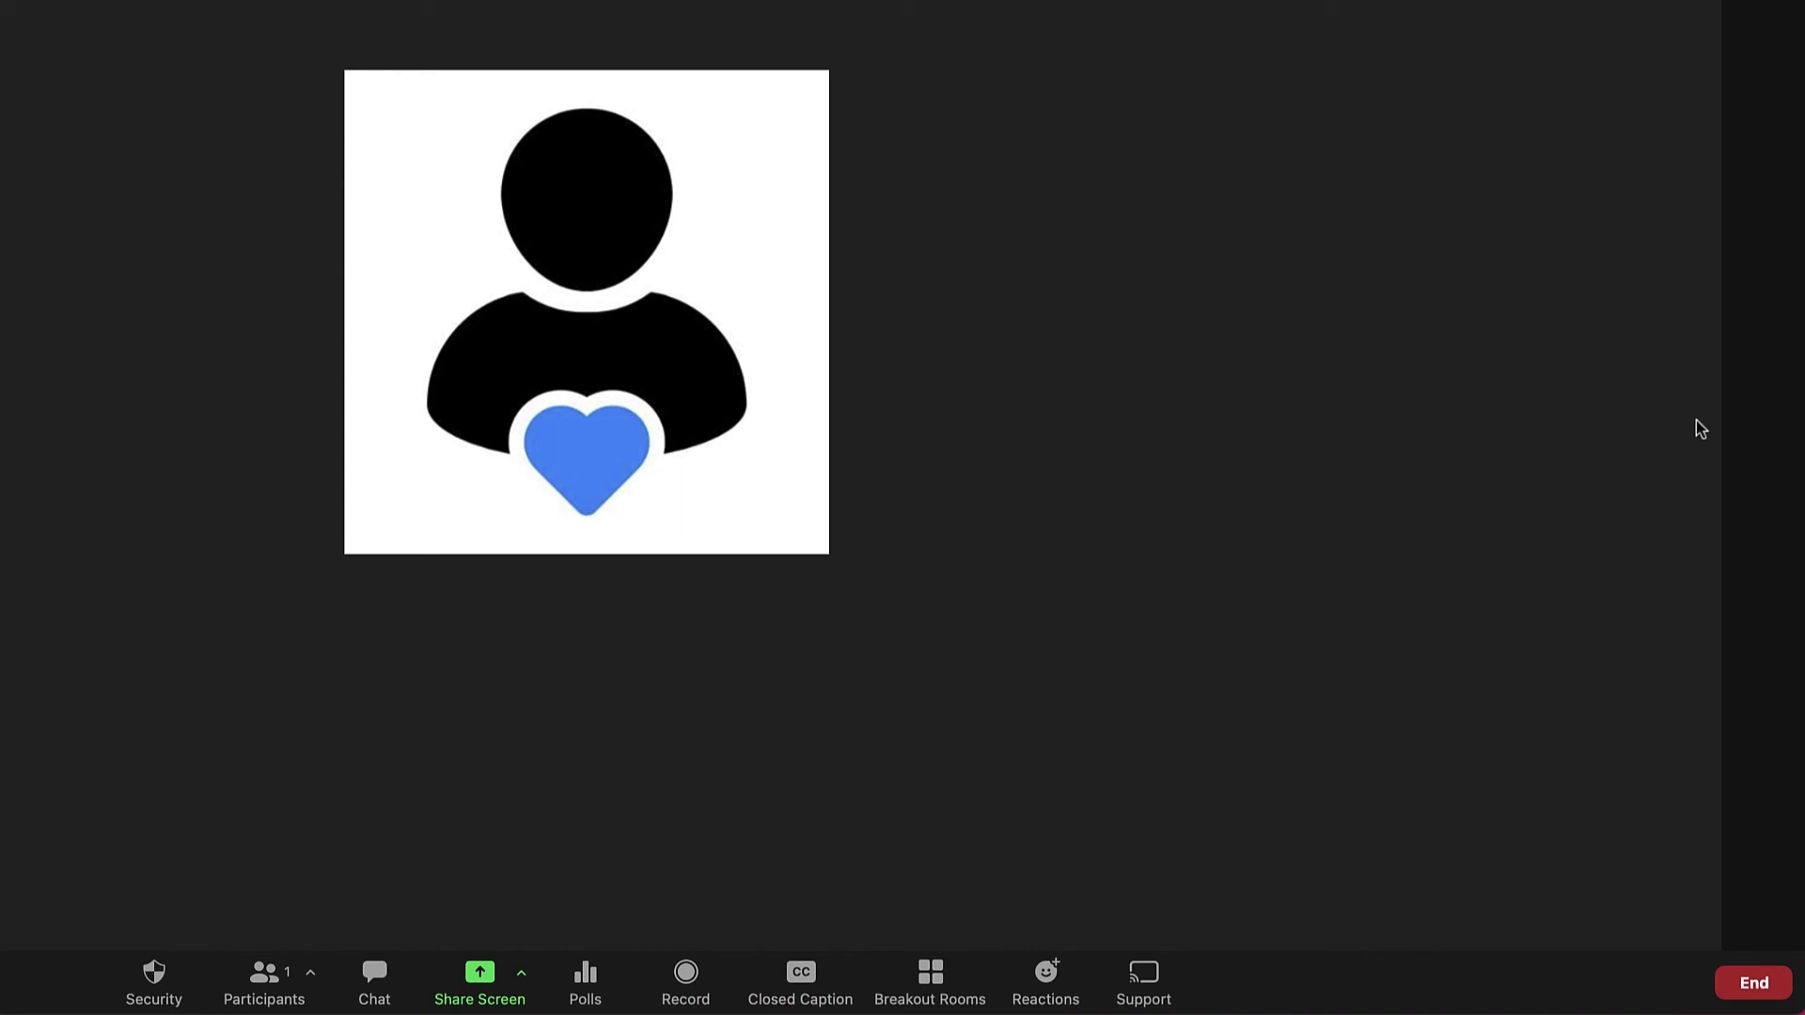